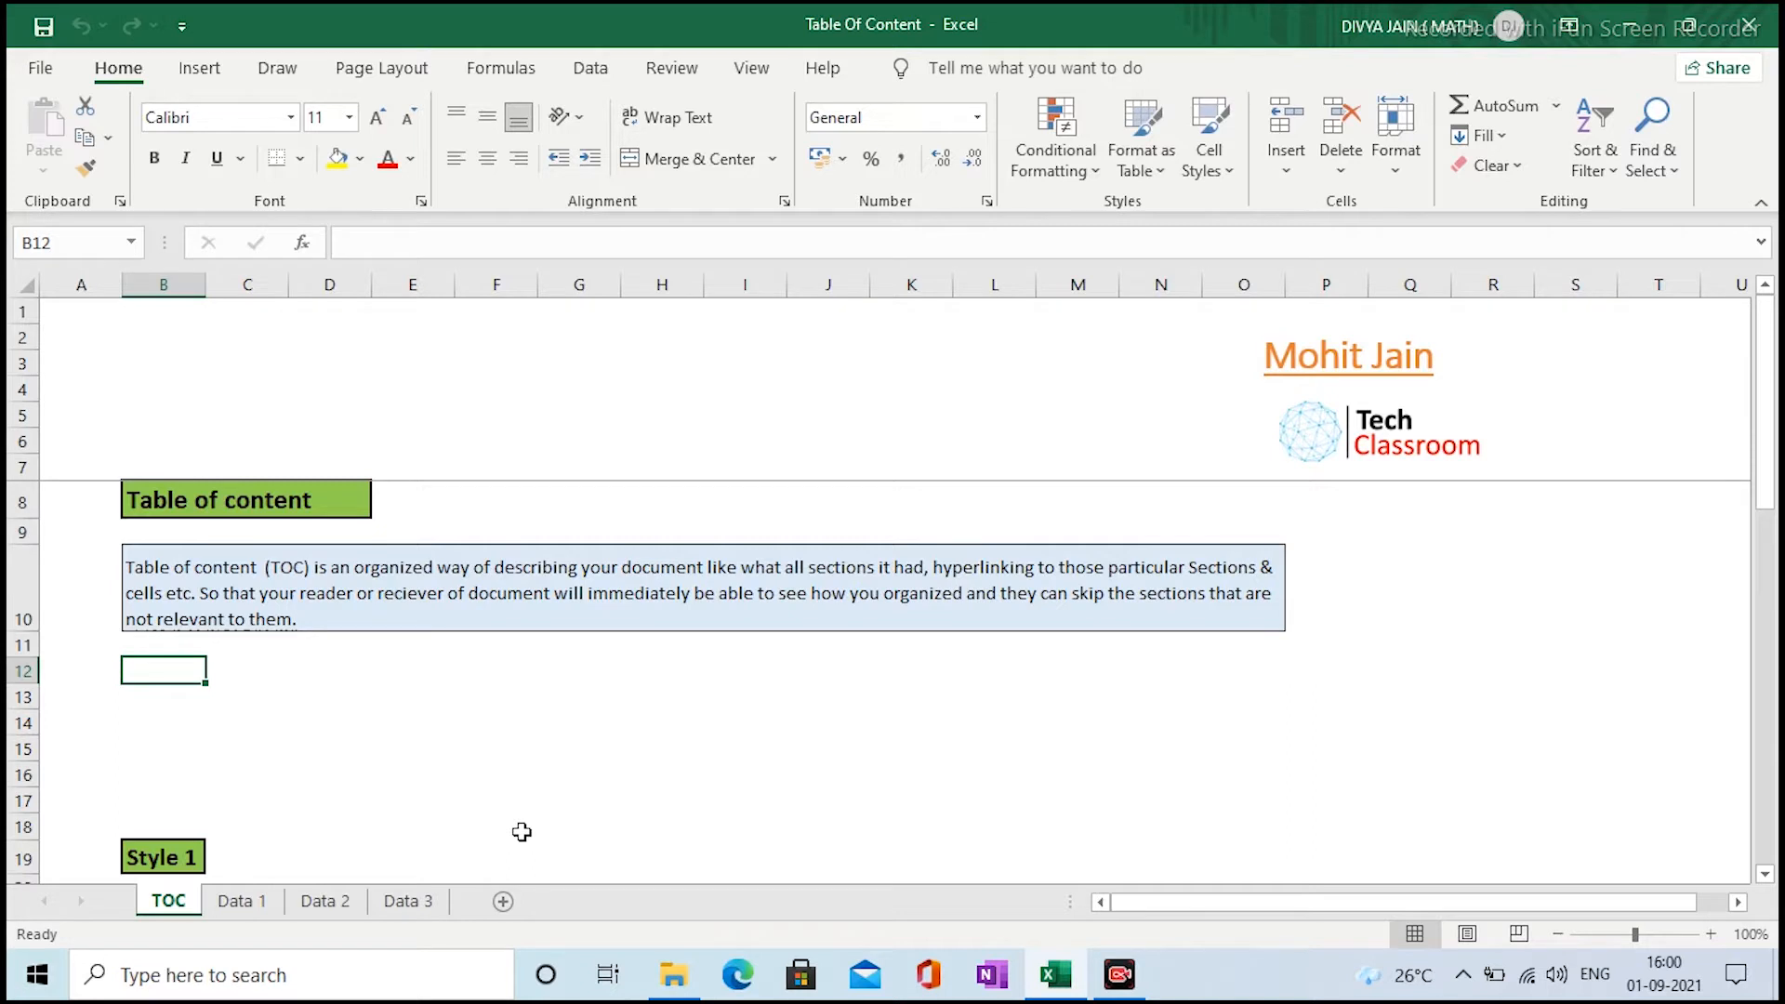
# View the Data 1 and Data 2 sheets, and return to the TOC sheet
pyautogui.click(521, 832)
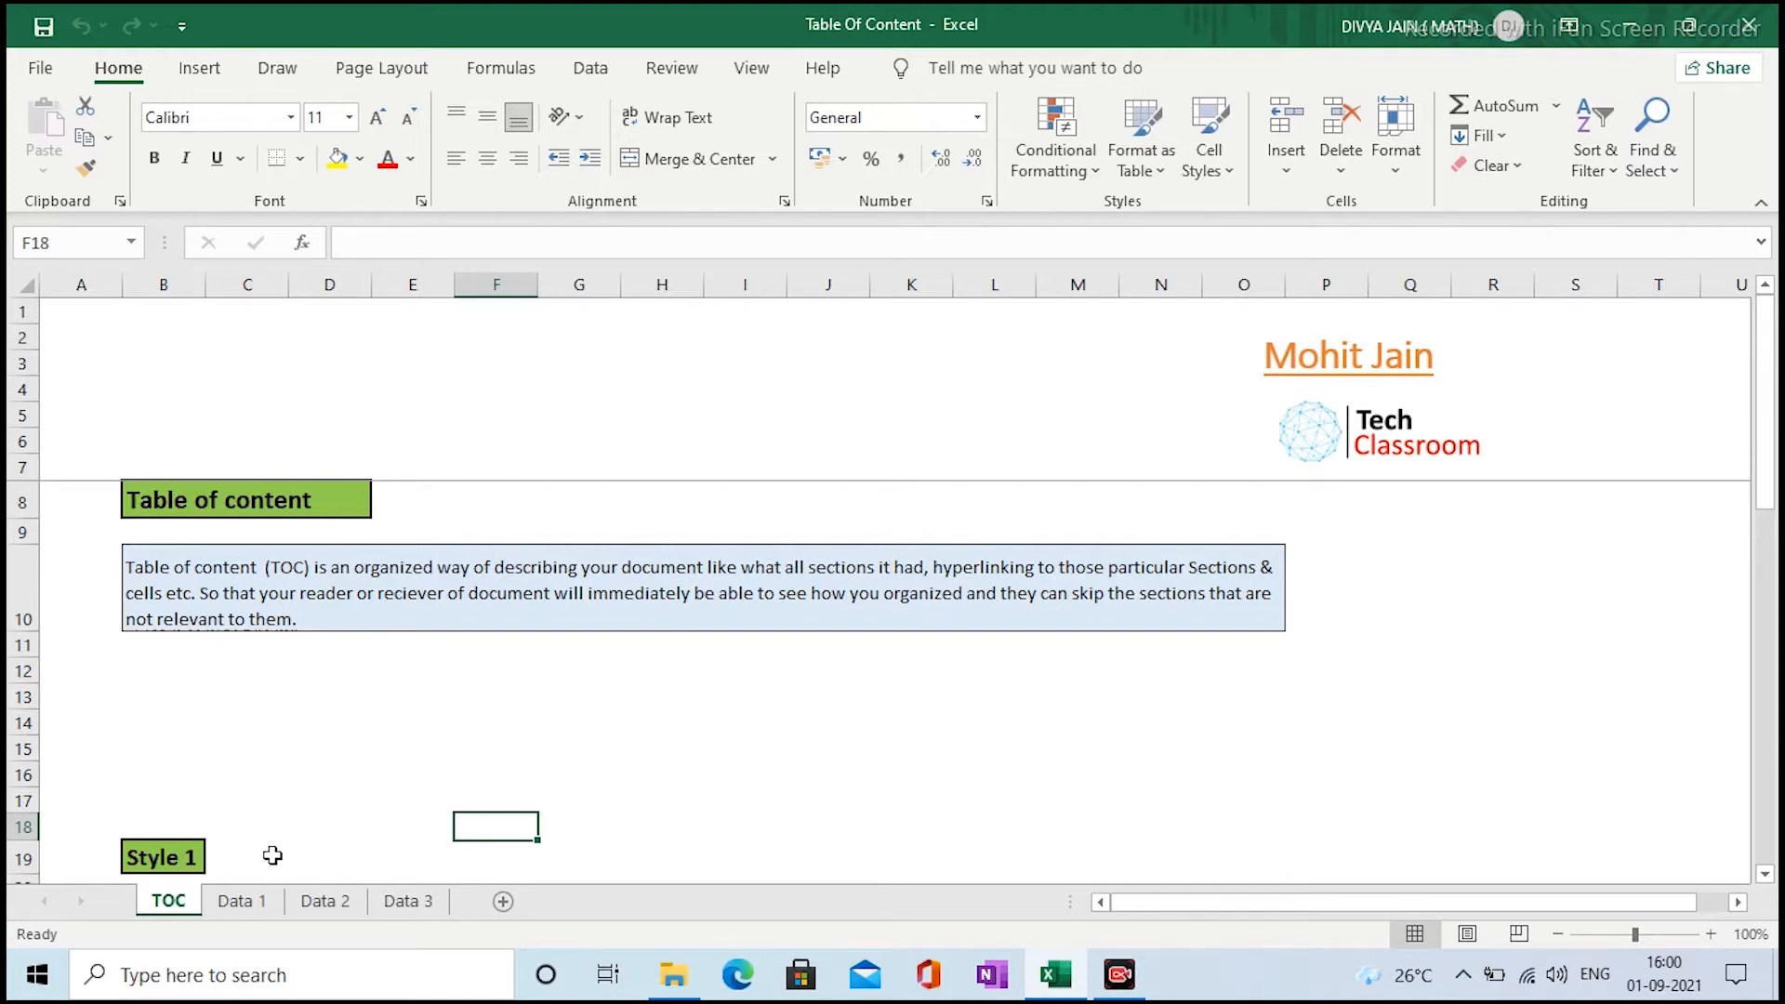
pyautogui.click(248, 908)
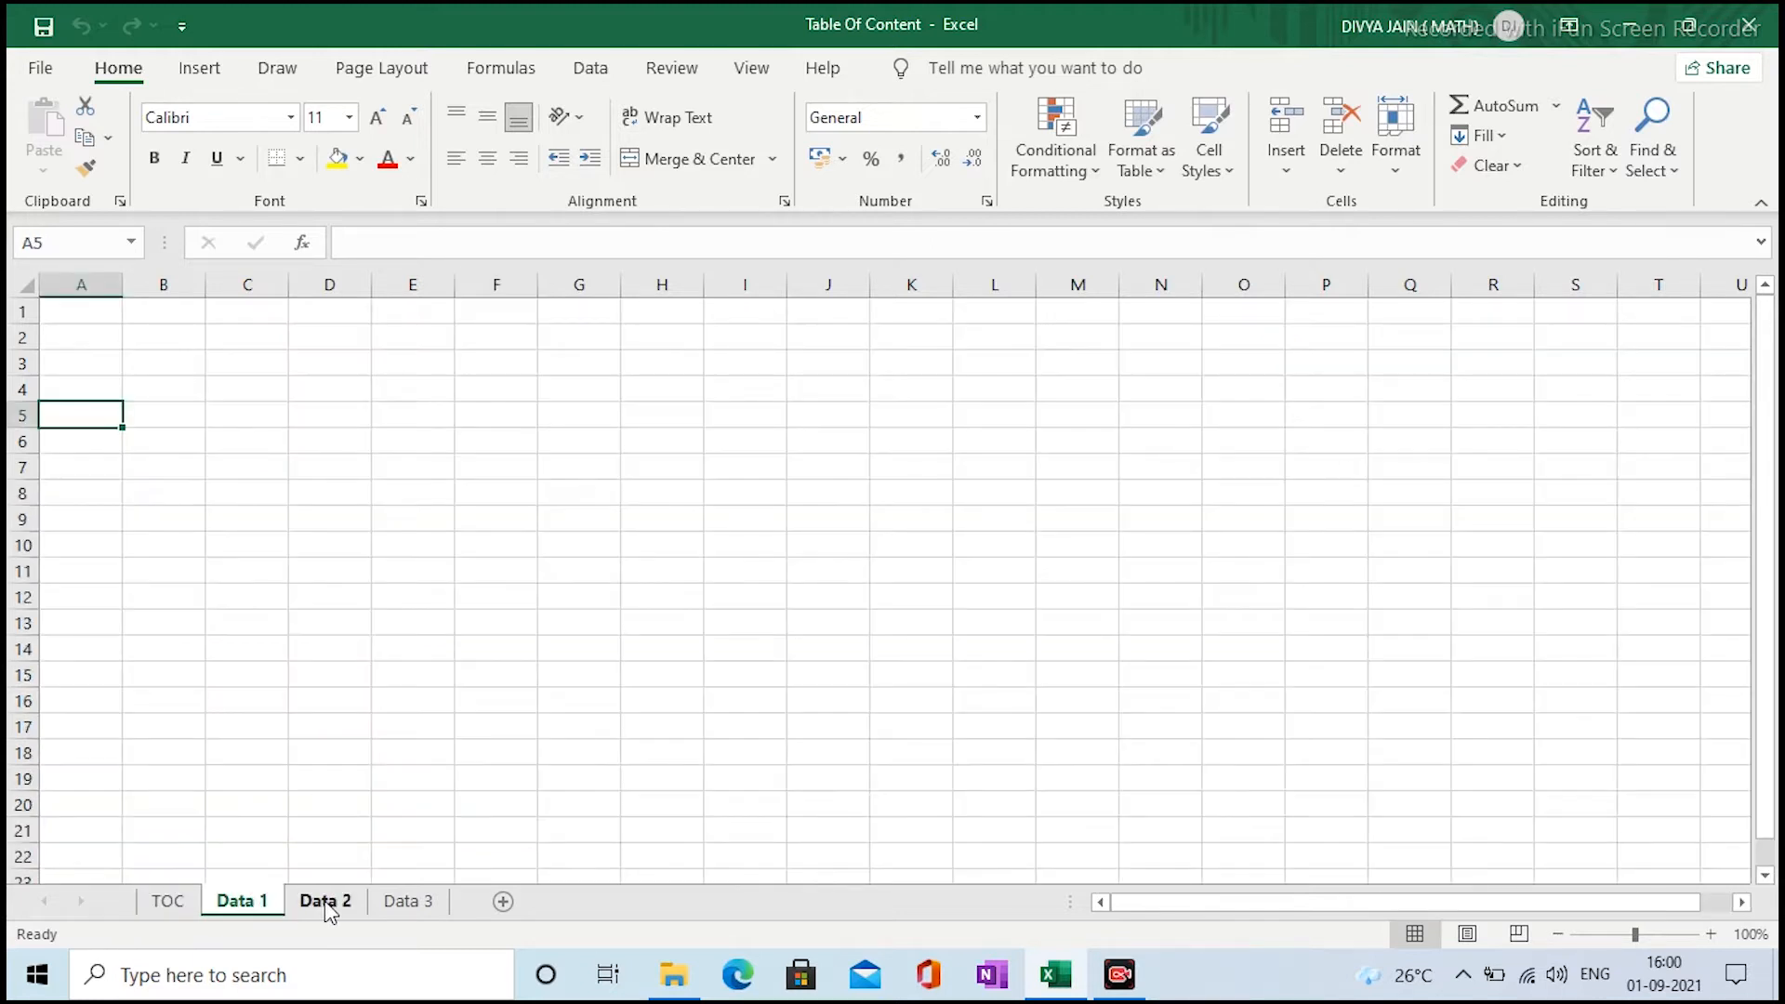
pyautogui.click(322, 907)
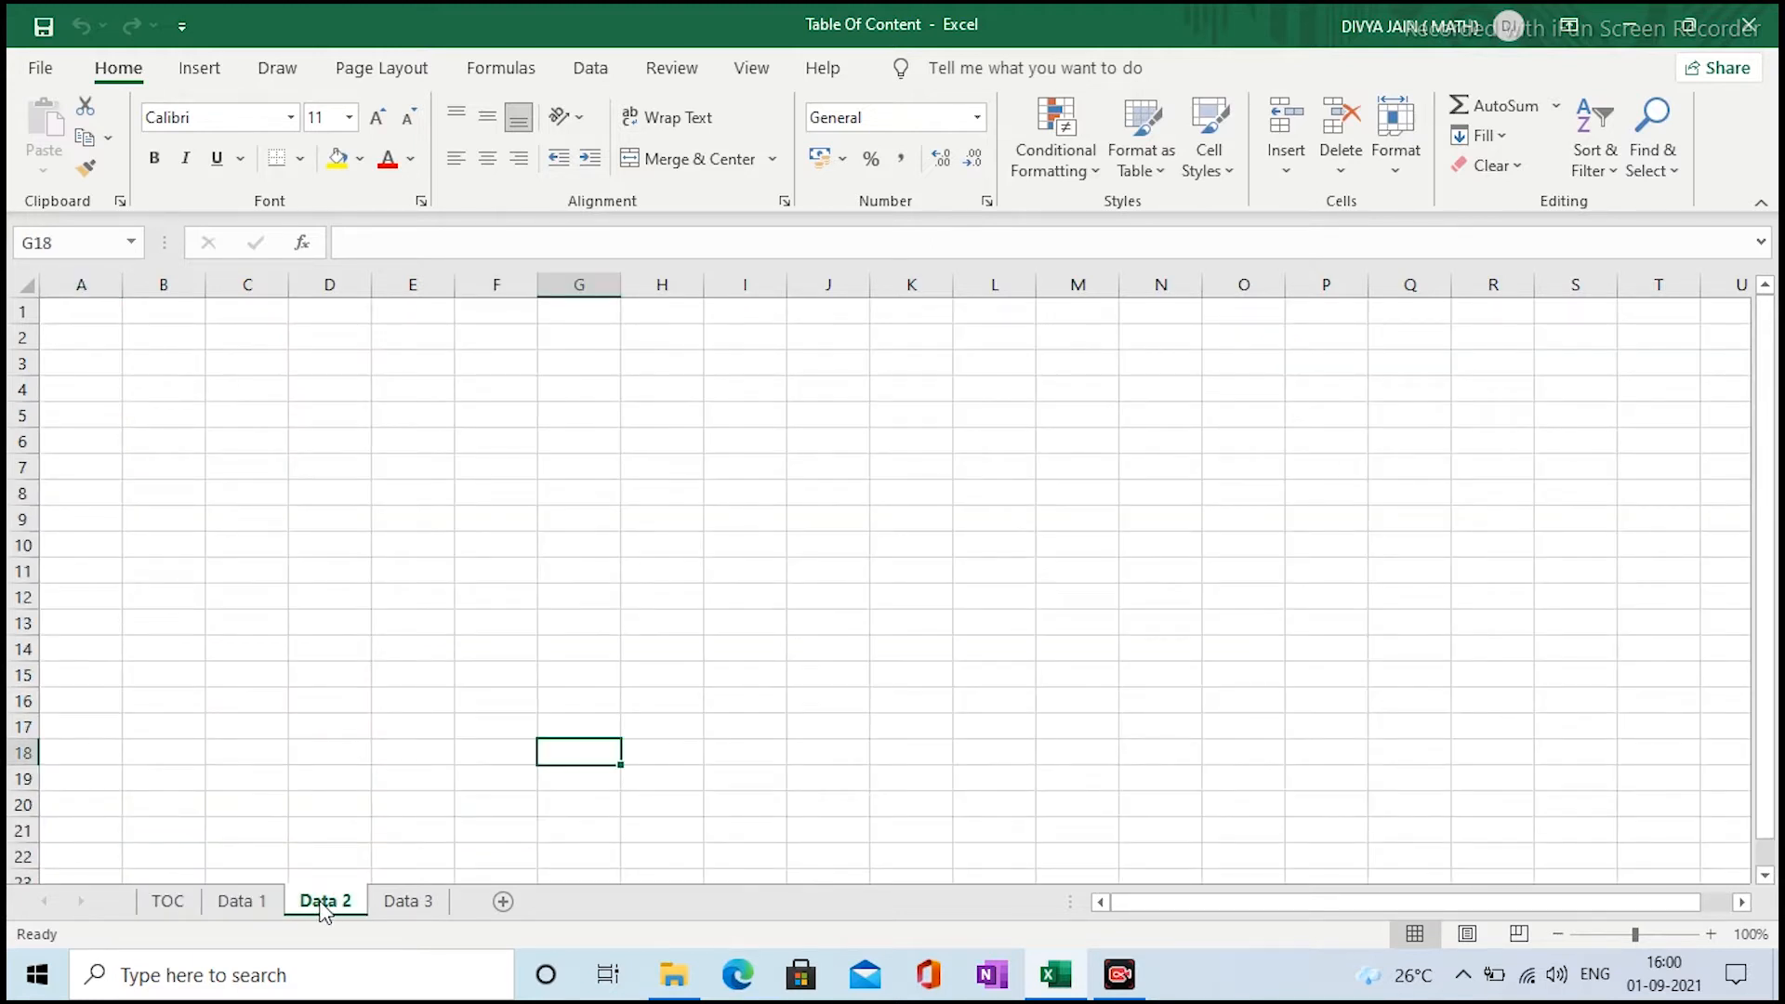
pyautogui.click(158, 902)
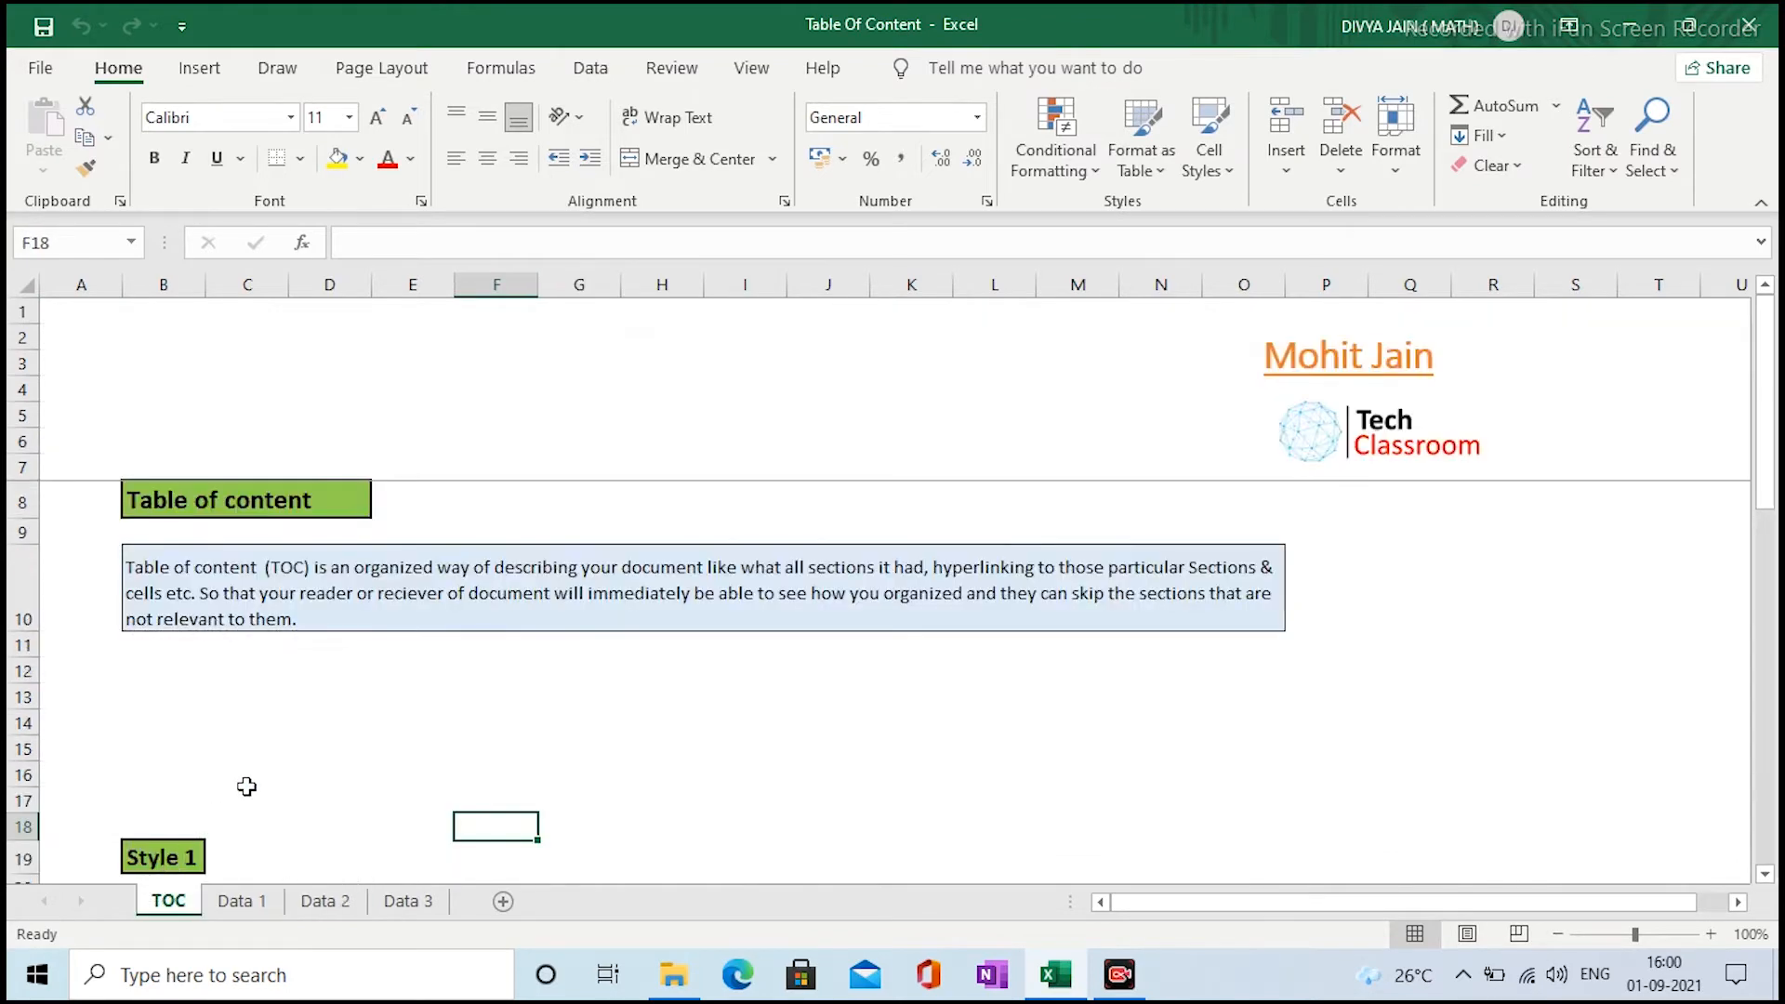
# Insert a hyperlink in cell B21 below Style 1 that points to cell A5 of the Data 1 sheet
pyautogui.press('Down')
pyautogui.press('Down')
pyautogui.press('Down')
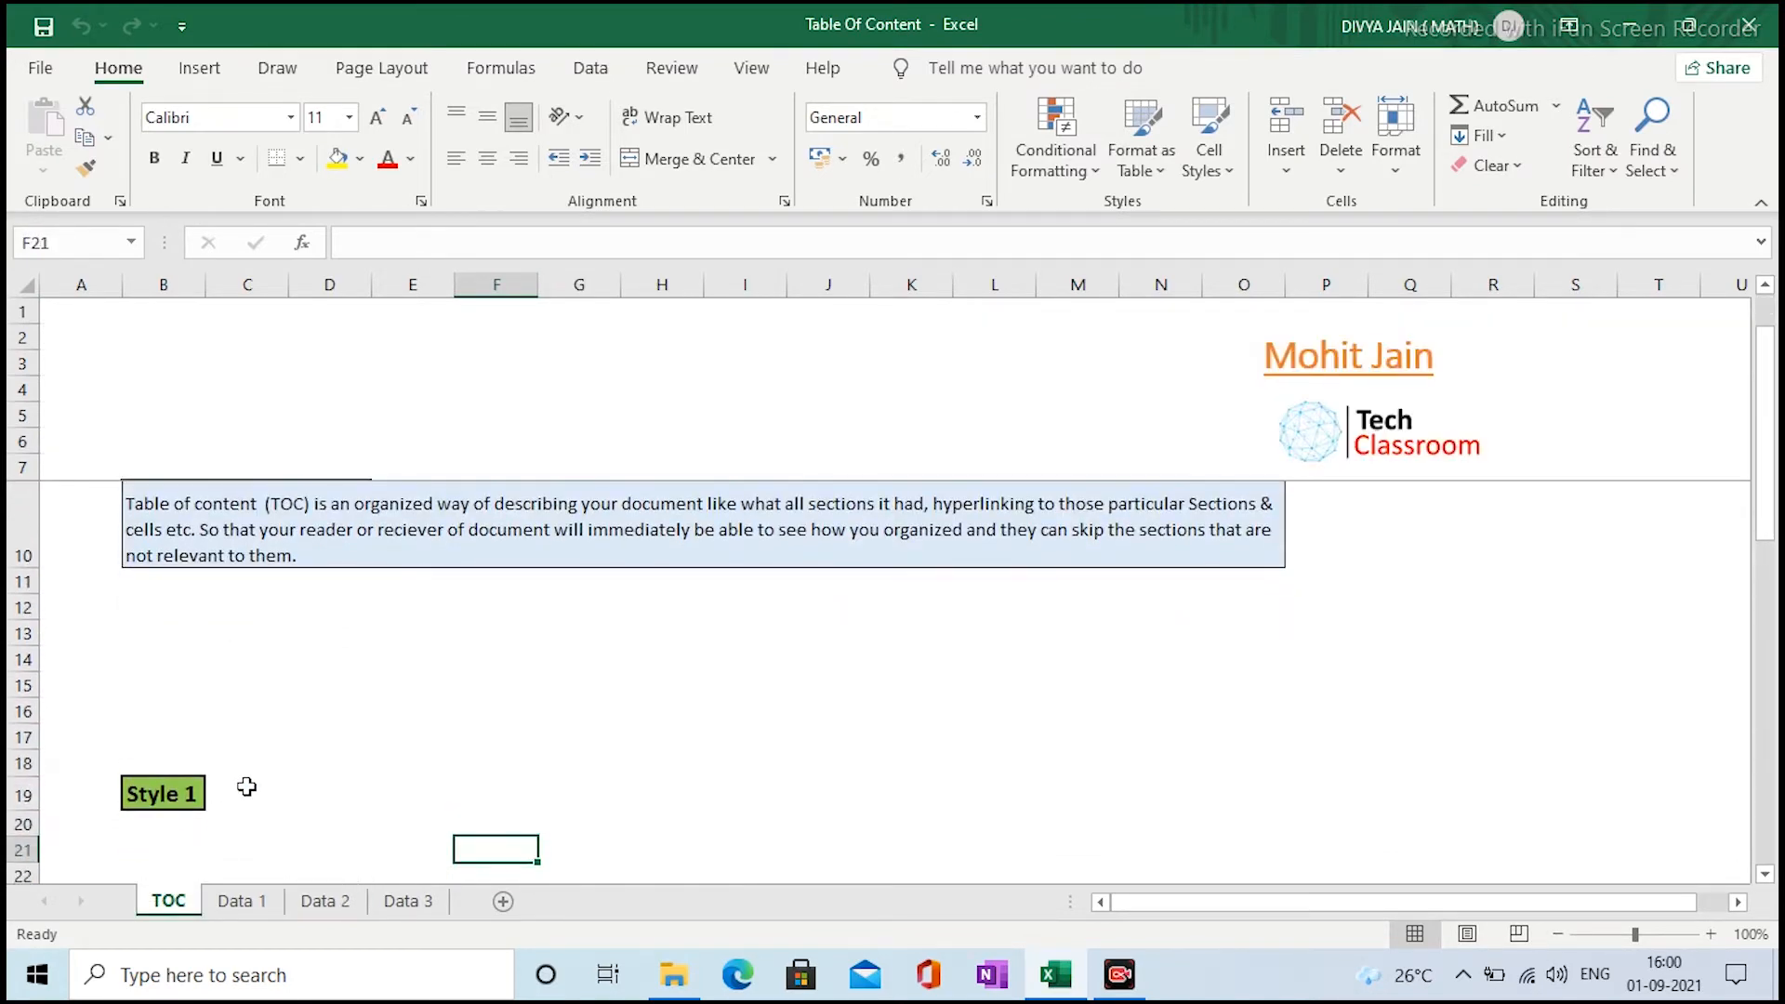
pyautogui.press('Left')
pyautogui.press('Left')
pyautogui.press('Left')
pyautogui.press('Left')
pyautogui.press('Left')
pyautogui.press('Right')
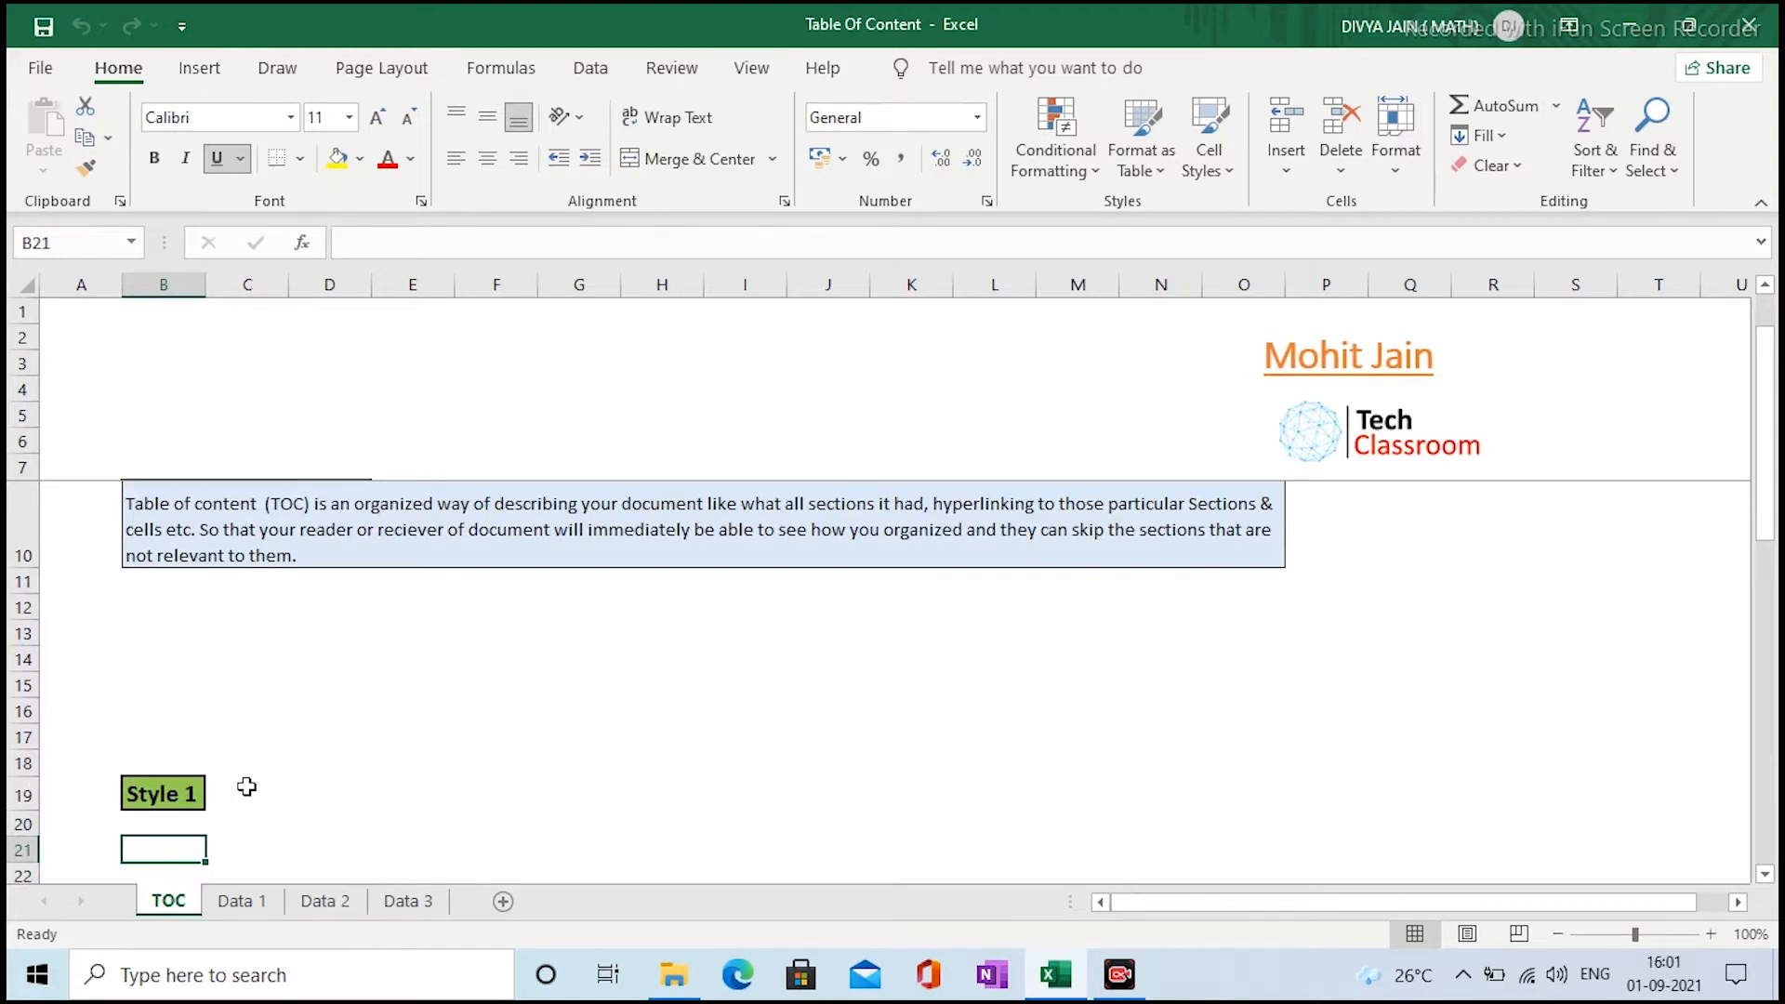
pyautogui.hotkey('ctrl', 'k')
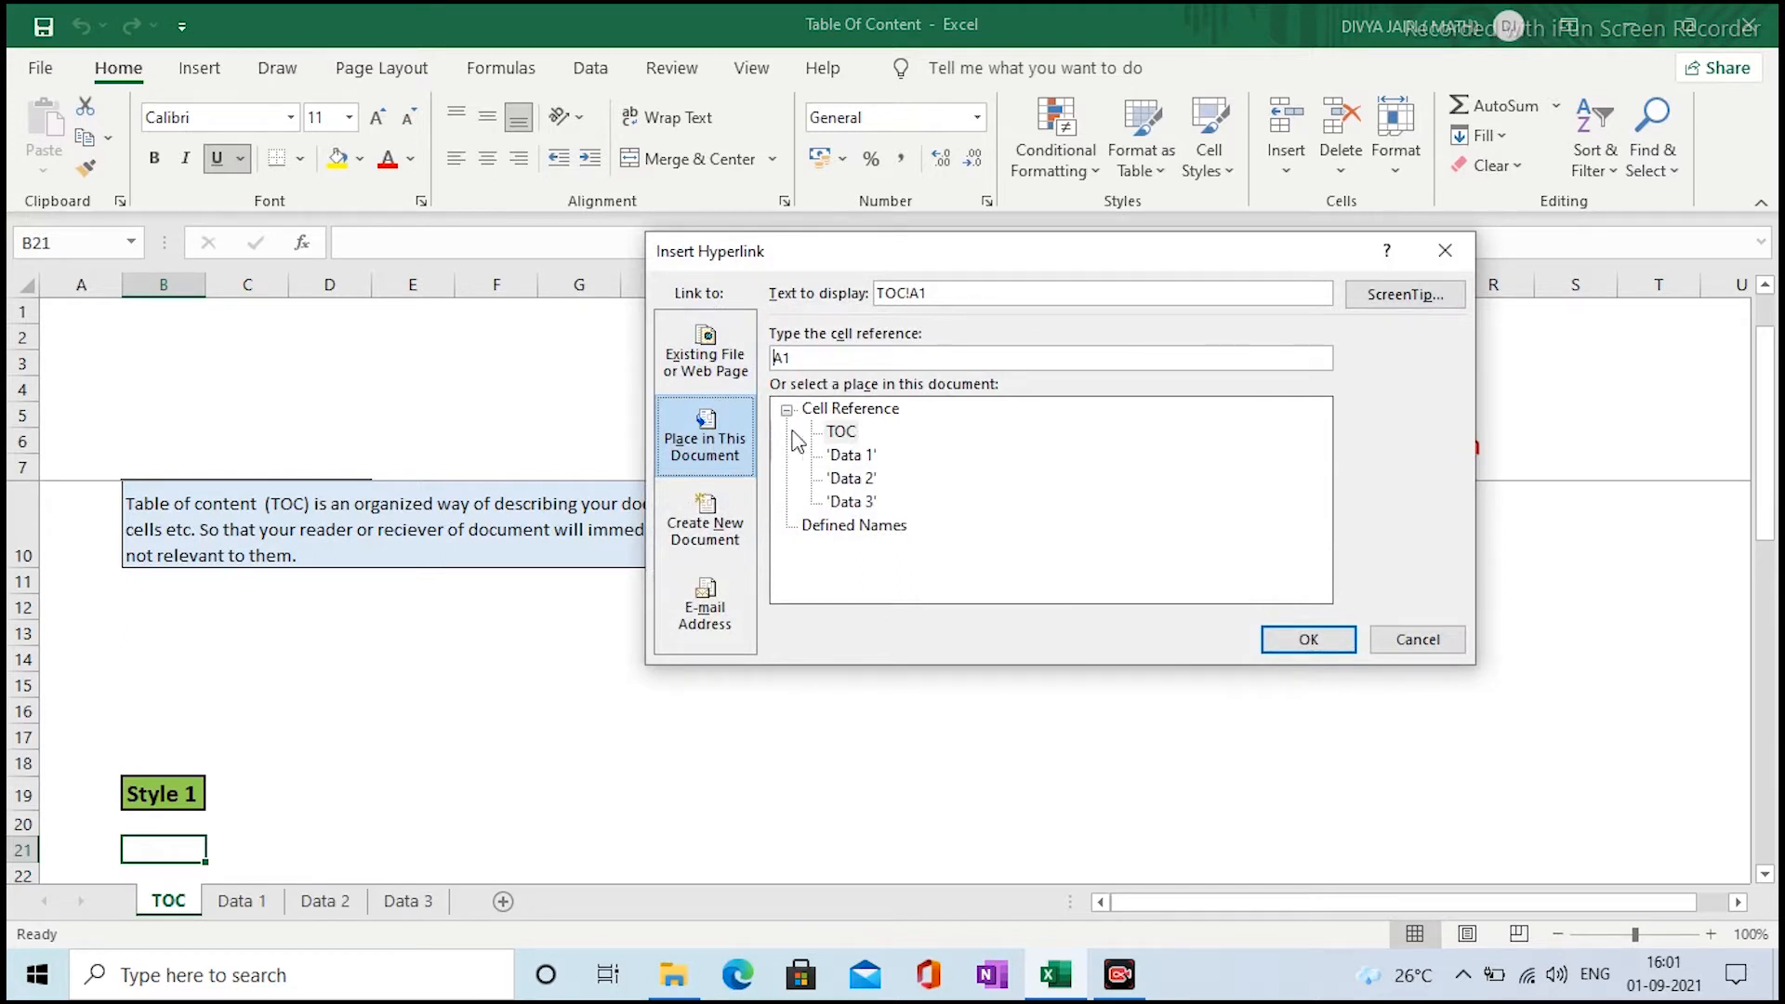
pyautogui.click(846, 455)
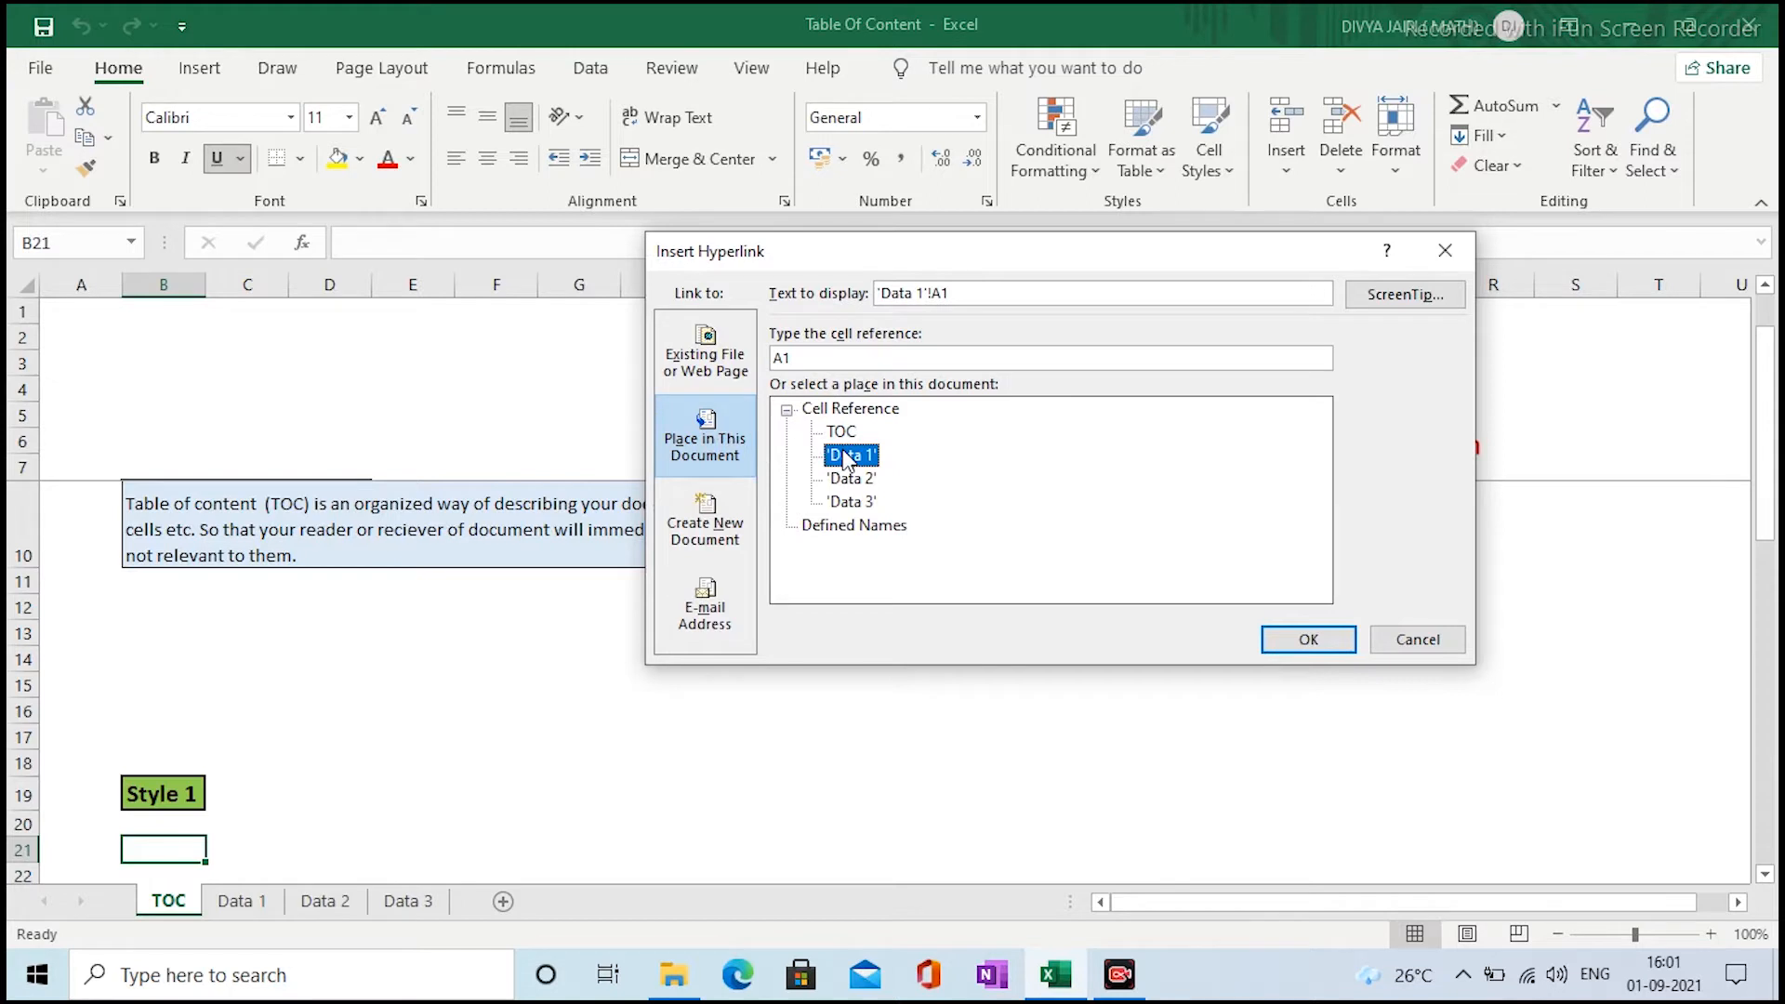
pyautogui.click(935, 356)
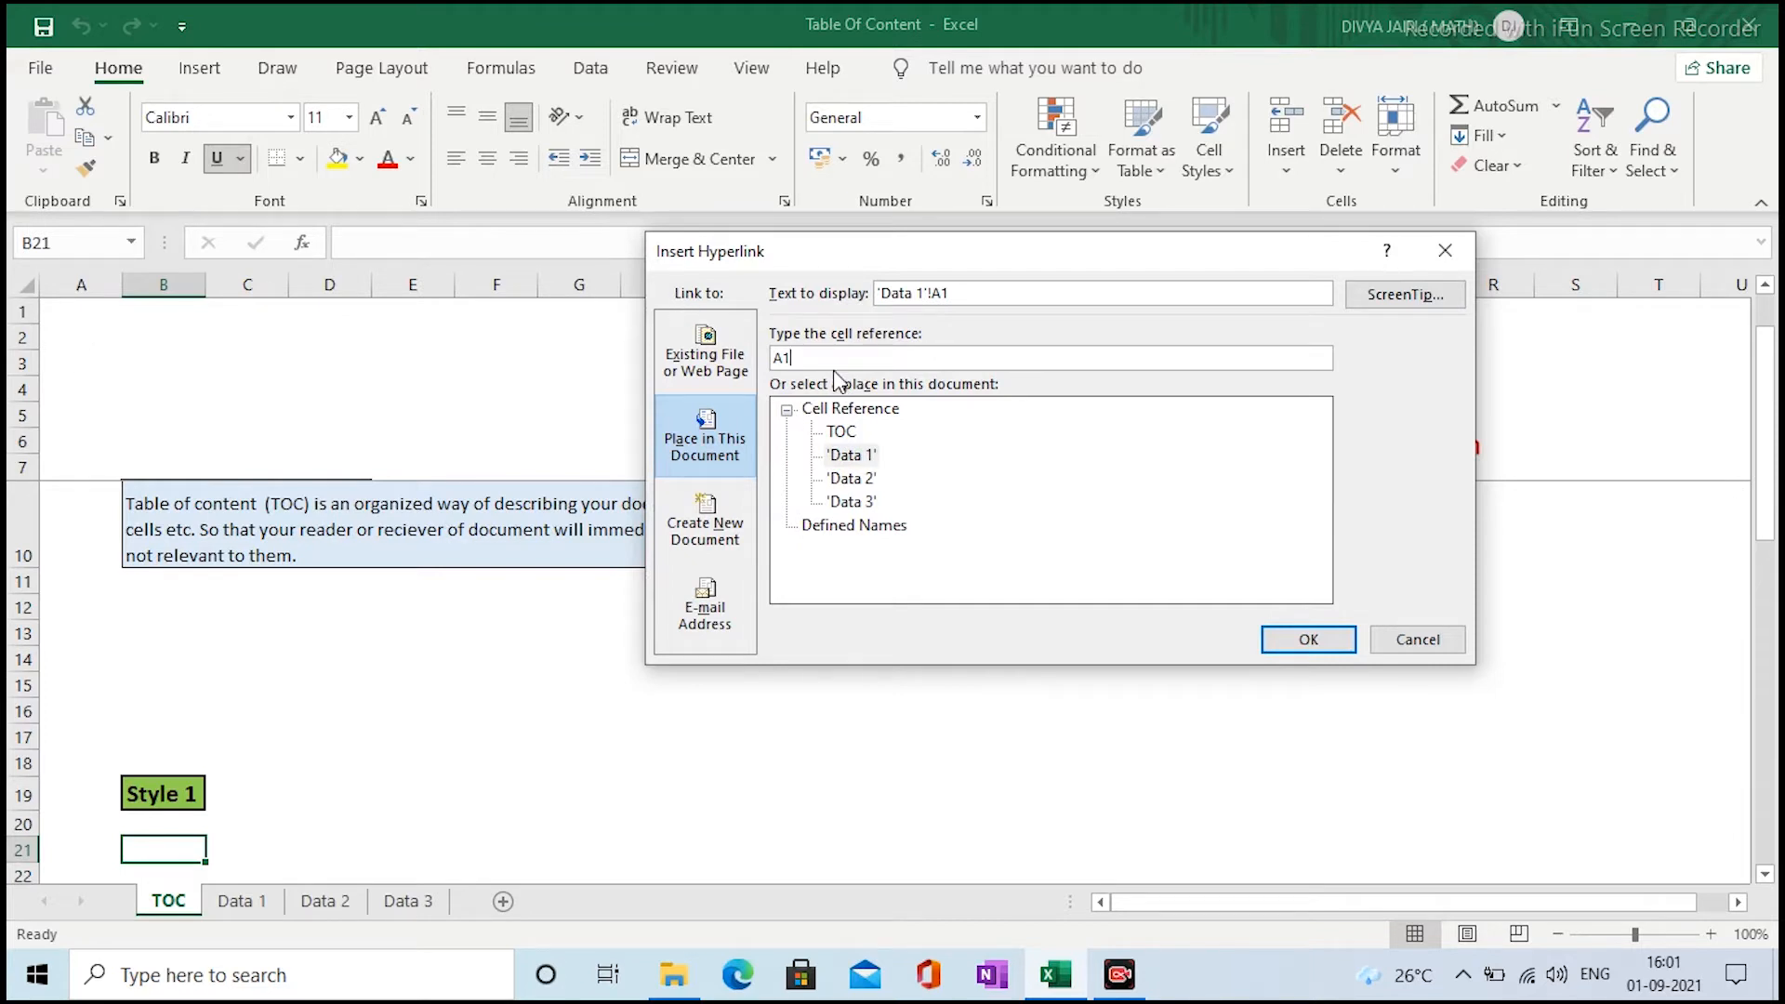
pyautogui.press('BackSpace')
pyautogui.write('5')
pyautogui.click(854, 455)
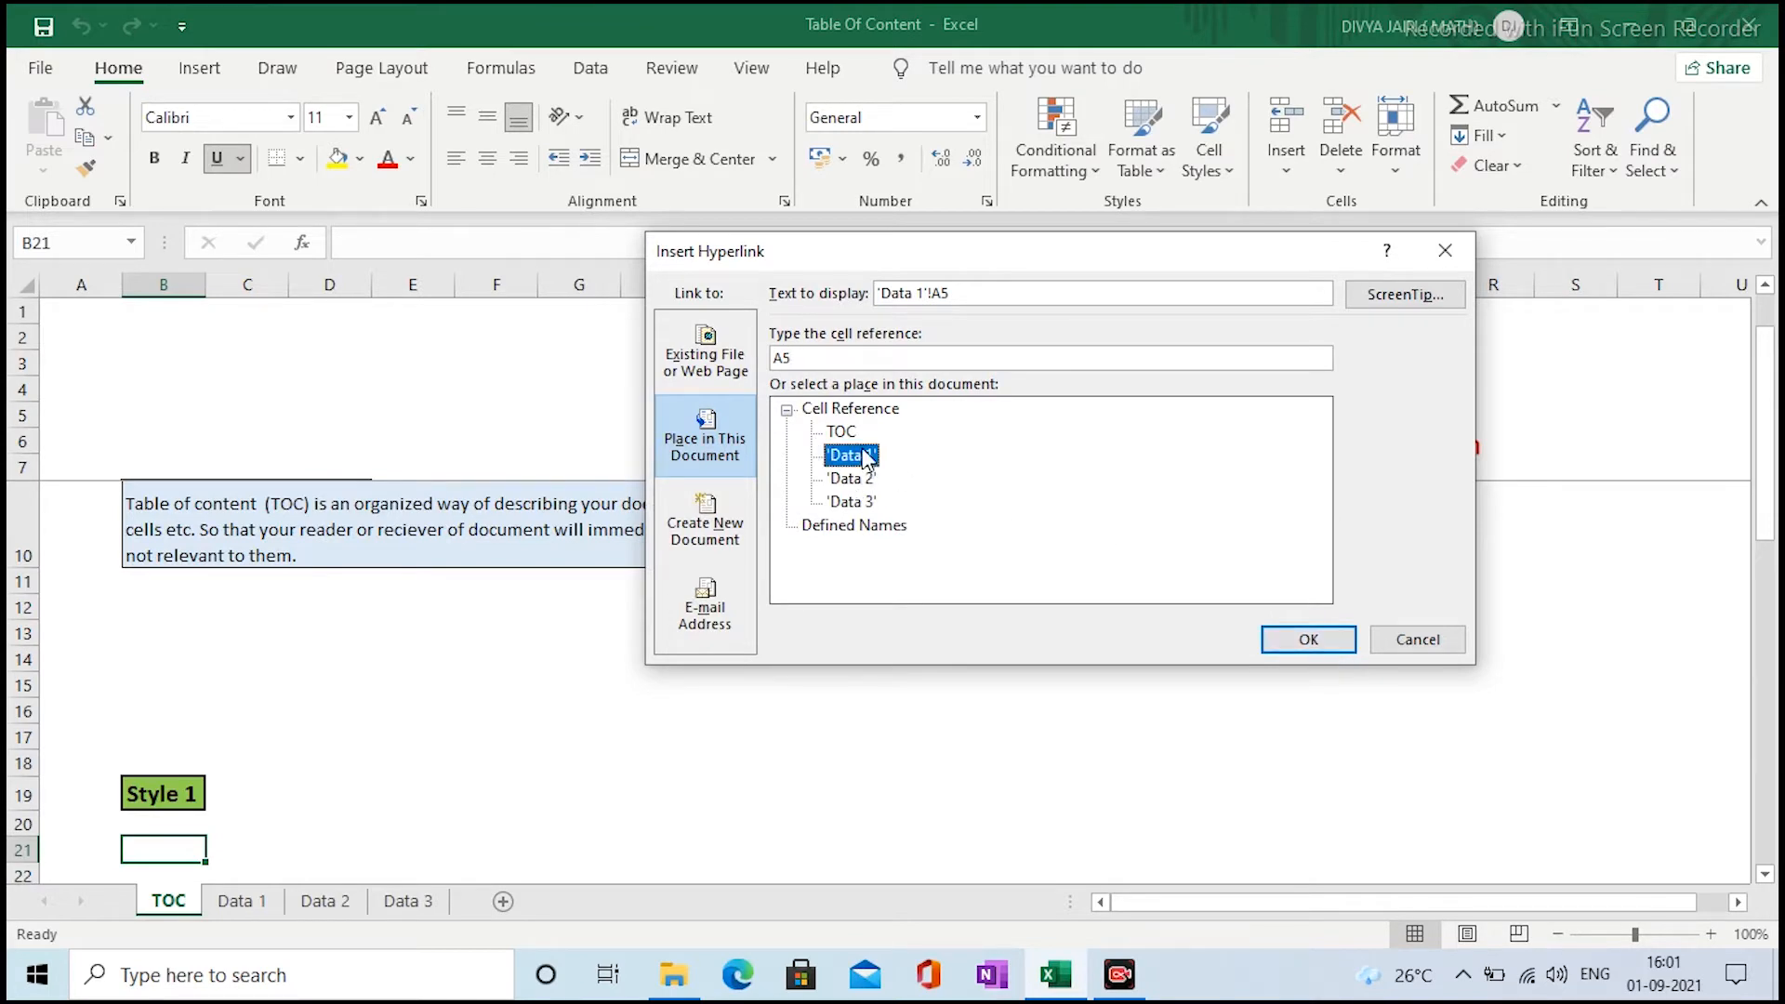
pyautogui.click(1298, 637)
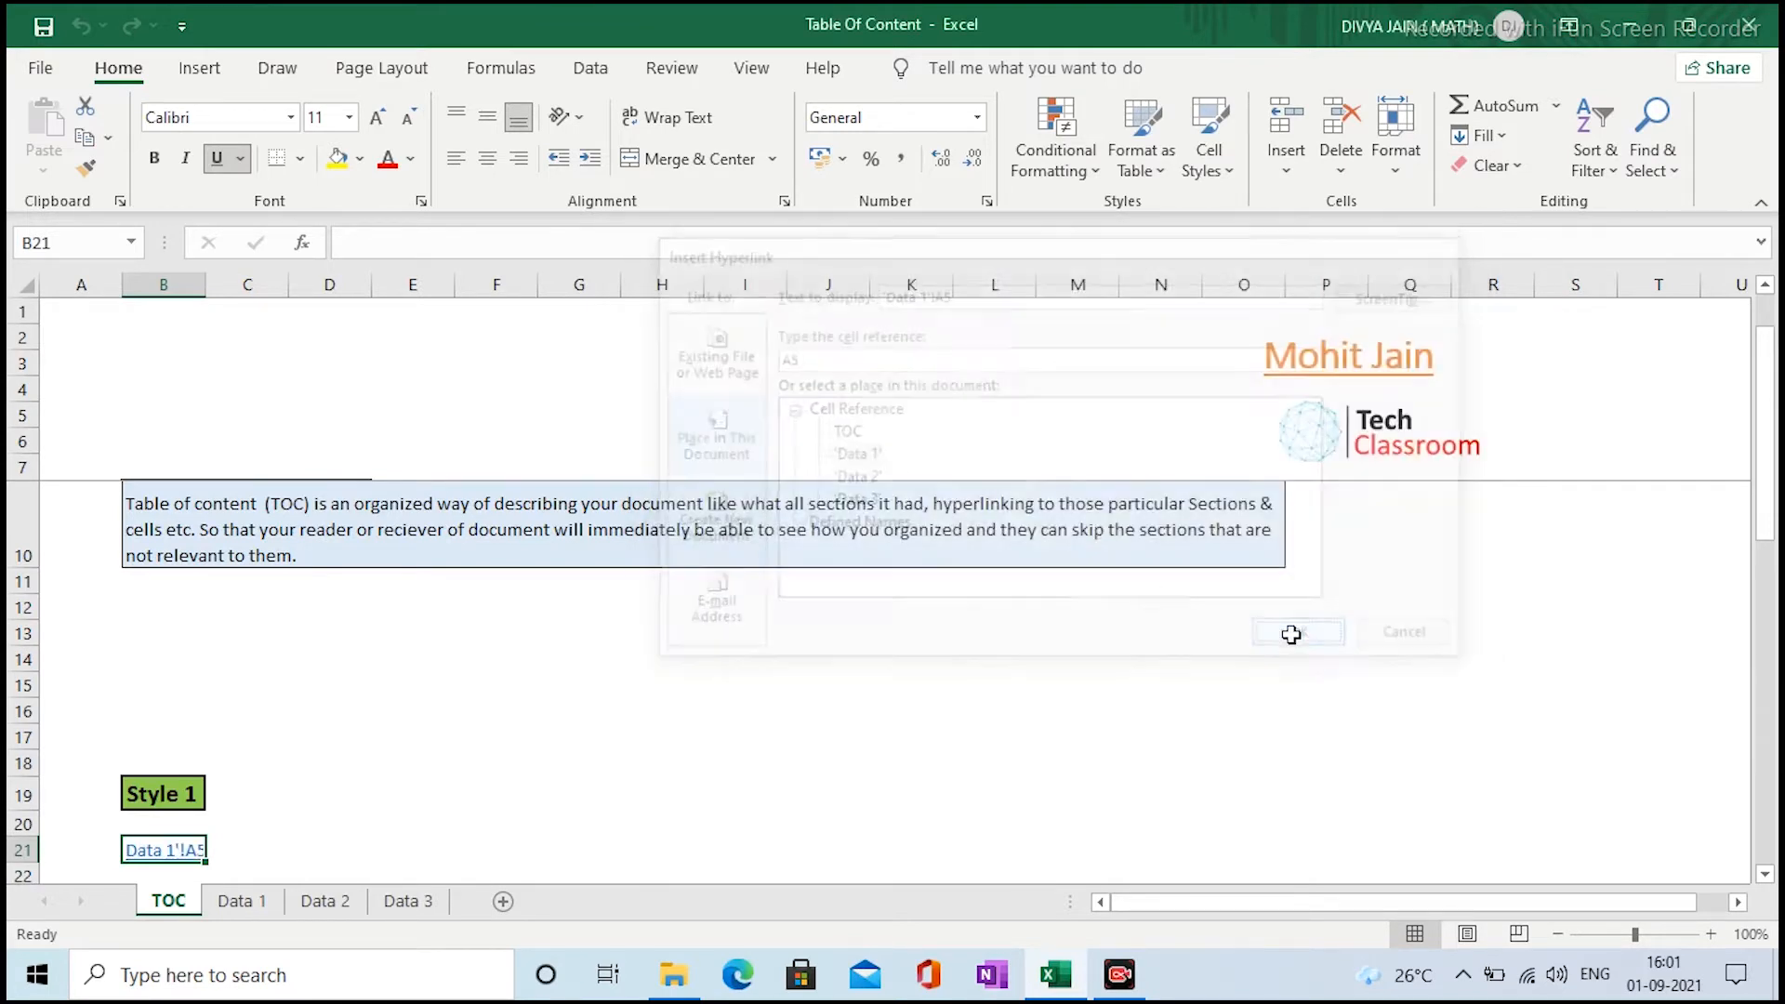
# Test the new hyperlink in B21 by following it to Data 1, and return to the TOC sheet
pyautogui.click(382, 841)
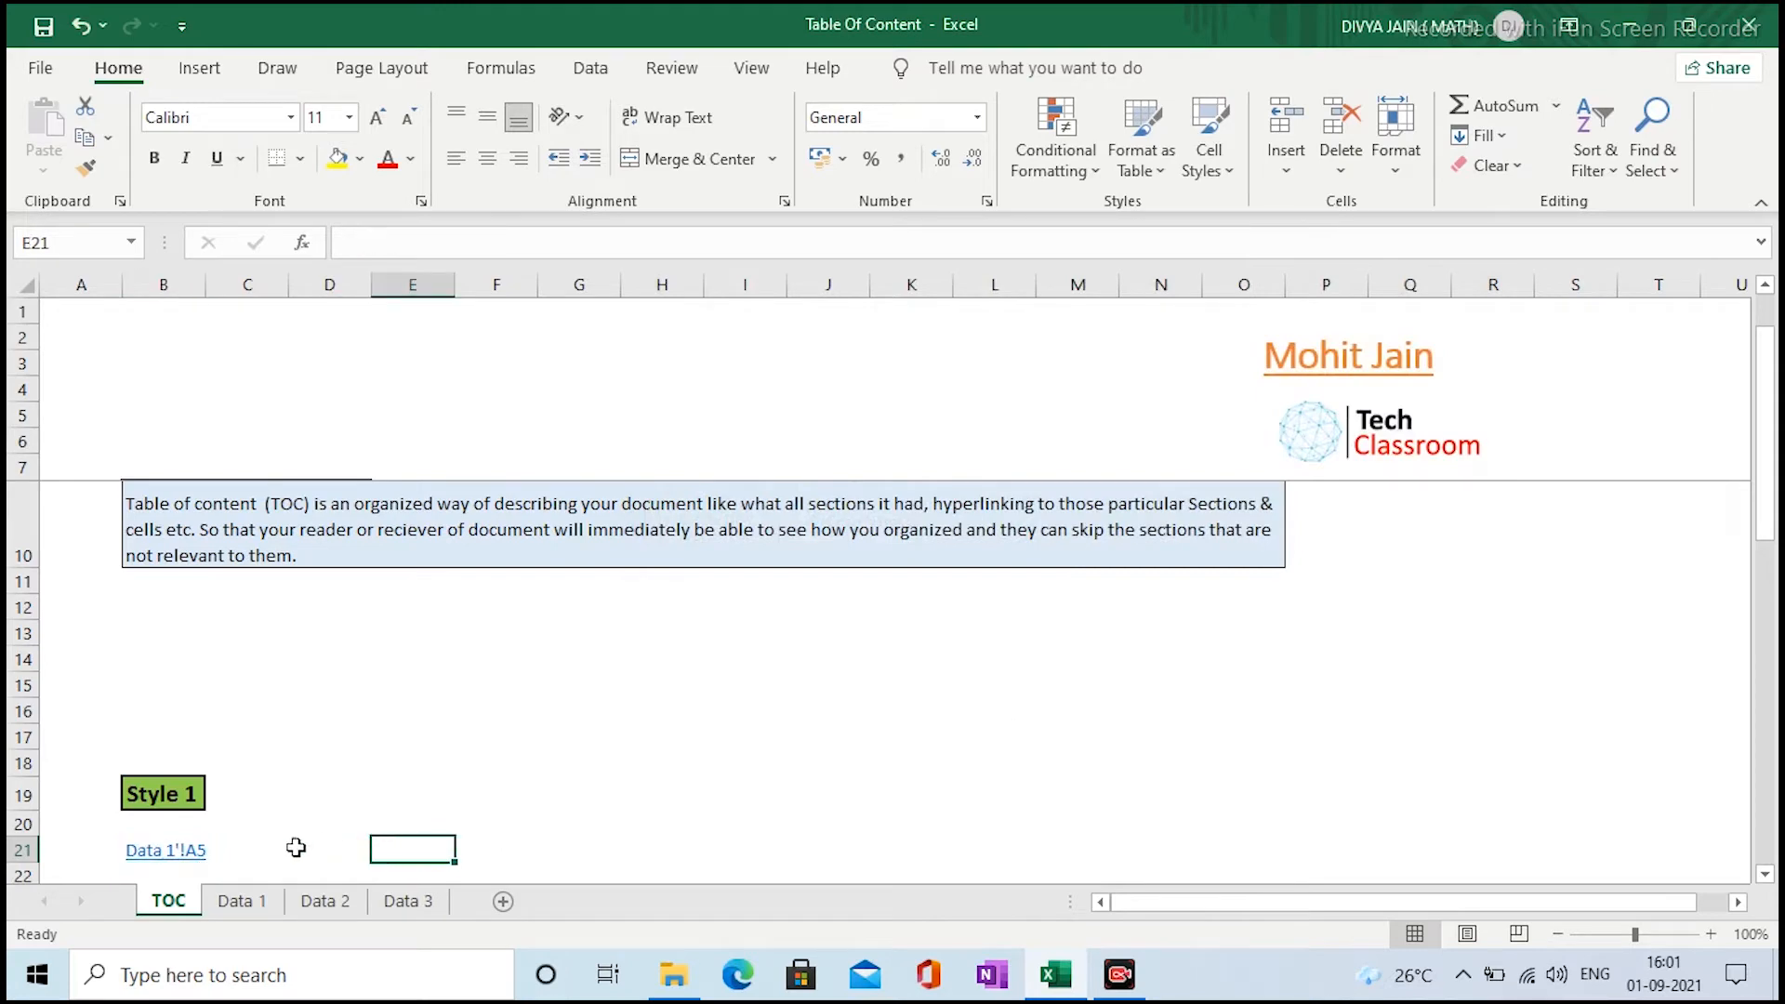
pyautogui.click(190, 852)
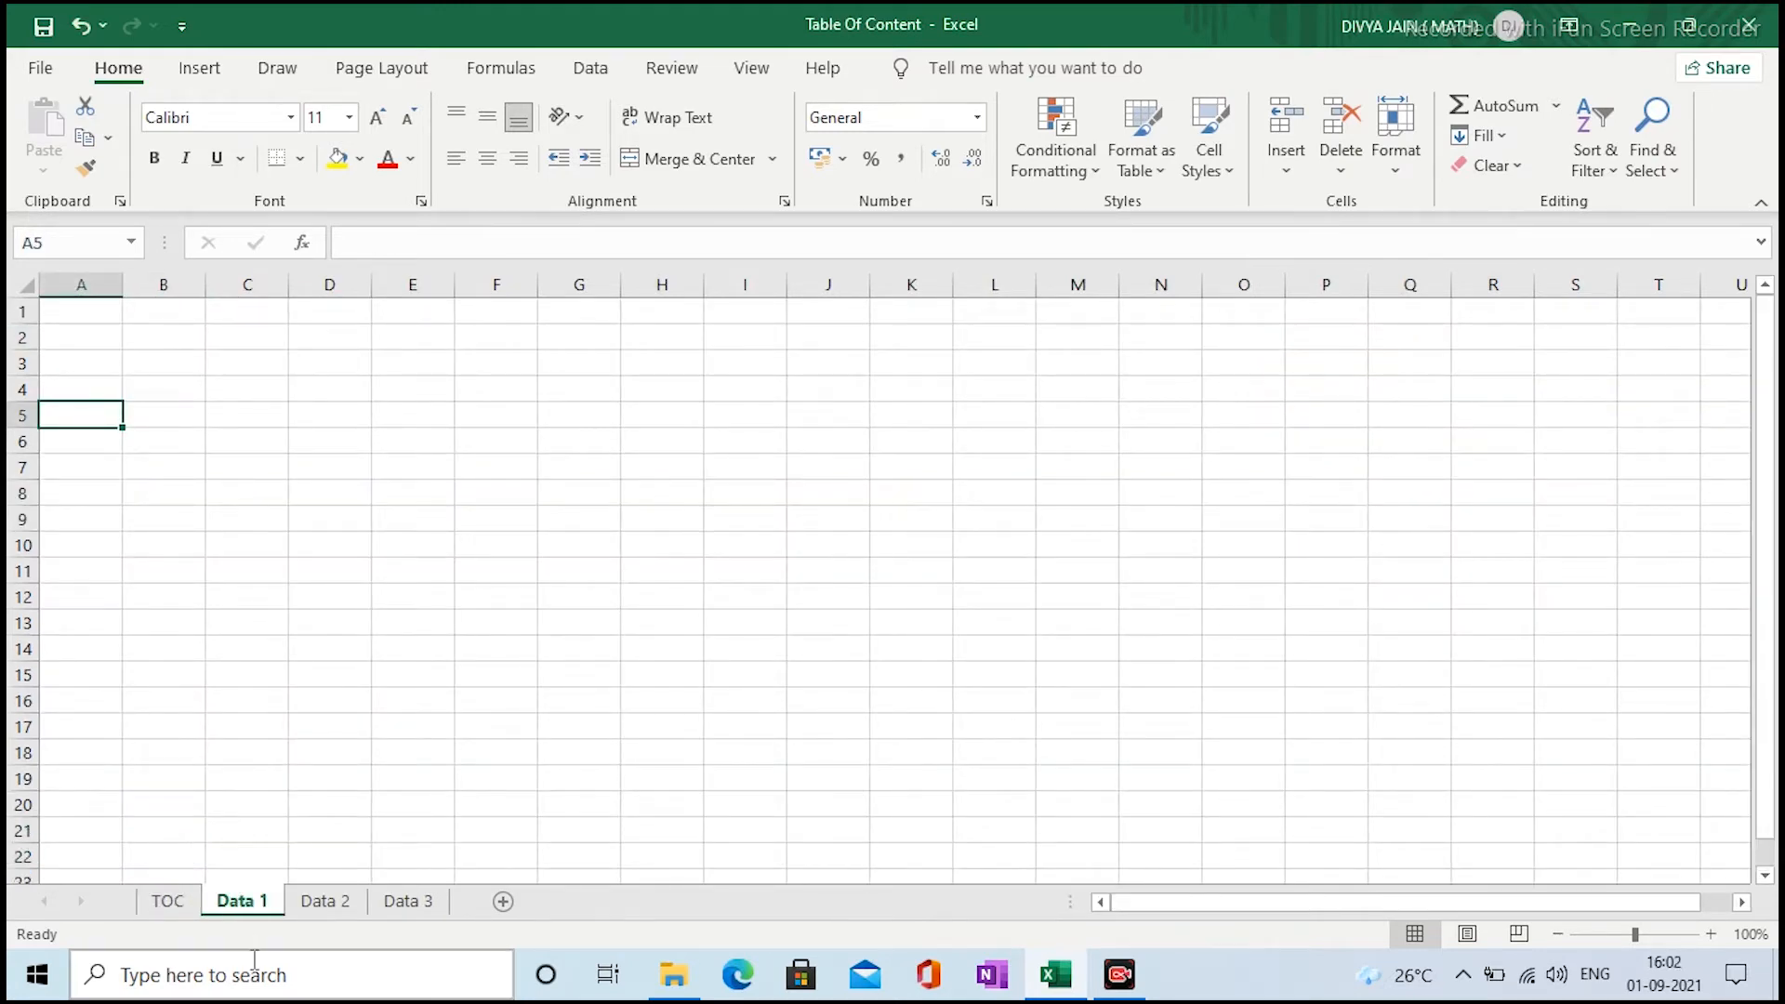
pyautogui.click(182, 903)
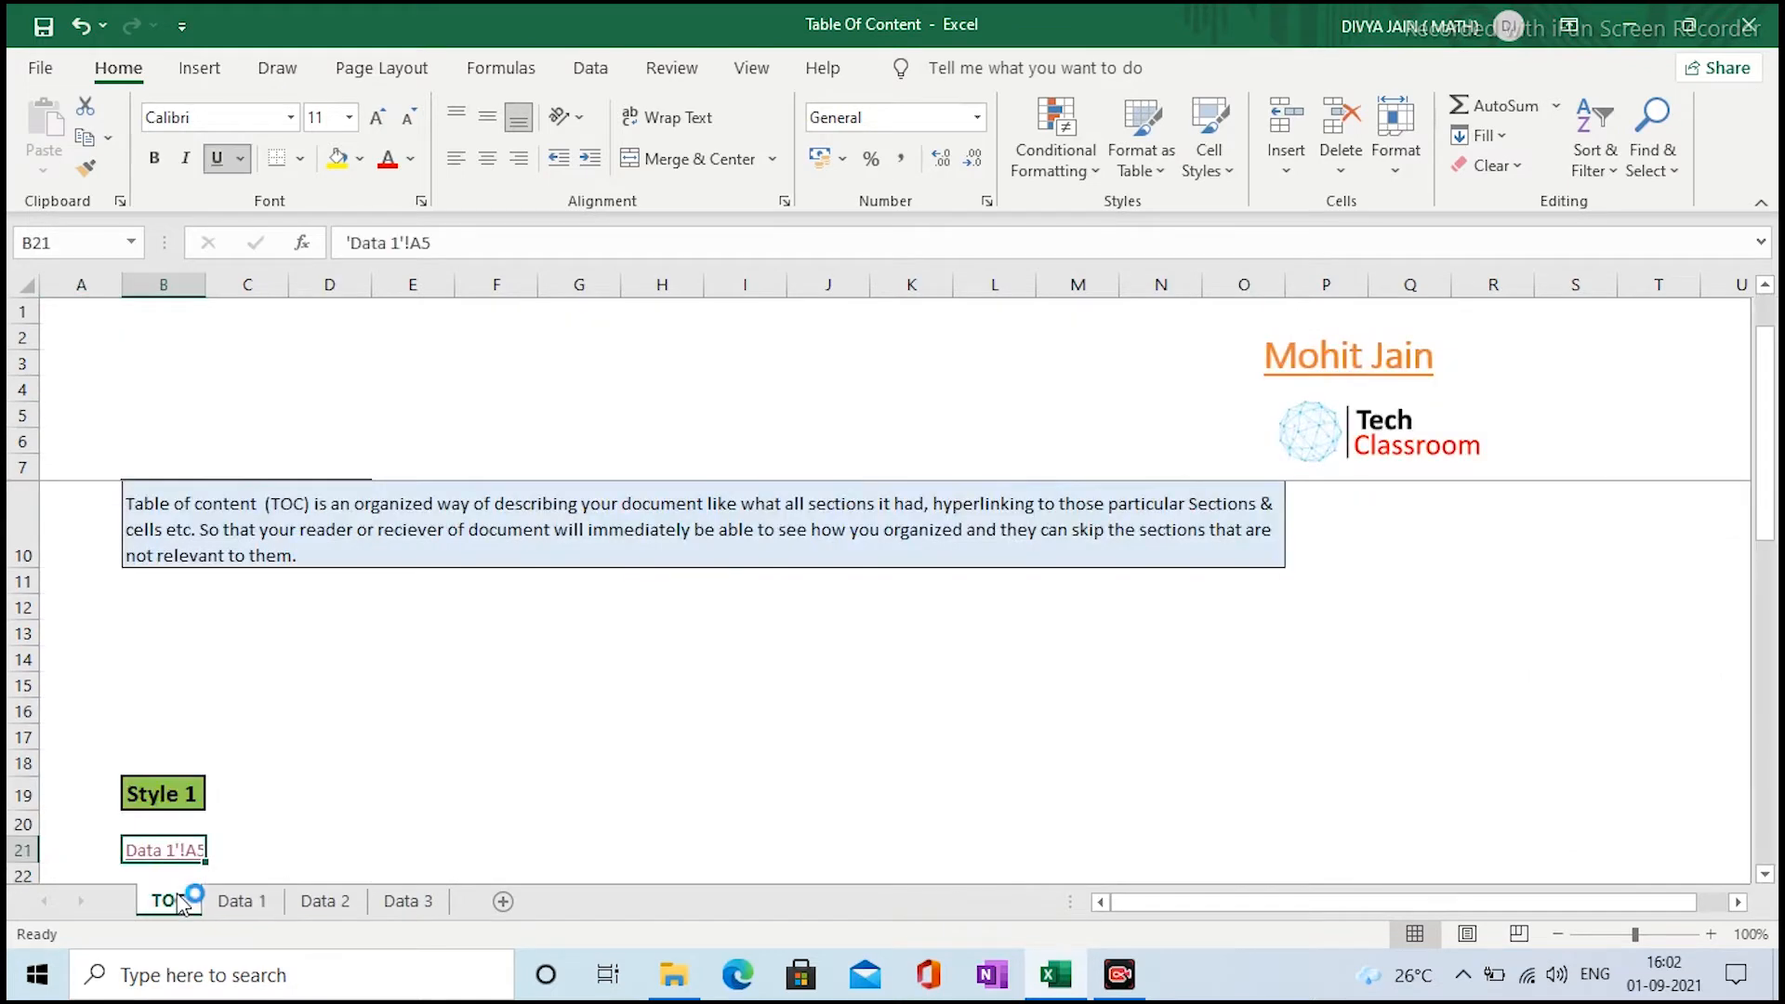
# Change the displayed text of the hyperlink in B21 to DC1
pyautogui.click(447, 241)
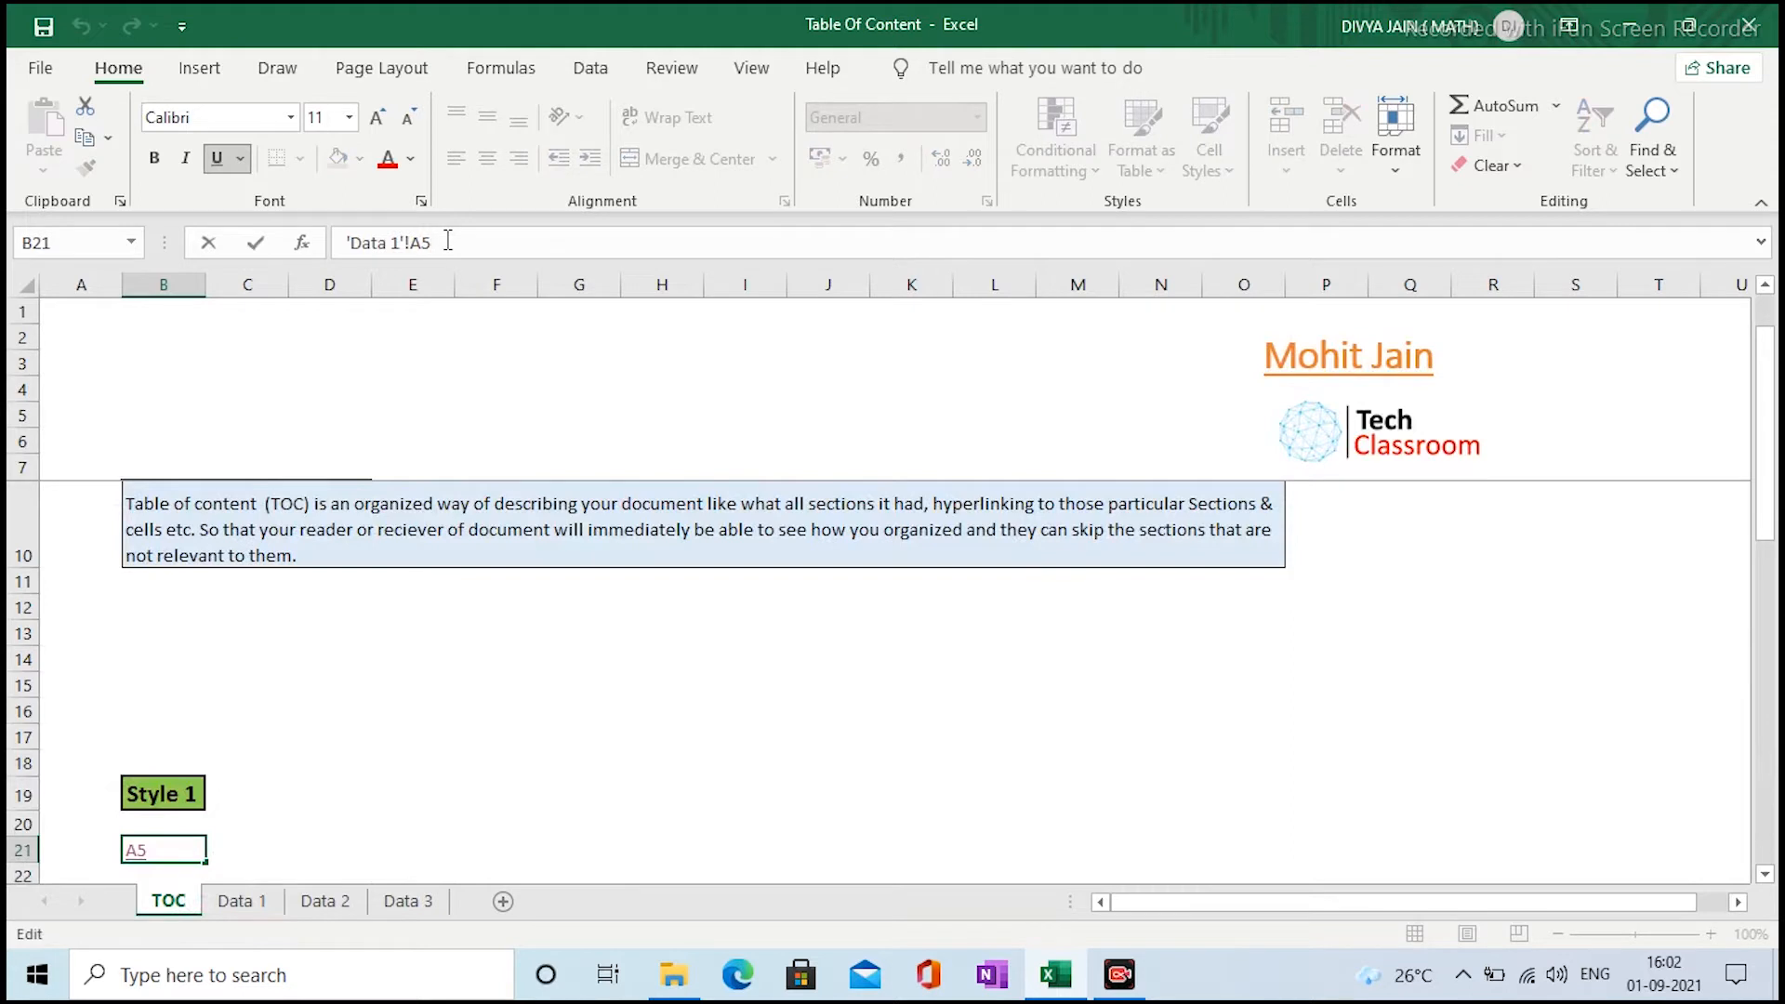
pyautogui.press('BackSpace')
pyautogui.press('BackSpace')
pyautogui.press('BackSpace')
pyautogui.press('BackSpace')
pyautogui.press('BackSpace')
pyautogui.press('BackSpace')
pyautogui.press('BackSpace')
pyautogui.press('BackSpace')
pyautogui.press('BackSpace')
pyautogui.press('BackSpace')
pyautogui.press('BackSpace')
pyautogui.write('C1')
pyautogui.press('Return')
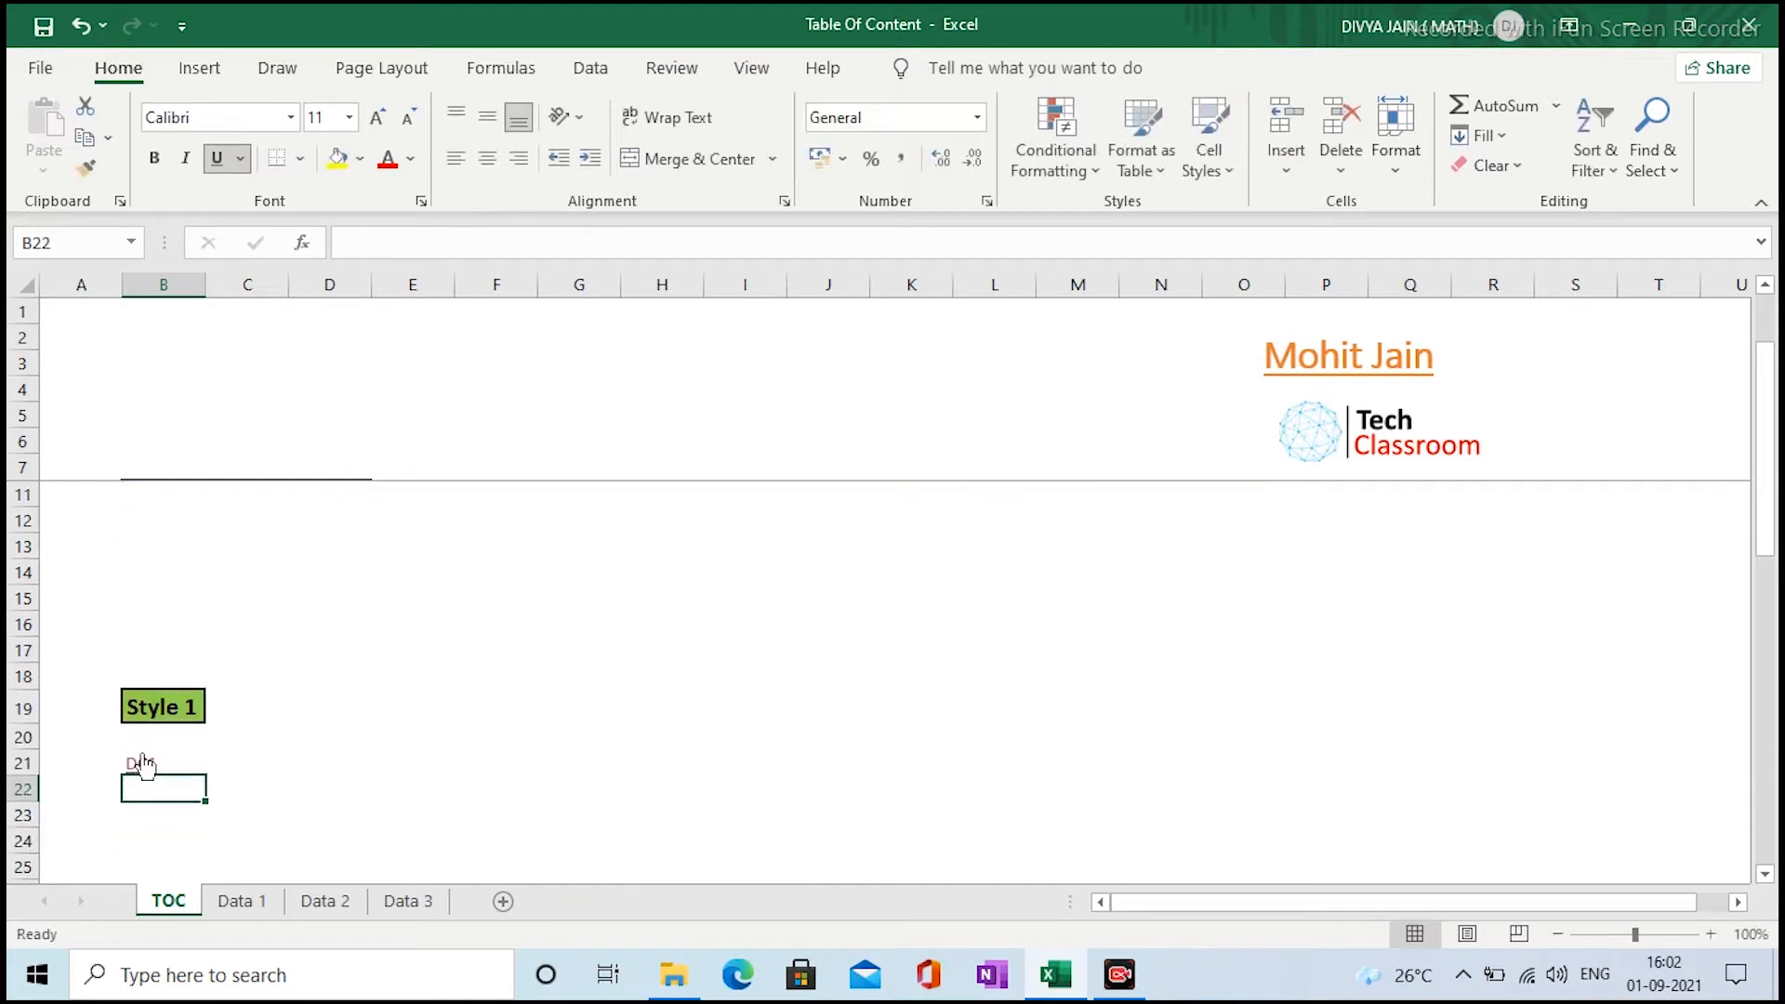
# Follow the renamed DC1 link to check its target, and go back to the TOC sheet
pyautogui.click(141, 768)
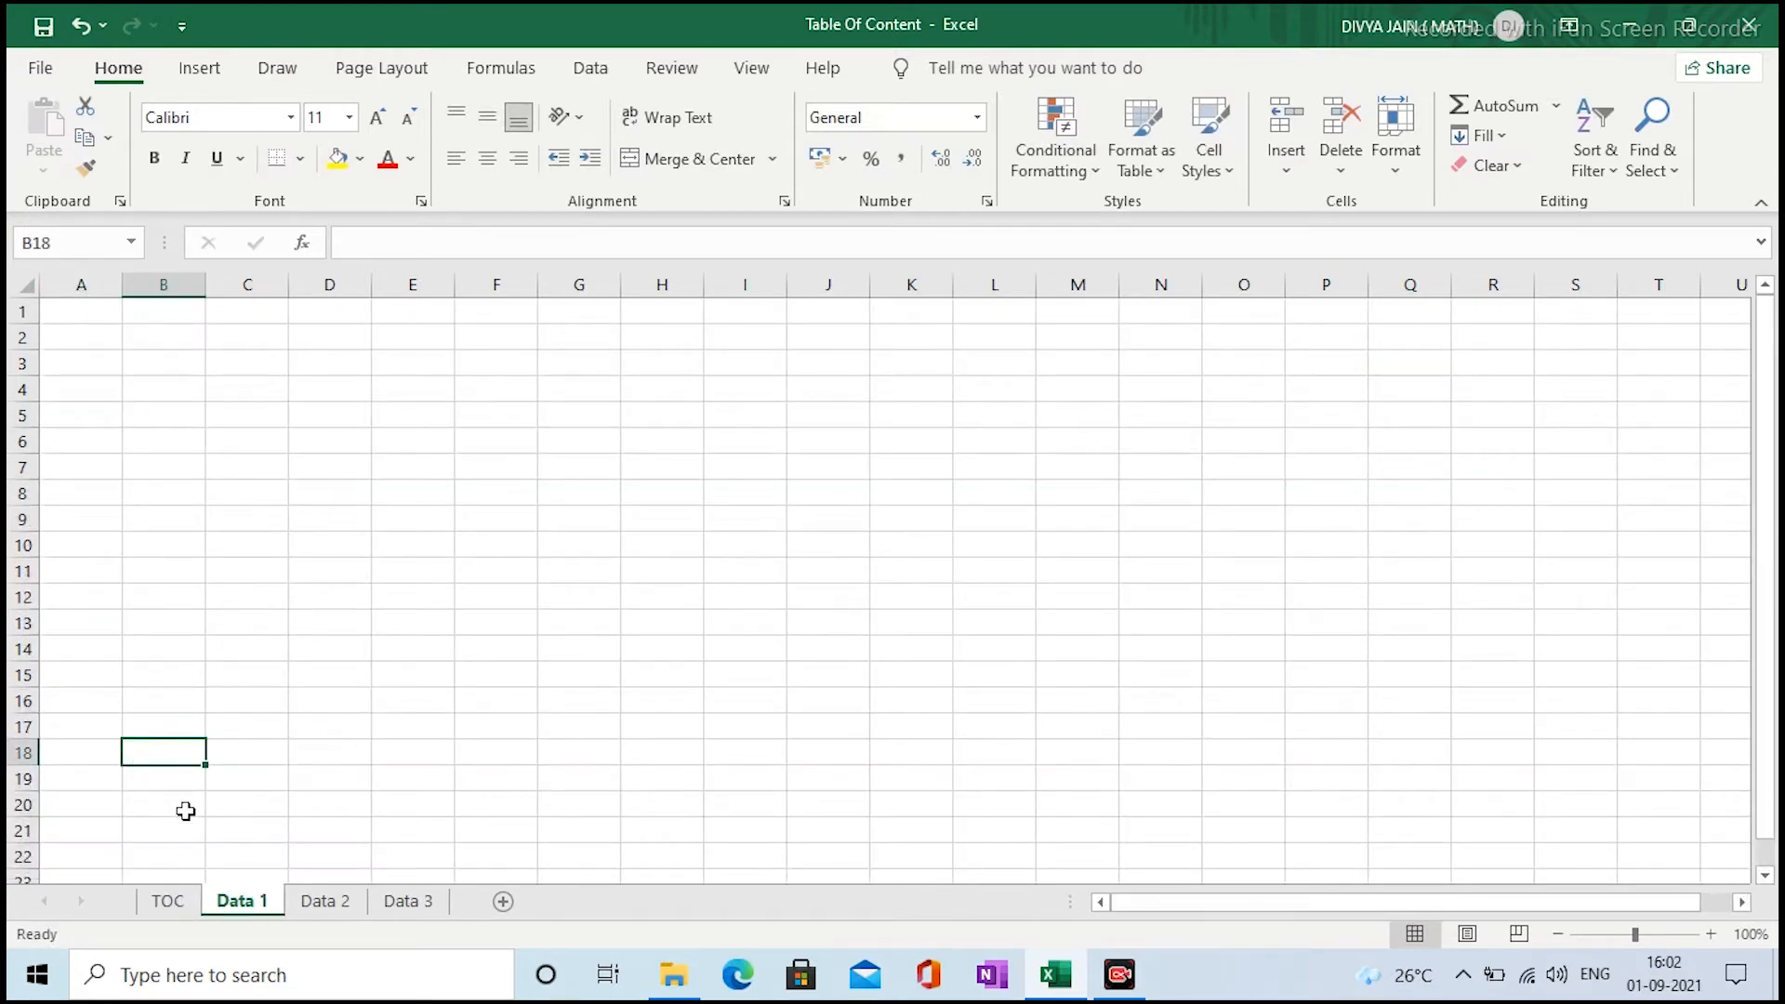
pyautogui.click(181, 904)
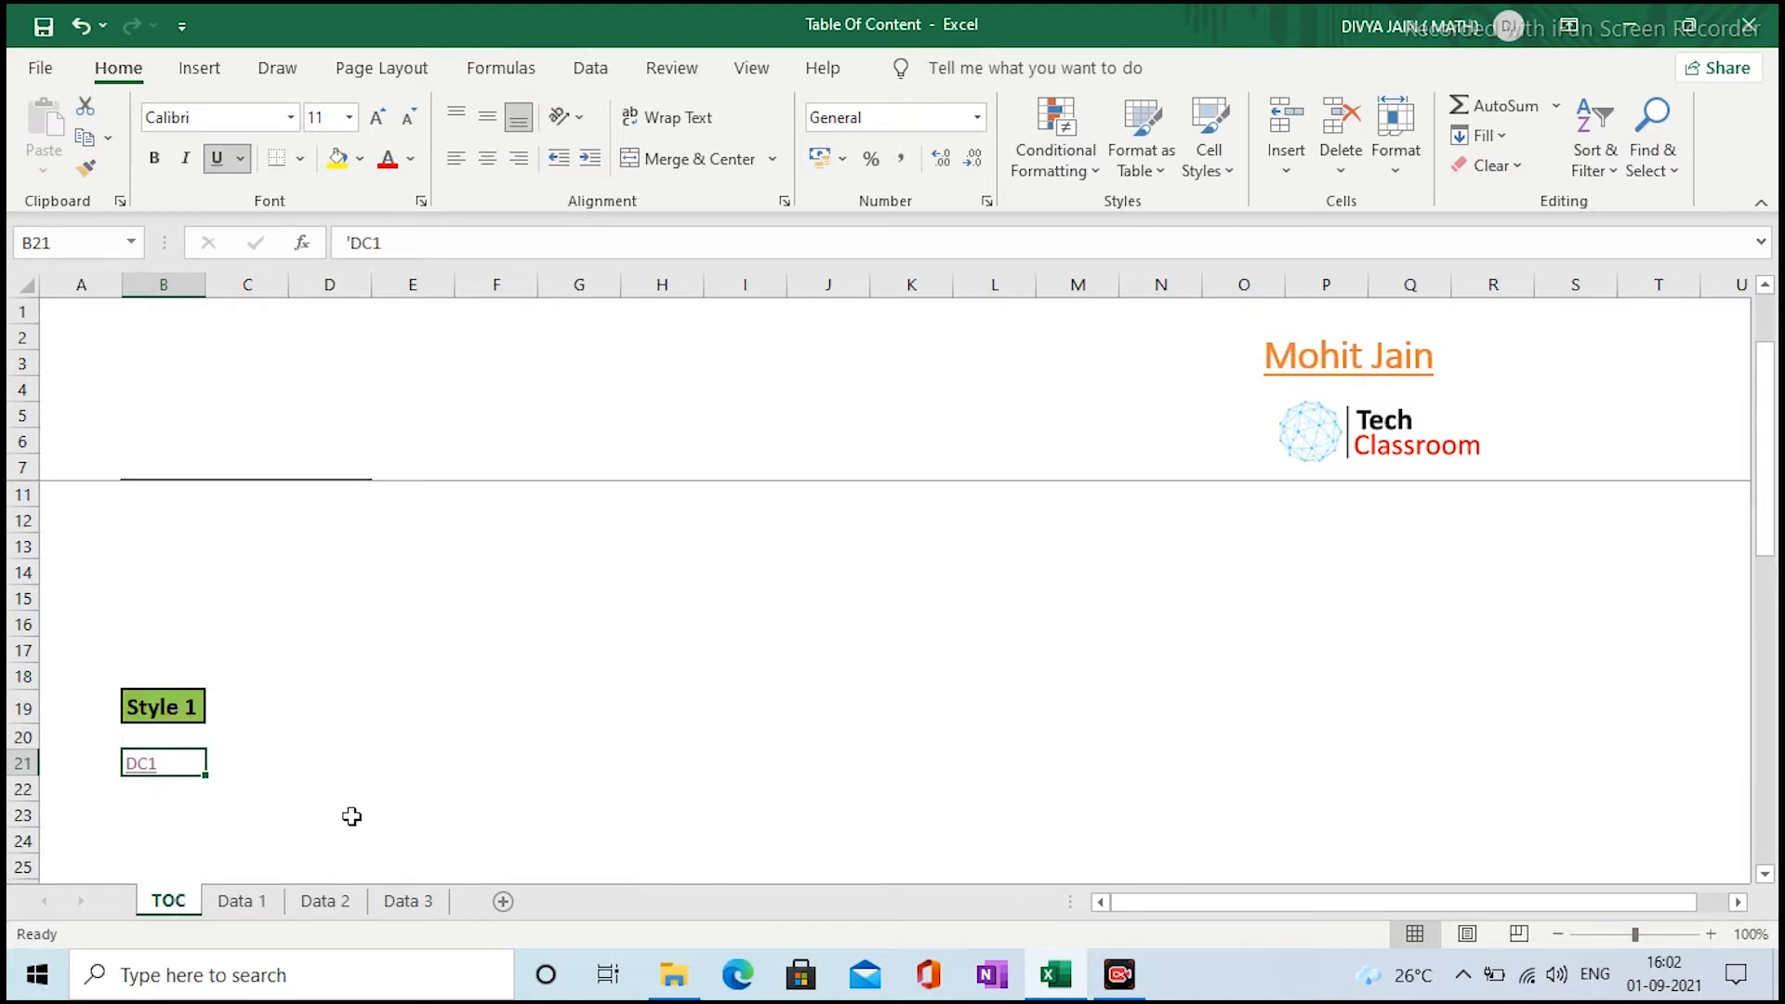
# Examine the GET.WORKBOOK syntax in cell B34 of the Style 2 section
pyautogui.click(253, 757)
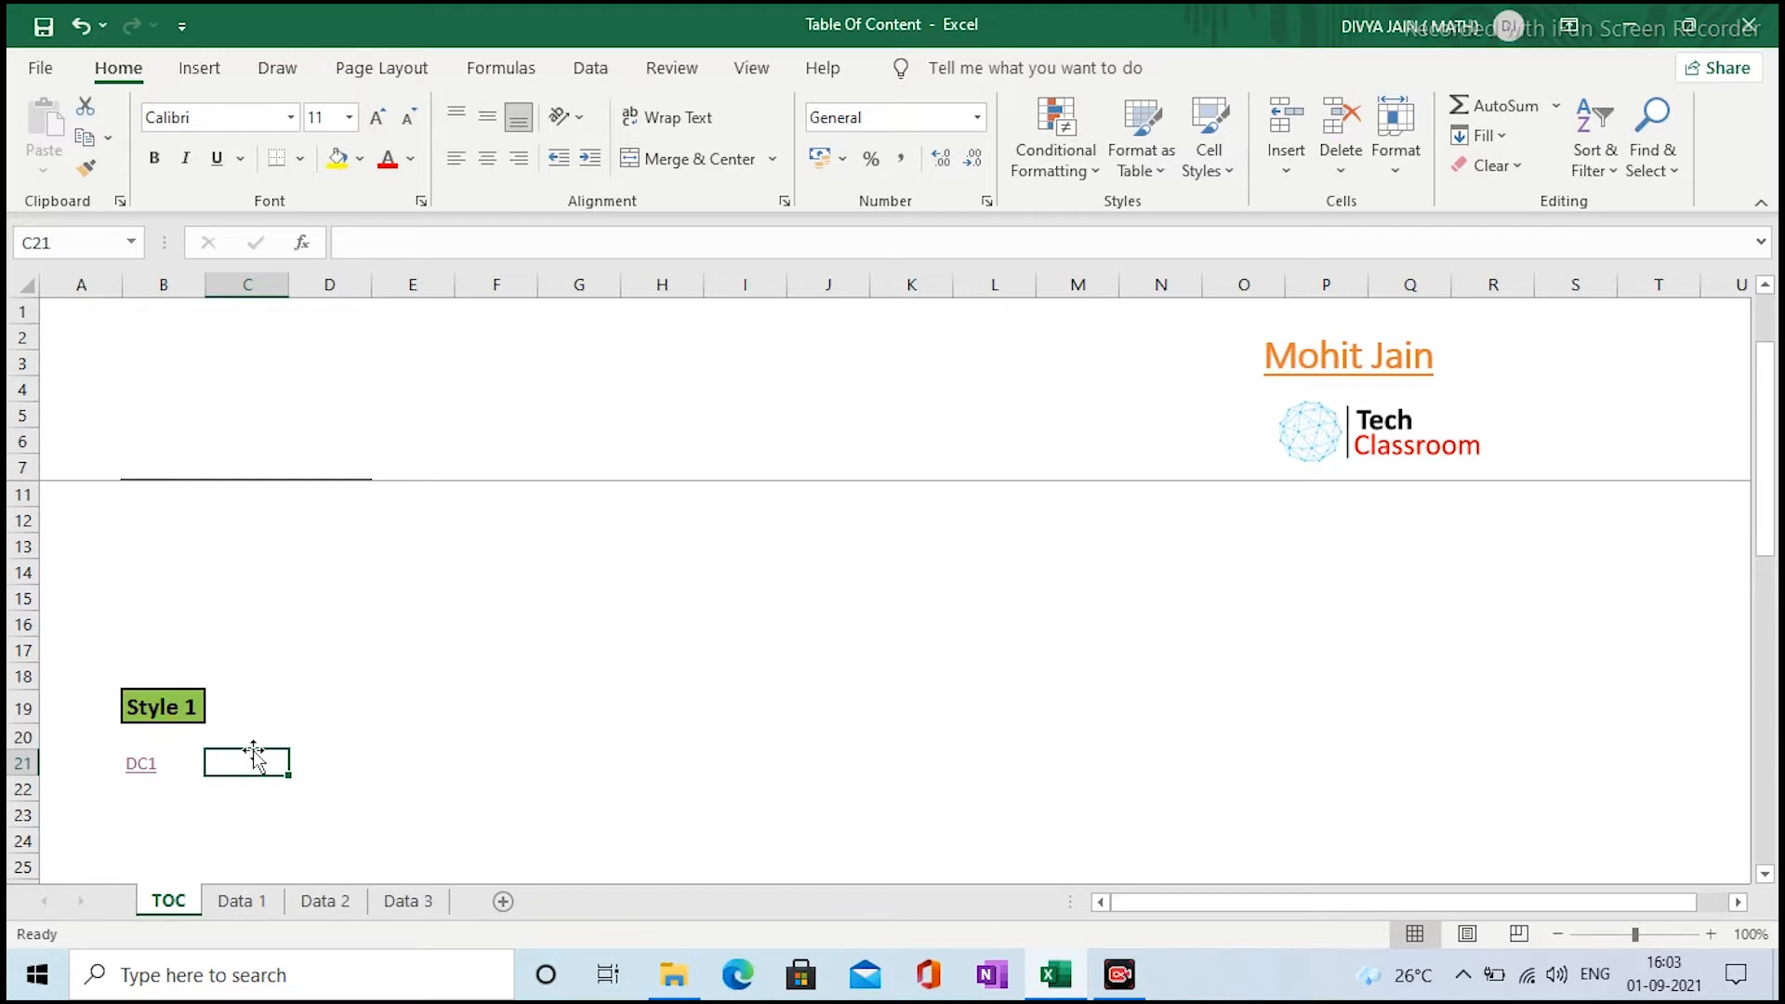
pyautogui.press('Down')
pyautogui.press('Down')
pyautogui.press('Down')
pyautogui.press('Down')
pyautogui.press('Down')
pyautogui.press('Down')
pyautogui.press('Down')
pyautogui.press('Down')
pyautogui.press('Down')
pyautogui.press('Down')
pyautogui.press('Down')
pyautogui.press('Down')
pyautogui.press('Down')
pyautogui.press('Down')
pyautogui.press('Down')
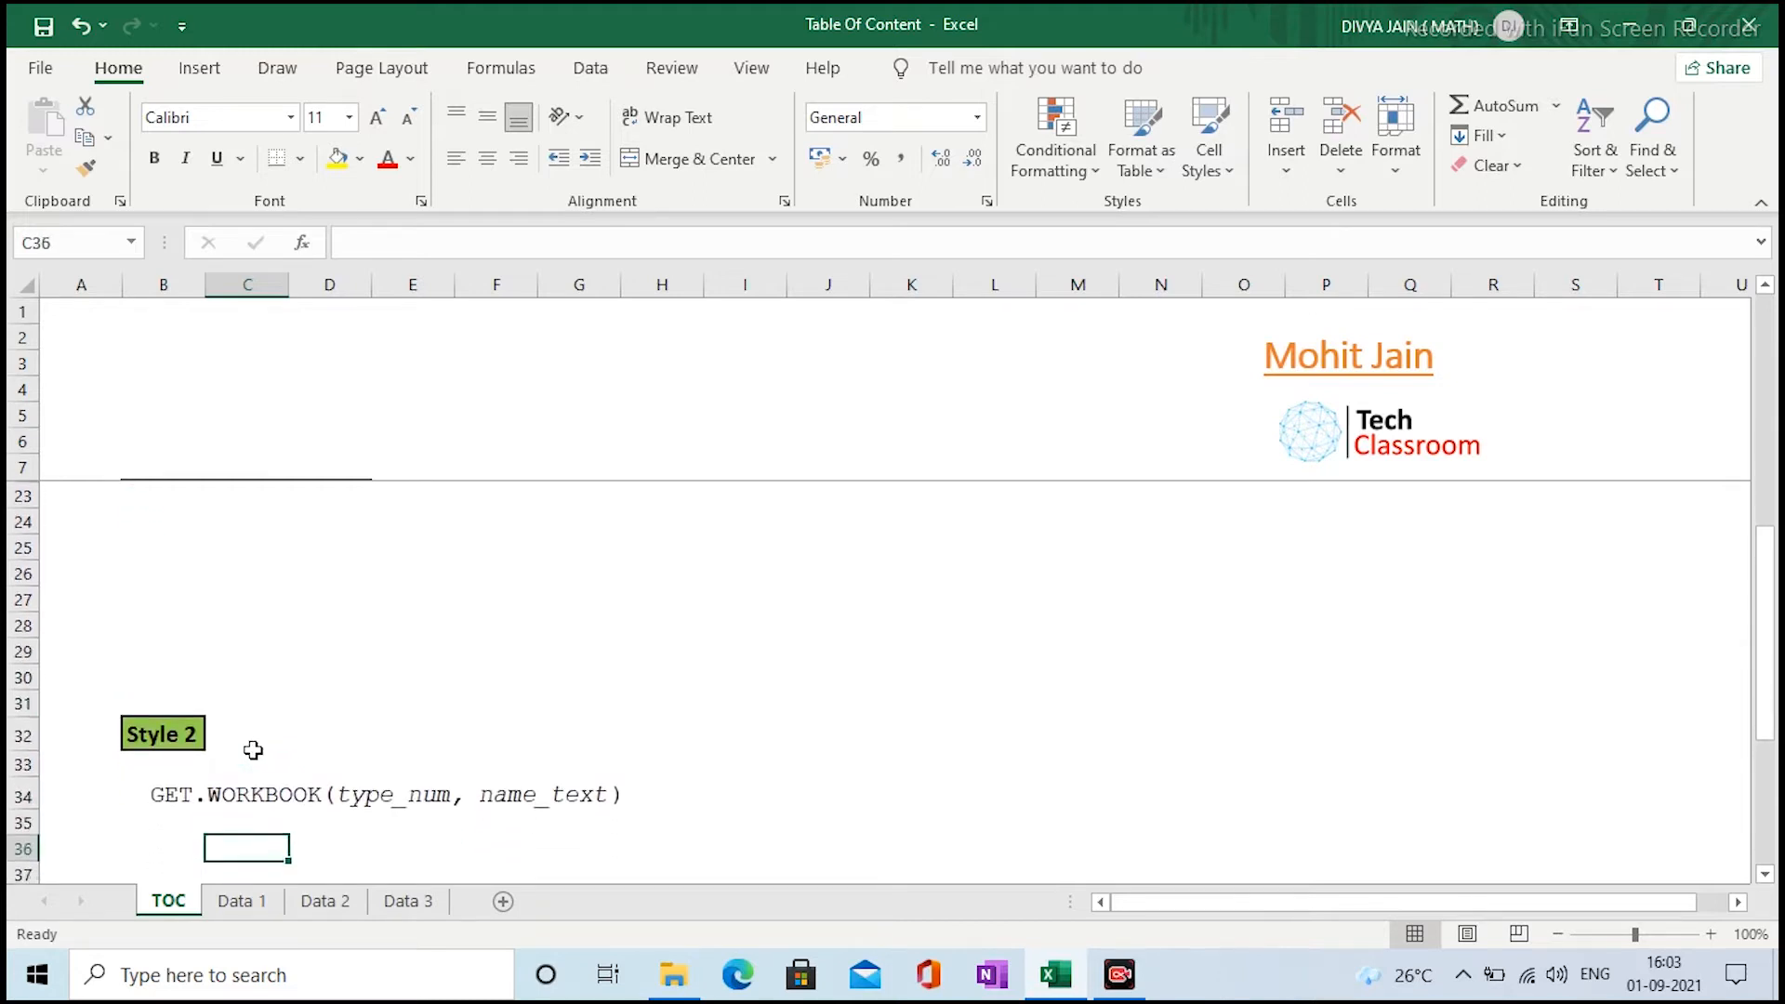
pyautogui.press('Left')
pyautogui.press('Left')
pyautogui.press('Up')
pyautogui.press('Up')
pyautogui.press('Right')
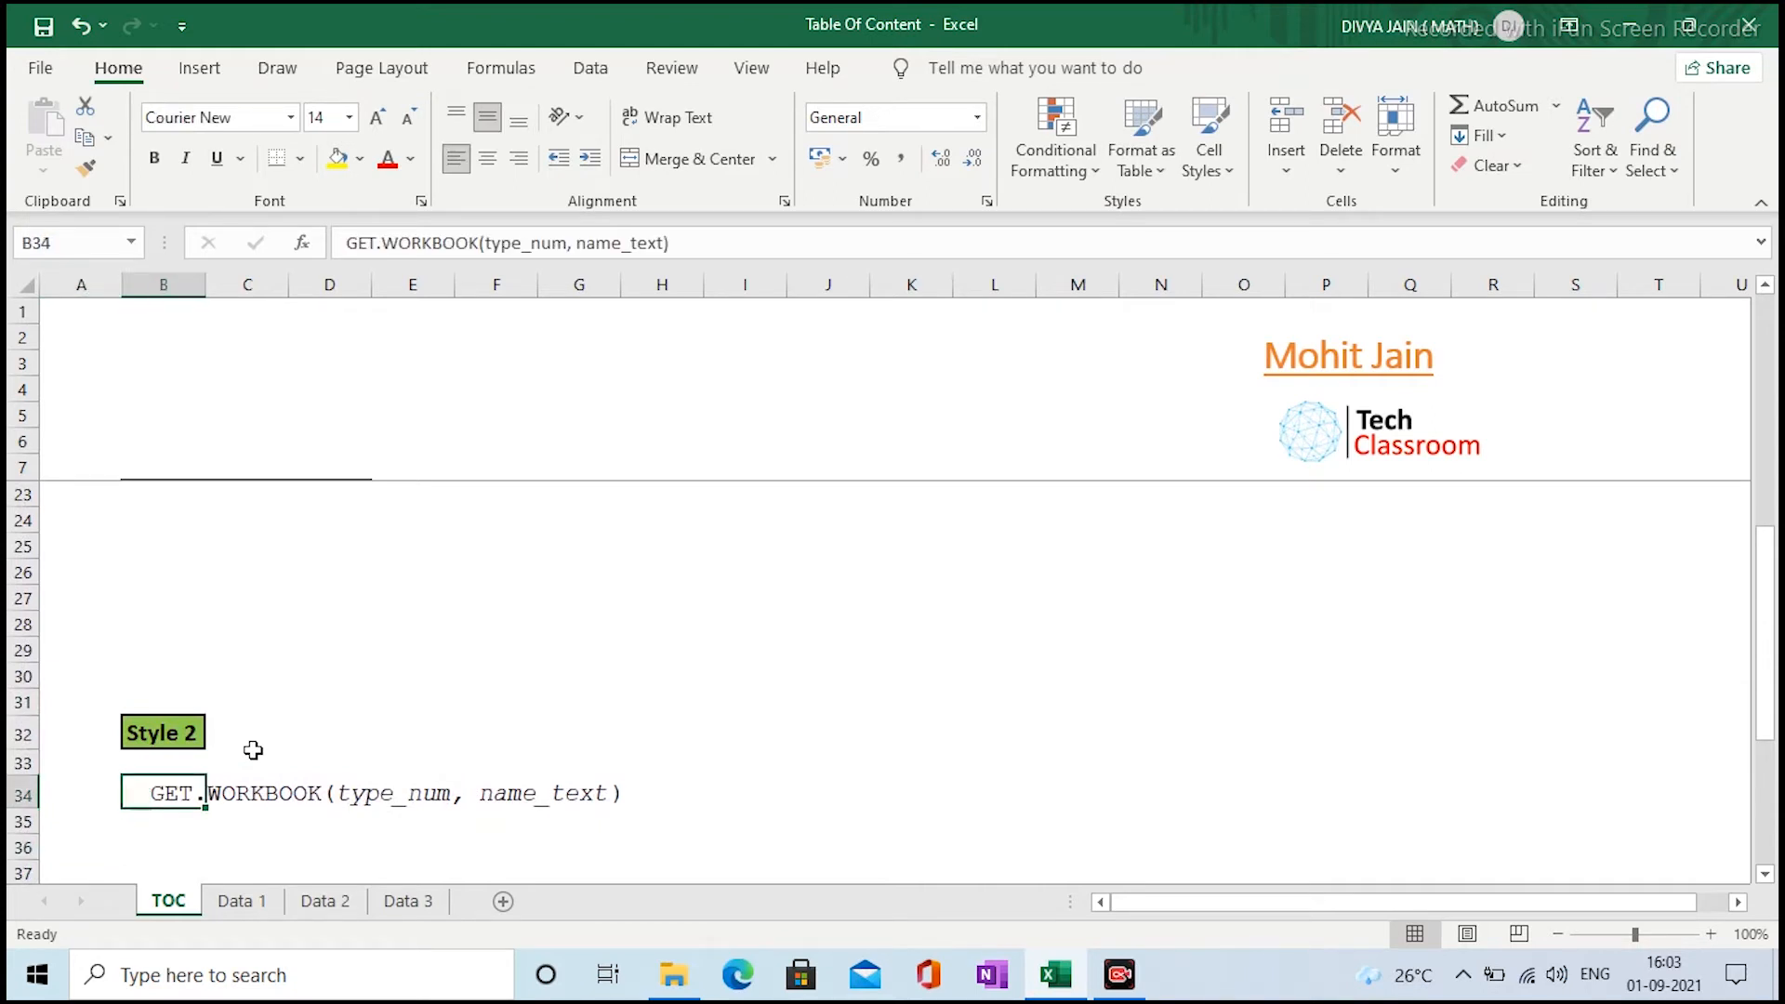
pyautogui.press('Down')
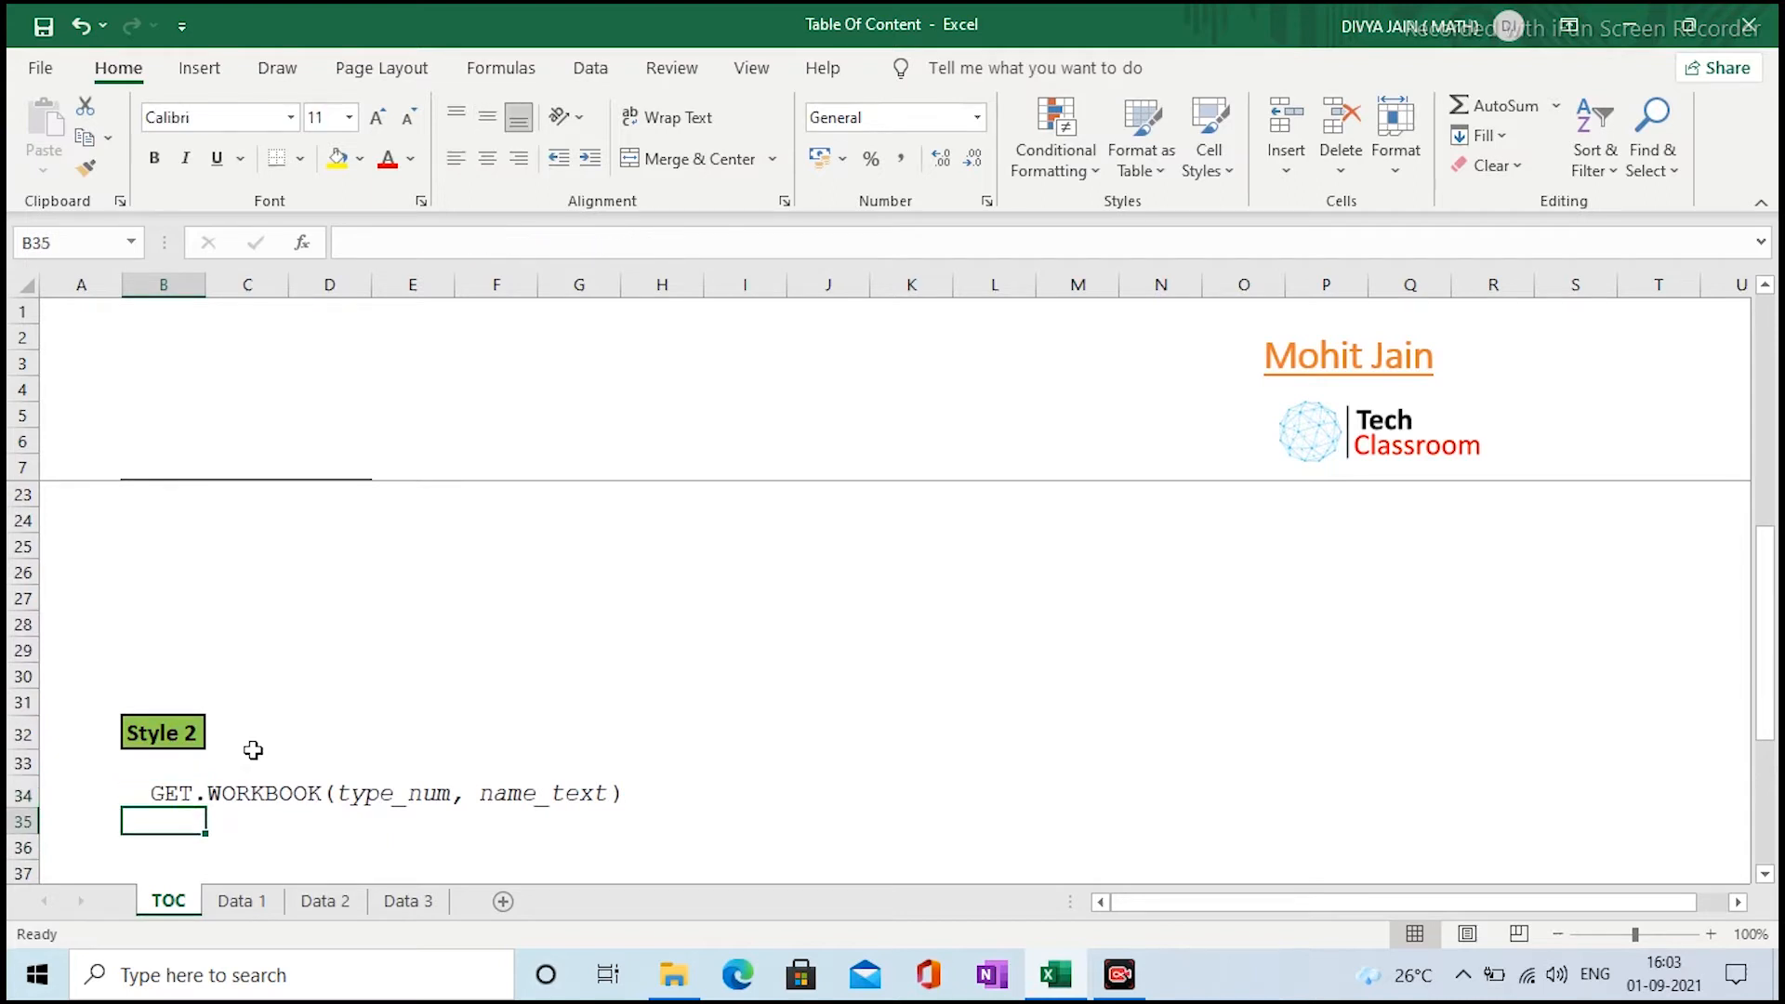
pyautogui.press('Down')
pyautogui.write('=')
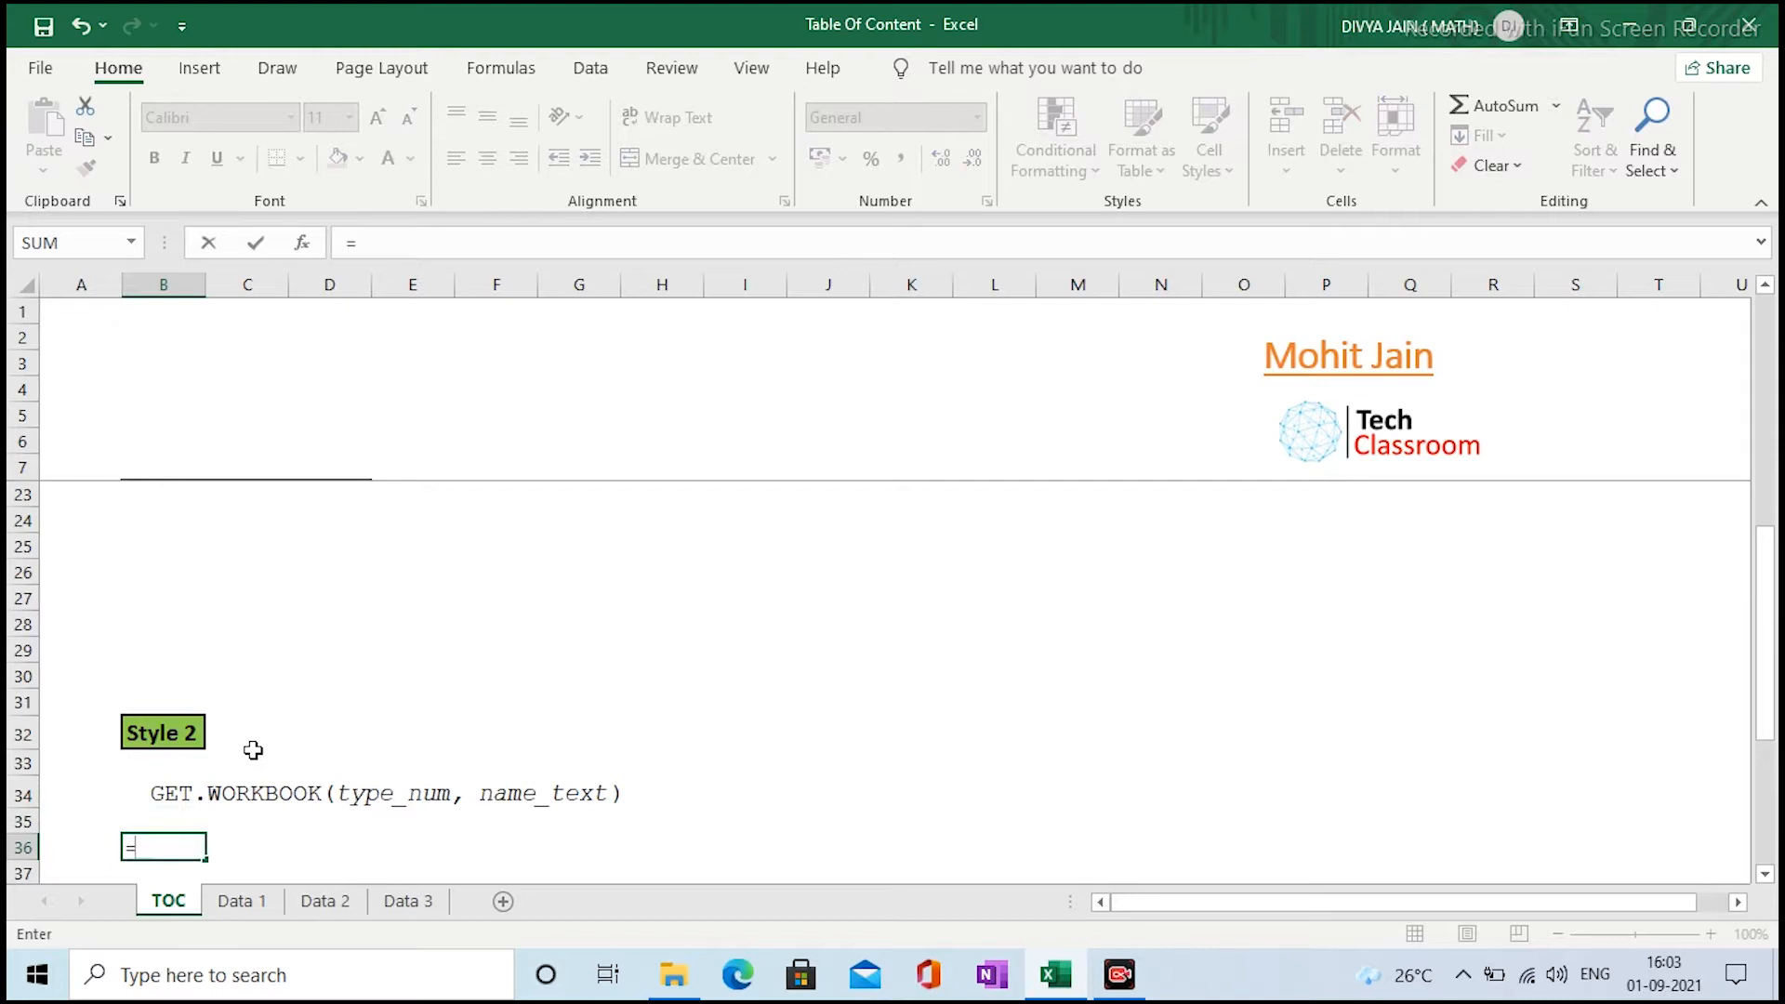
pyautogui.press('Escape')
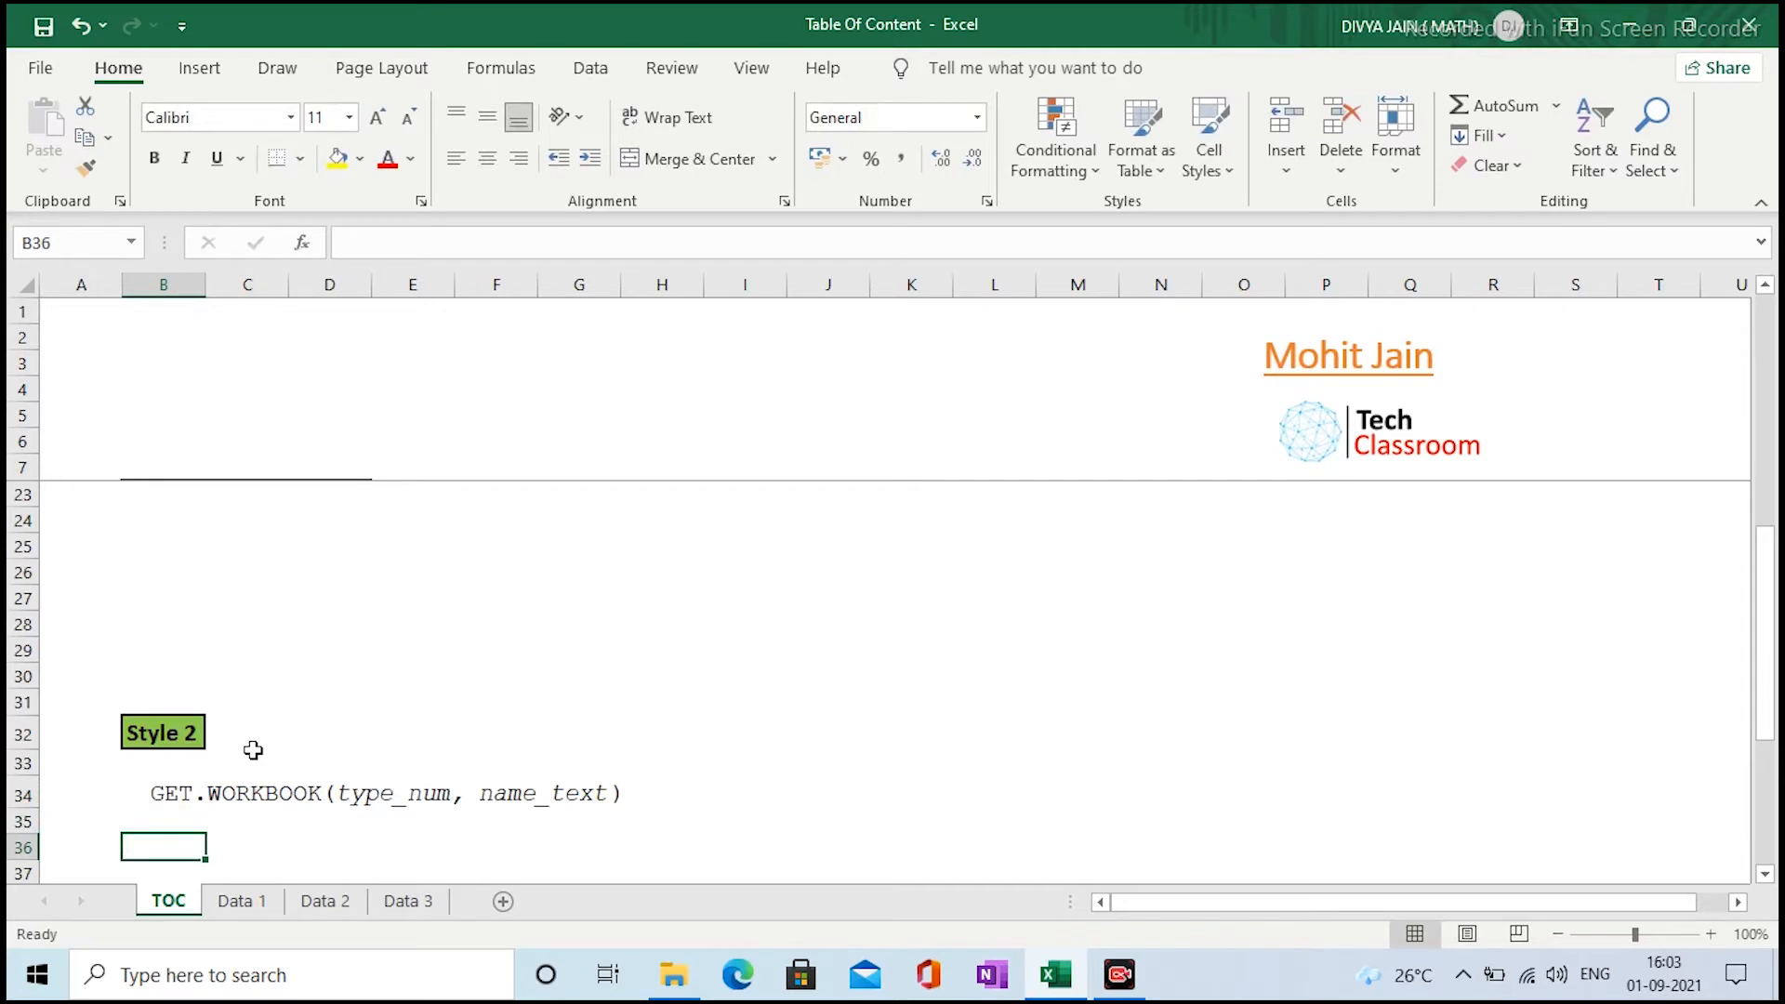
# With cell B36 selected, start a new defined name called WB with Workbook scope
pyautogui.press('Up')
pyautogui.press('Up')
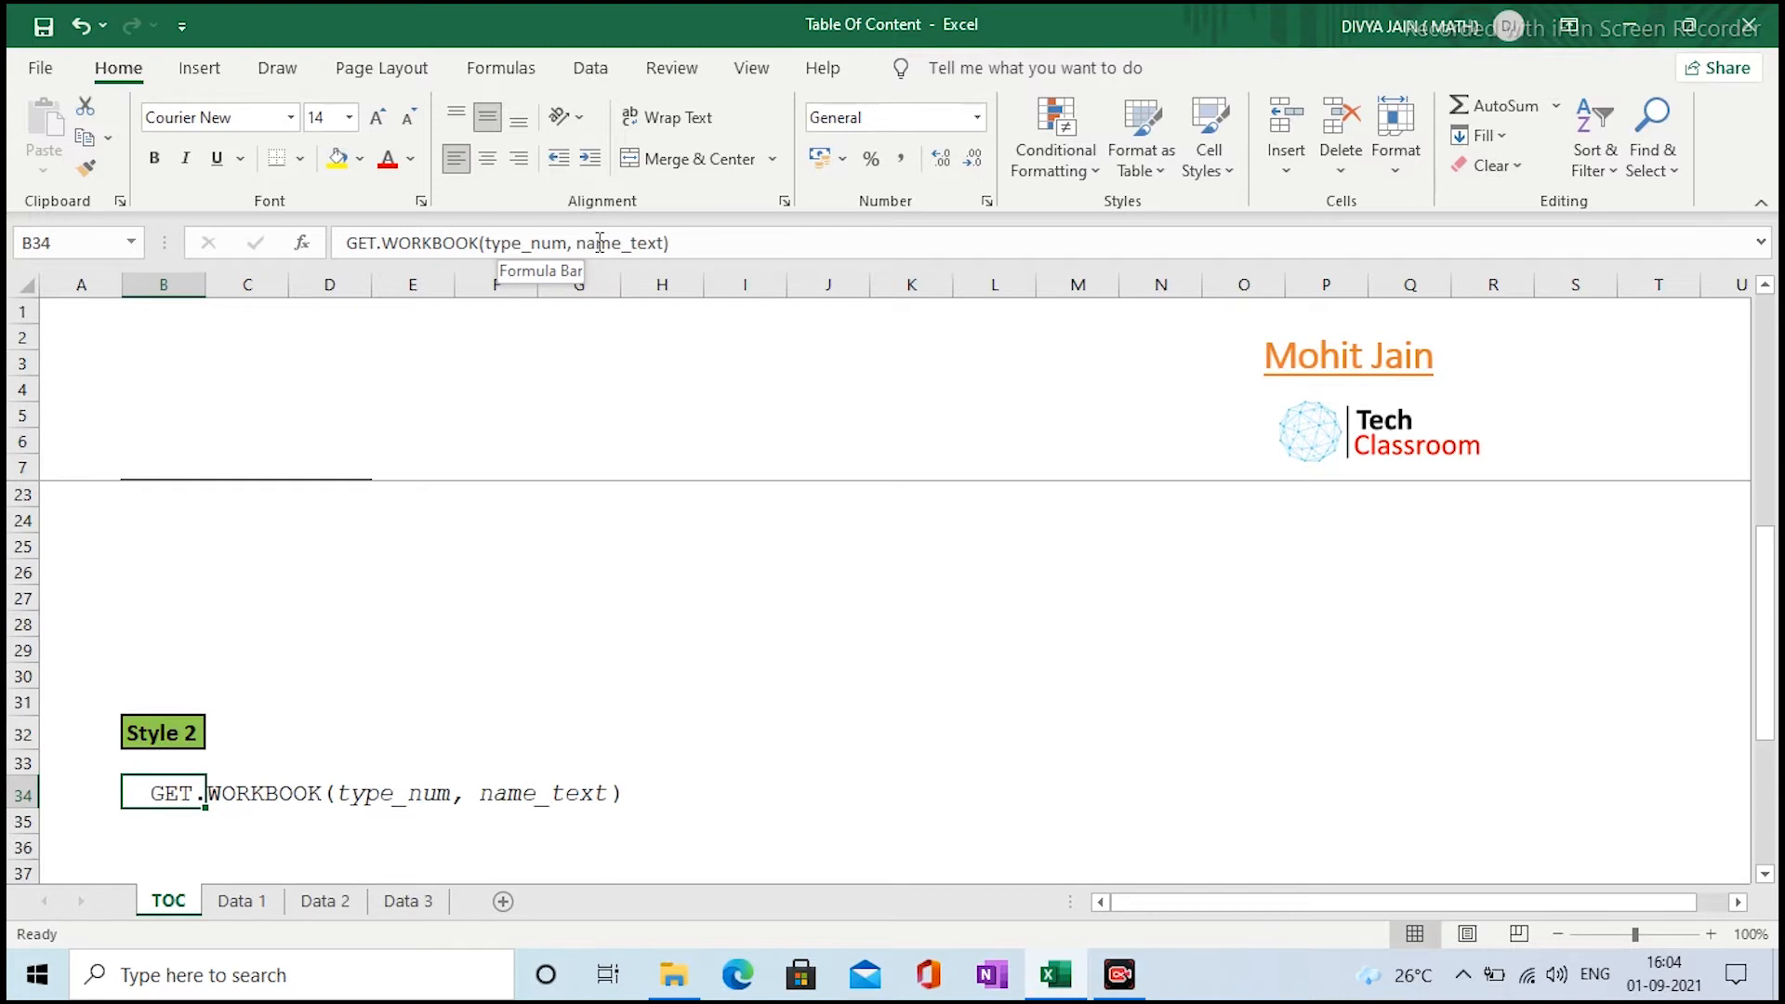
pyautogui.click(174, 846)
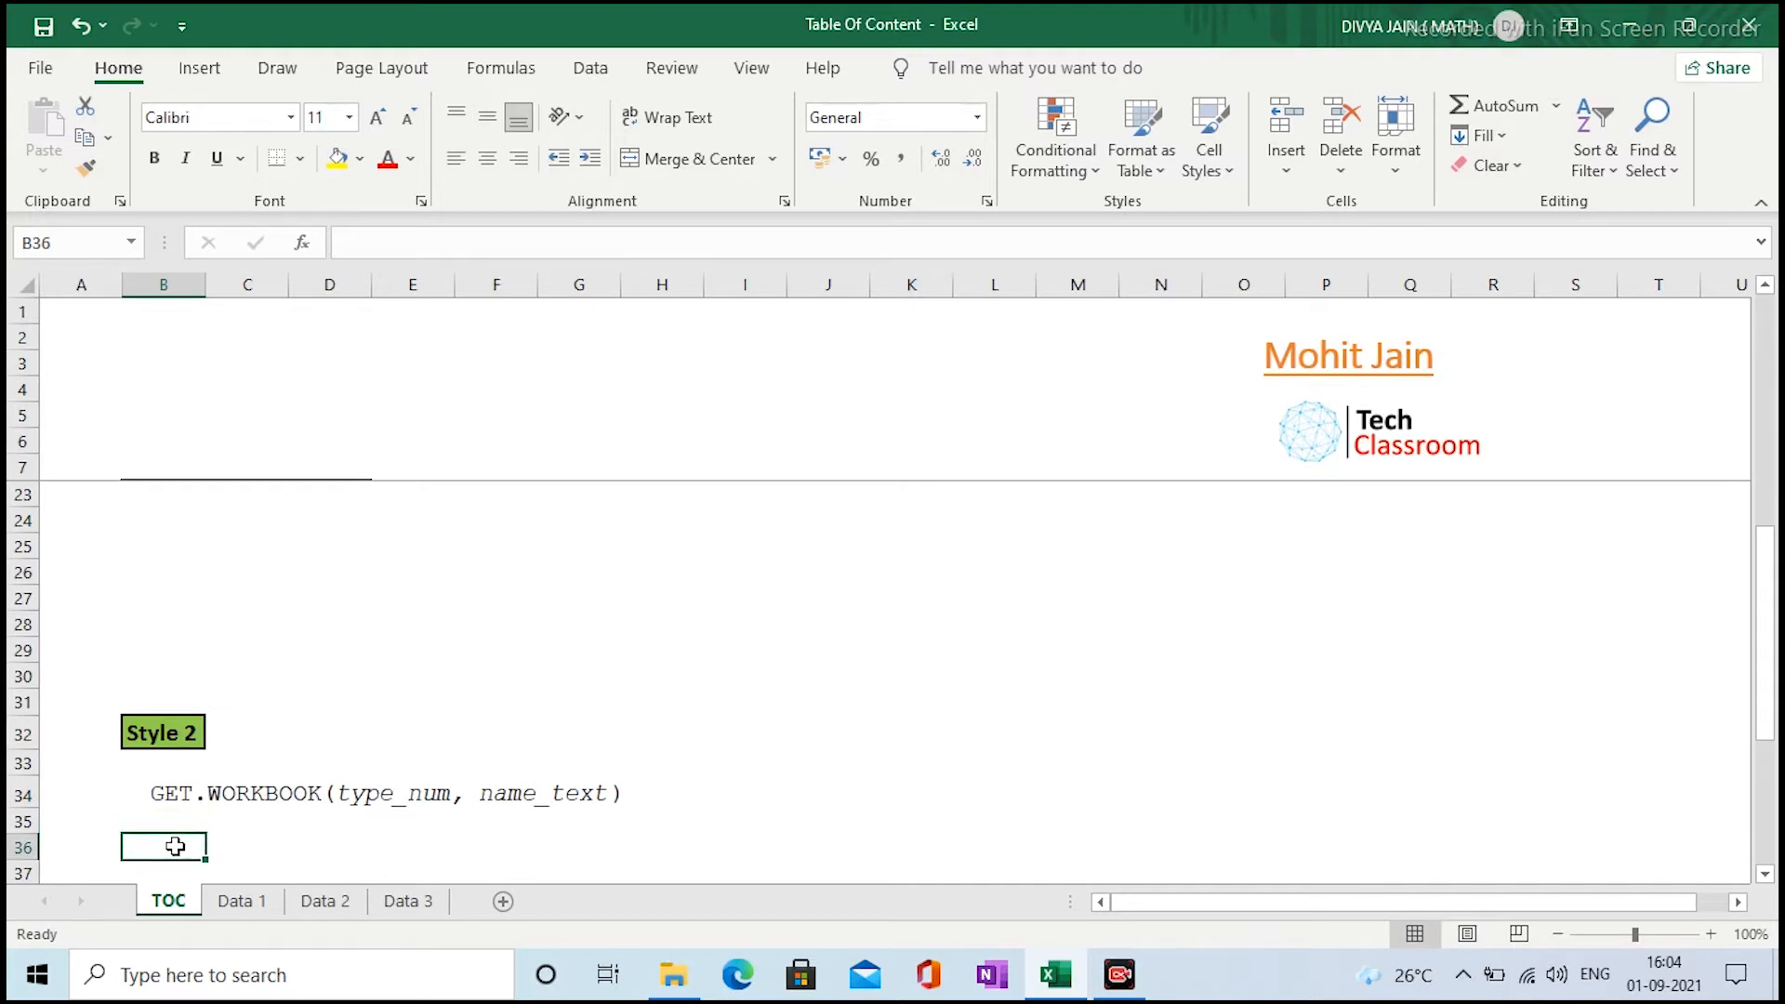
pyautogui.click(526, 70)
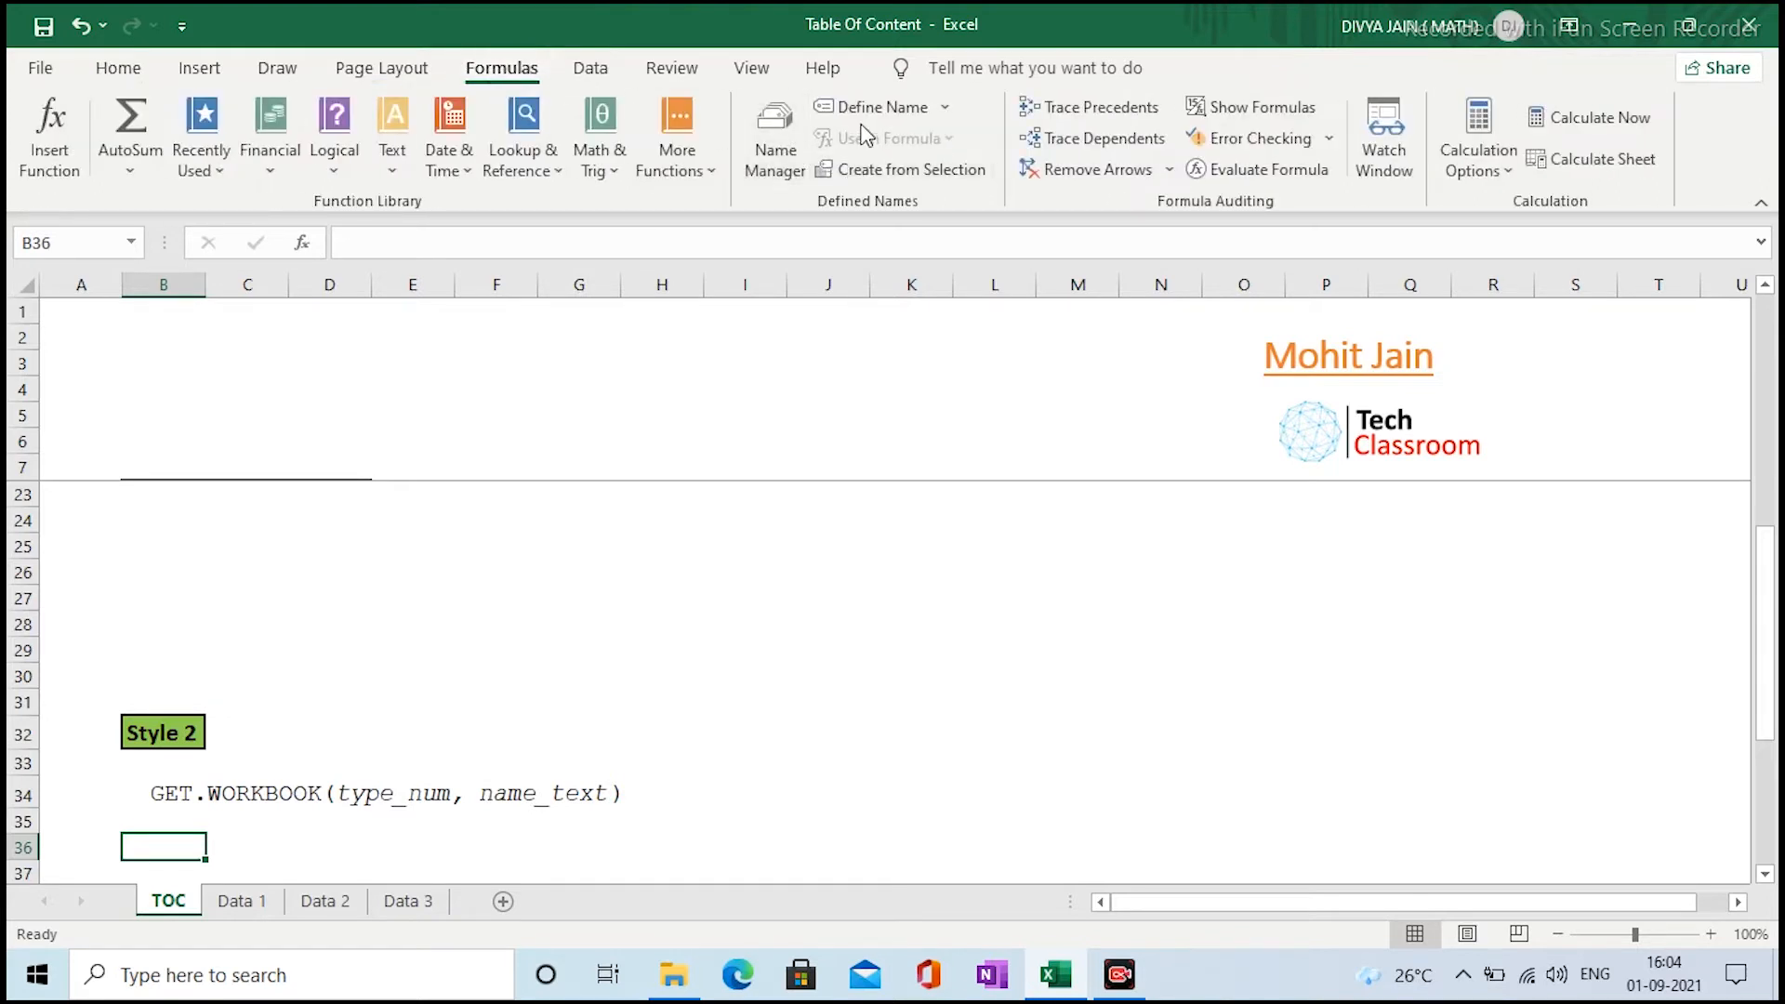
pyautogui.click(863, 116)
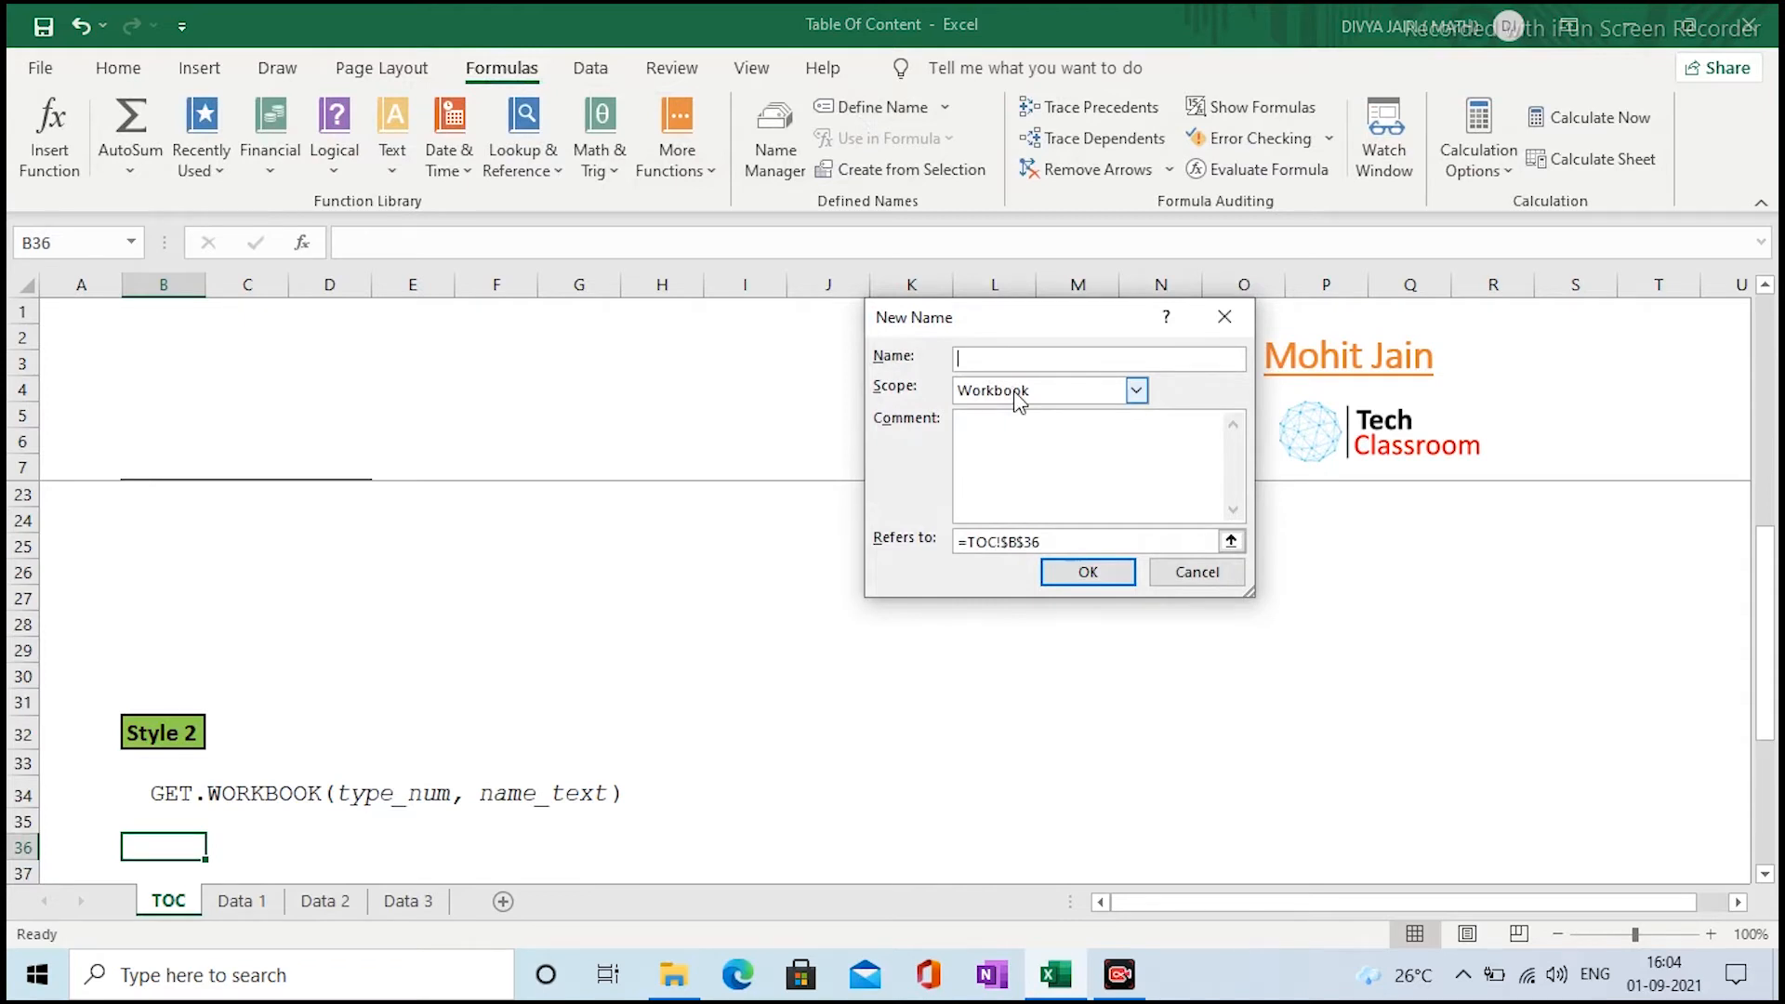
pyautogui.write('WB')
pyautogui.press('Tab')
pyautogui.press('Tab')
# Make the name WB refer to =get.workbook(1) and save the definition
pyautogui.click(1112, 540)
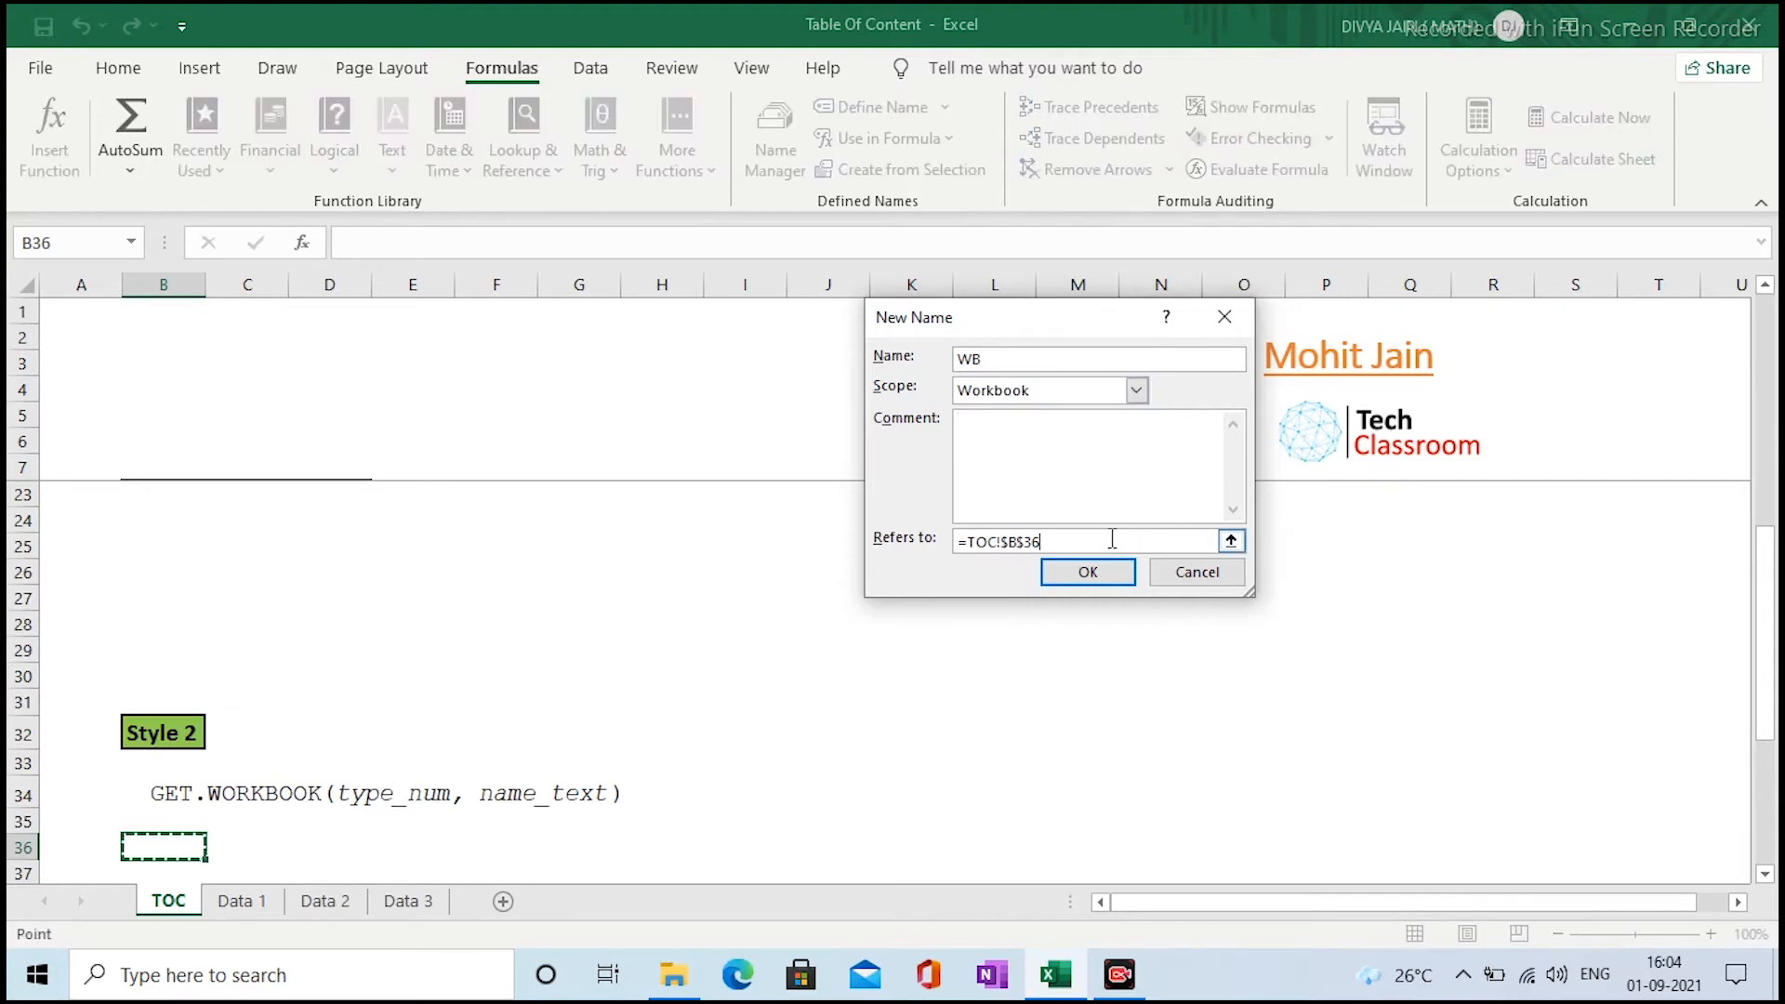
pyautogui.press('BackSpace')
pyautogui.press('BackSpace')
pyautogui.press('BackSpace')
pyautogui.press('BackSpace')
pyautogui.press('BackSpace')
pyautogui.press('BackSpace')
pyautogui.press('BackSpace')
pyautogui.press('BackSpace')
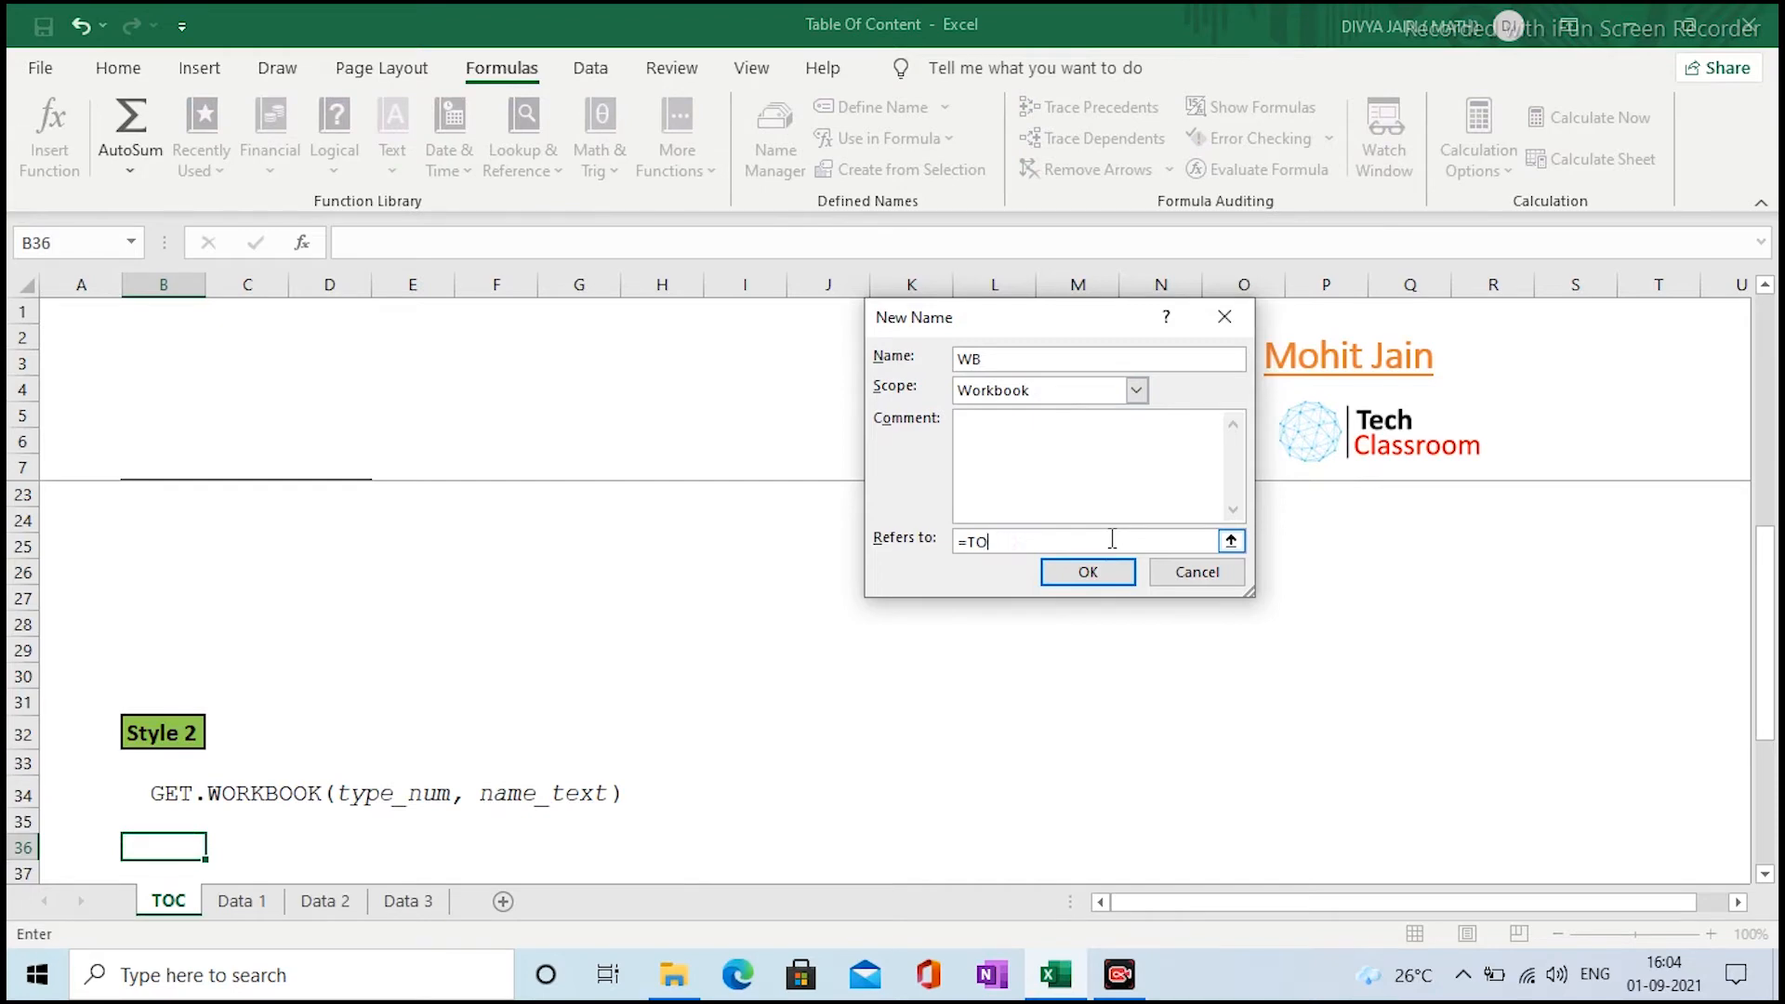
pyautogui.press('BackSpace')
pyautogui.write('get.workbook')
pyautogui.write('(1)')
pyautogui.click(1096, 571)
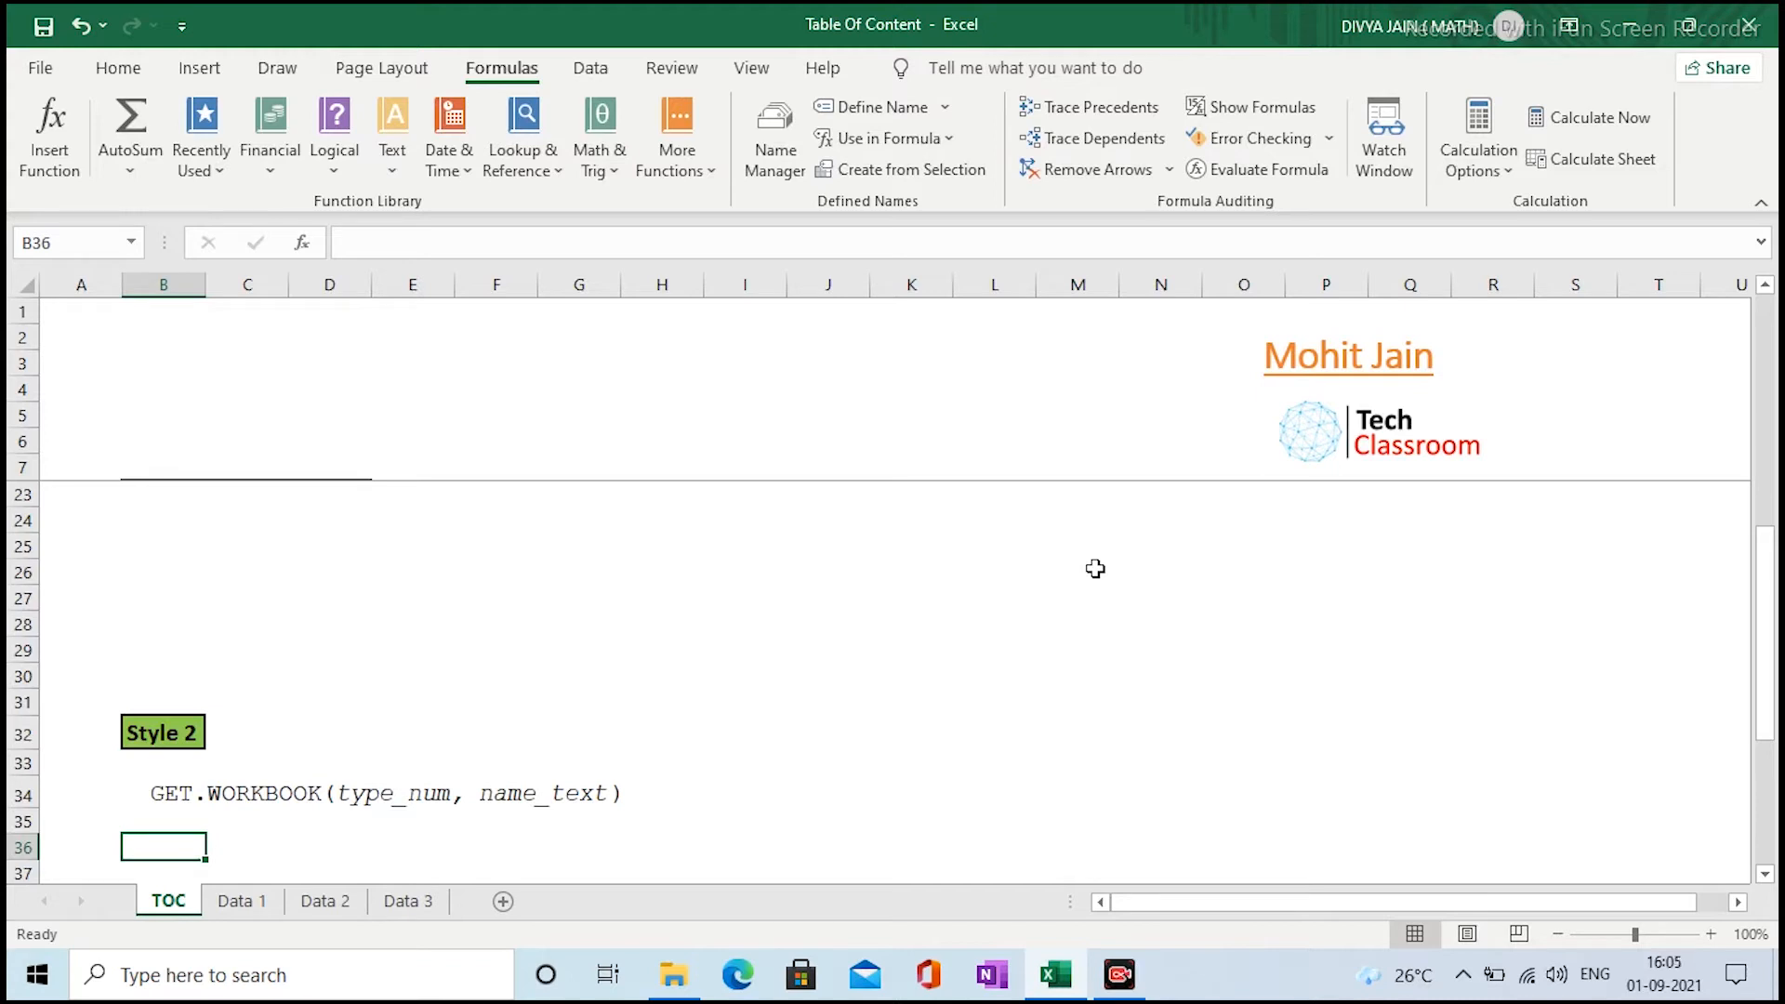
# Enter the formula =WB in cell B36 below the GET.WORKBOOK syntax
pyautogui.write('=')
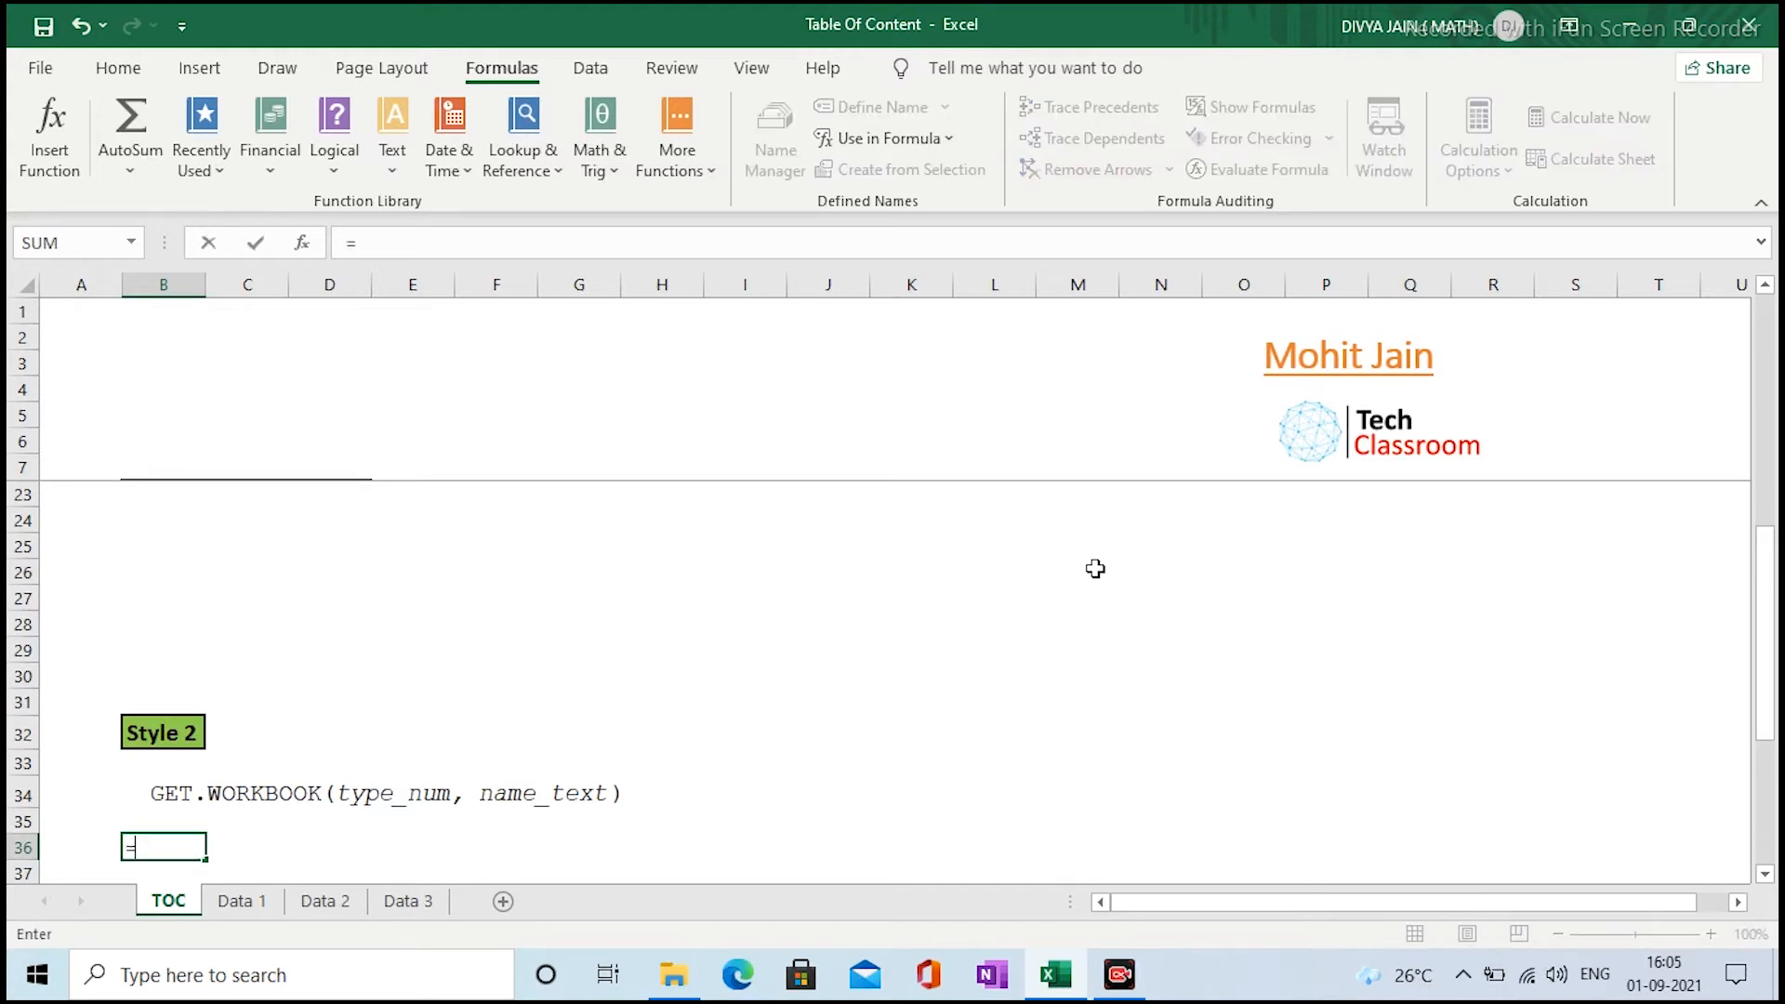
pyautogui.write('WB')
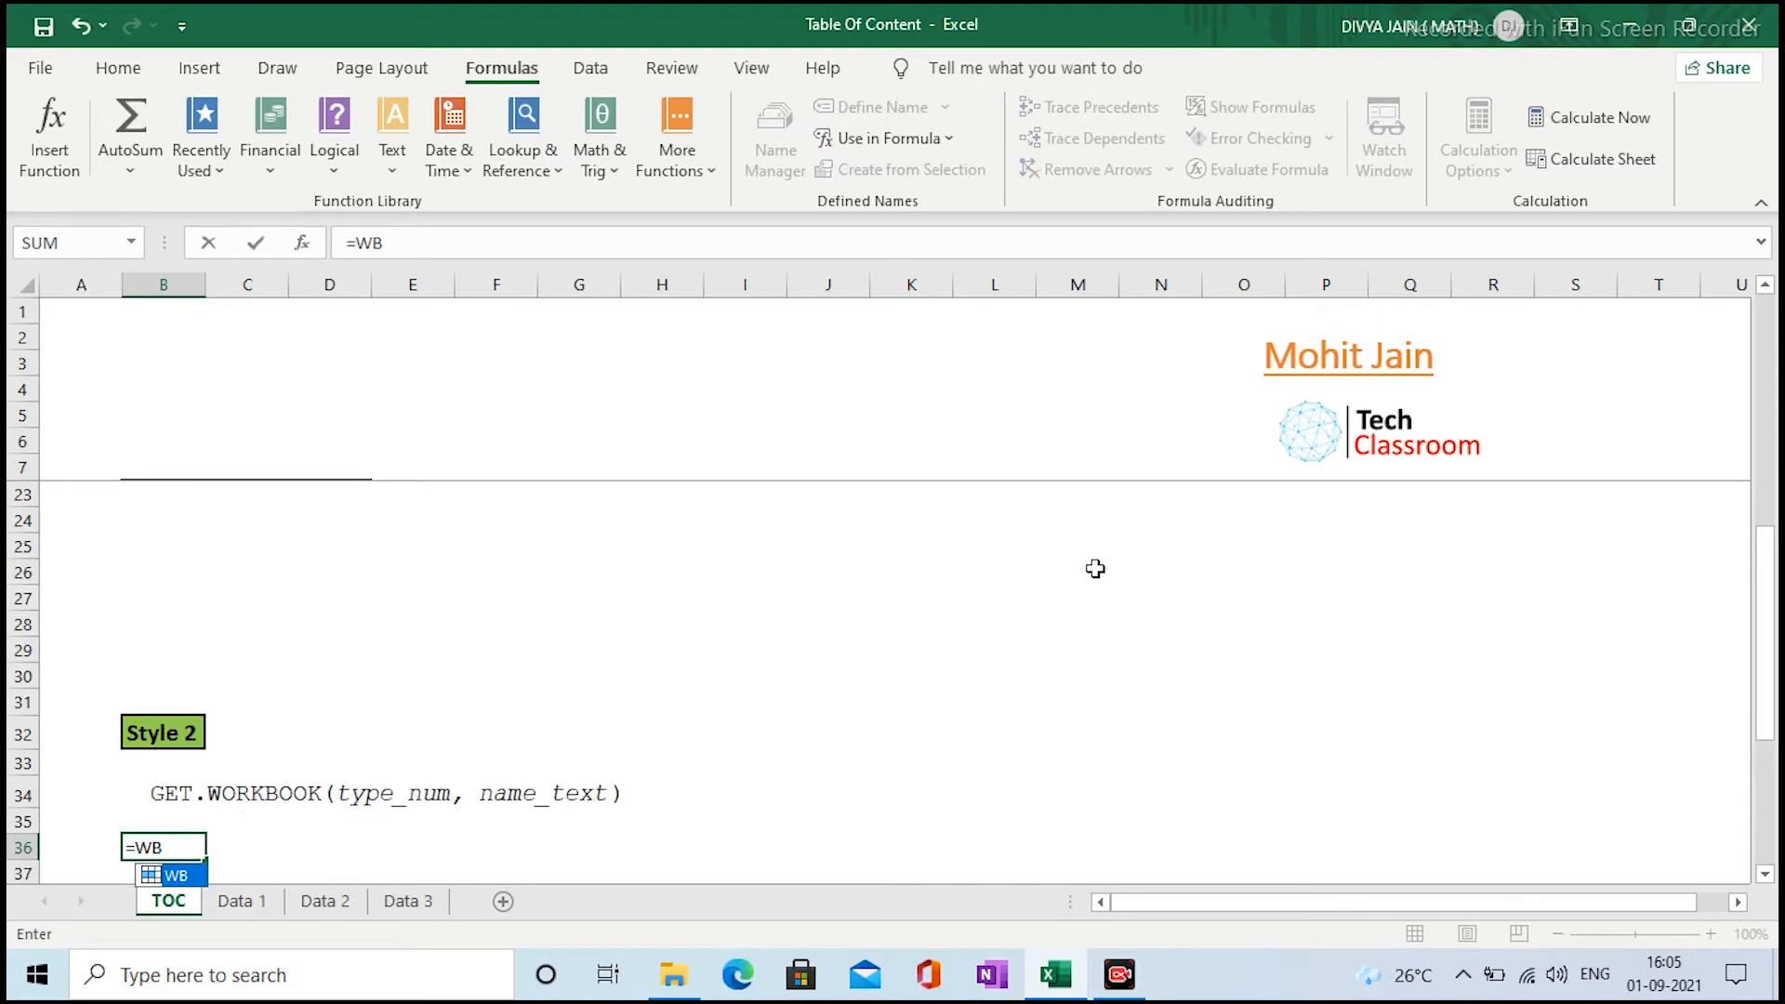
pyautogui.press('Return')
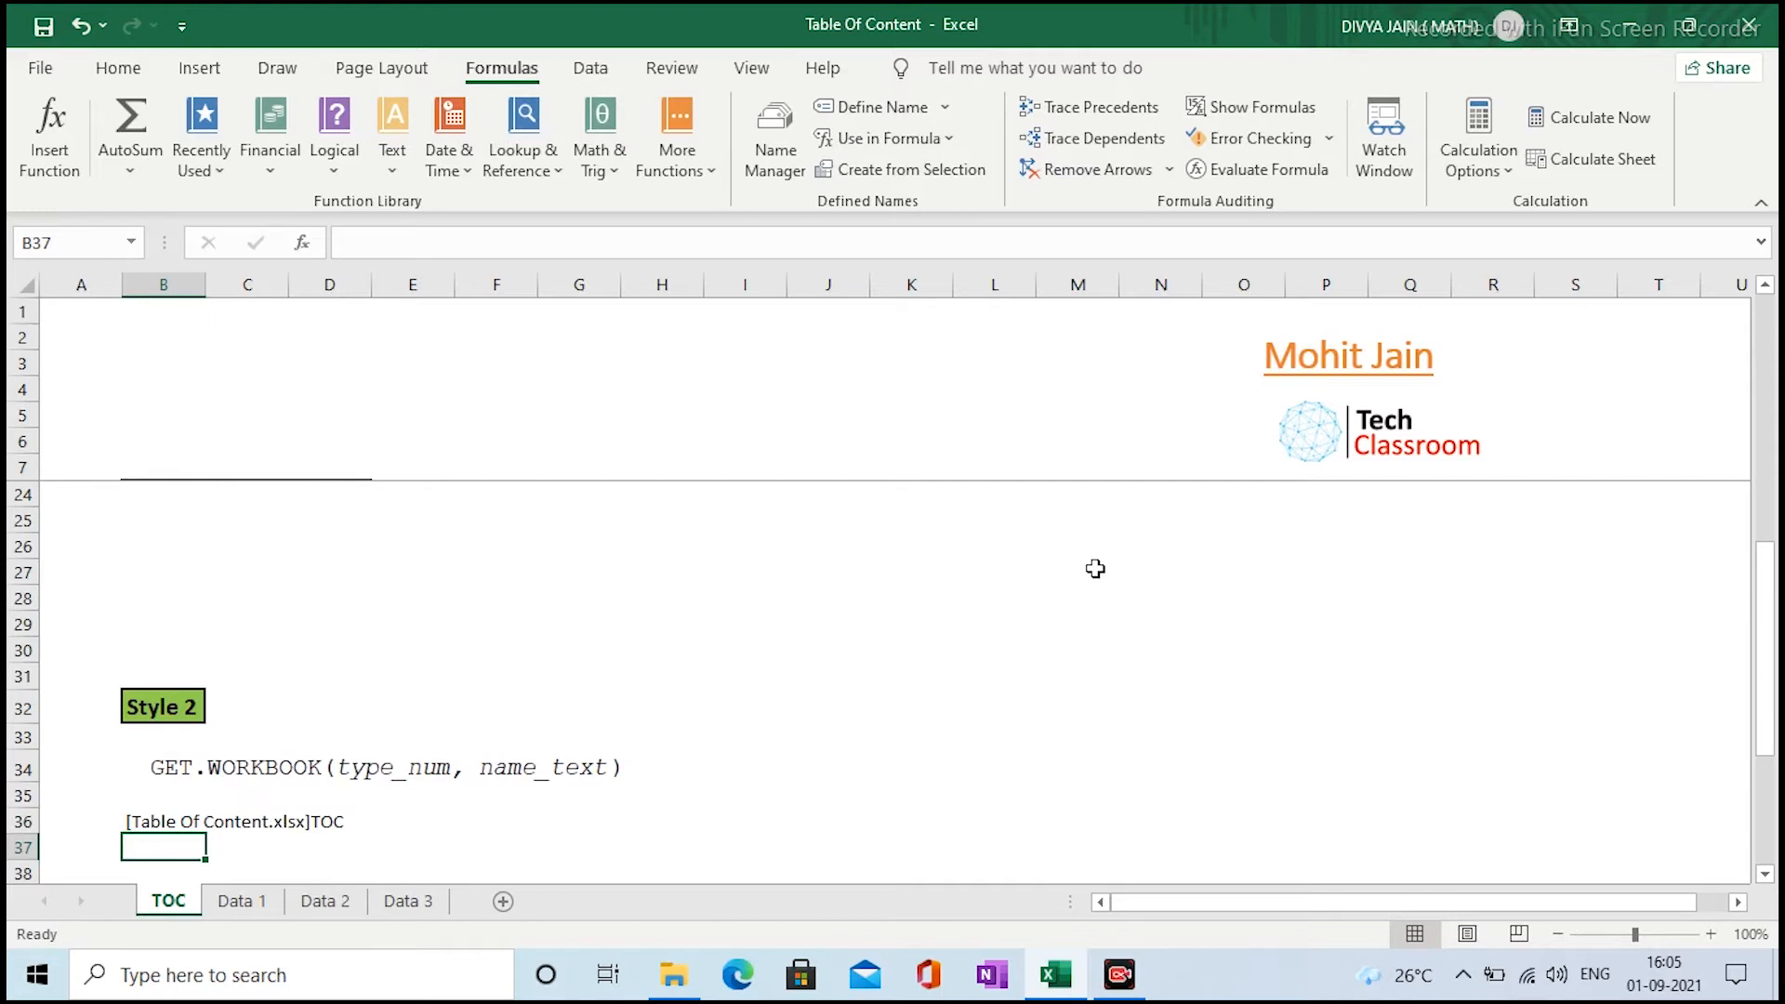
pyautogui.scroll(-1, 1095, 569)
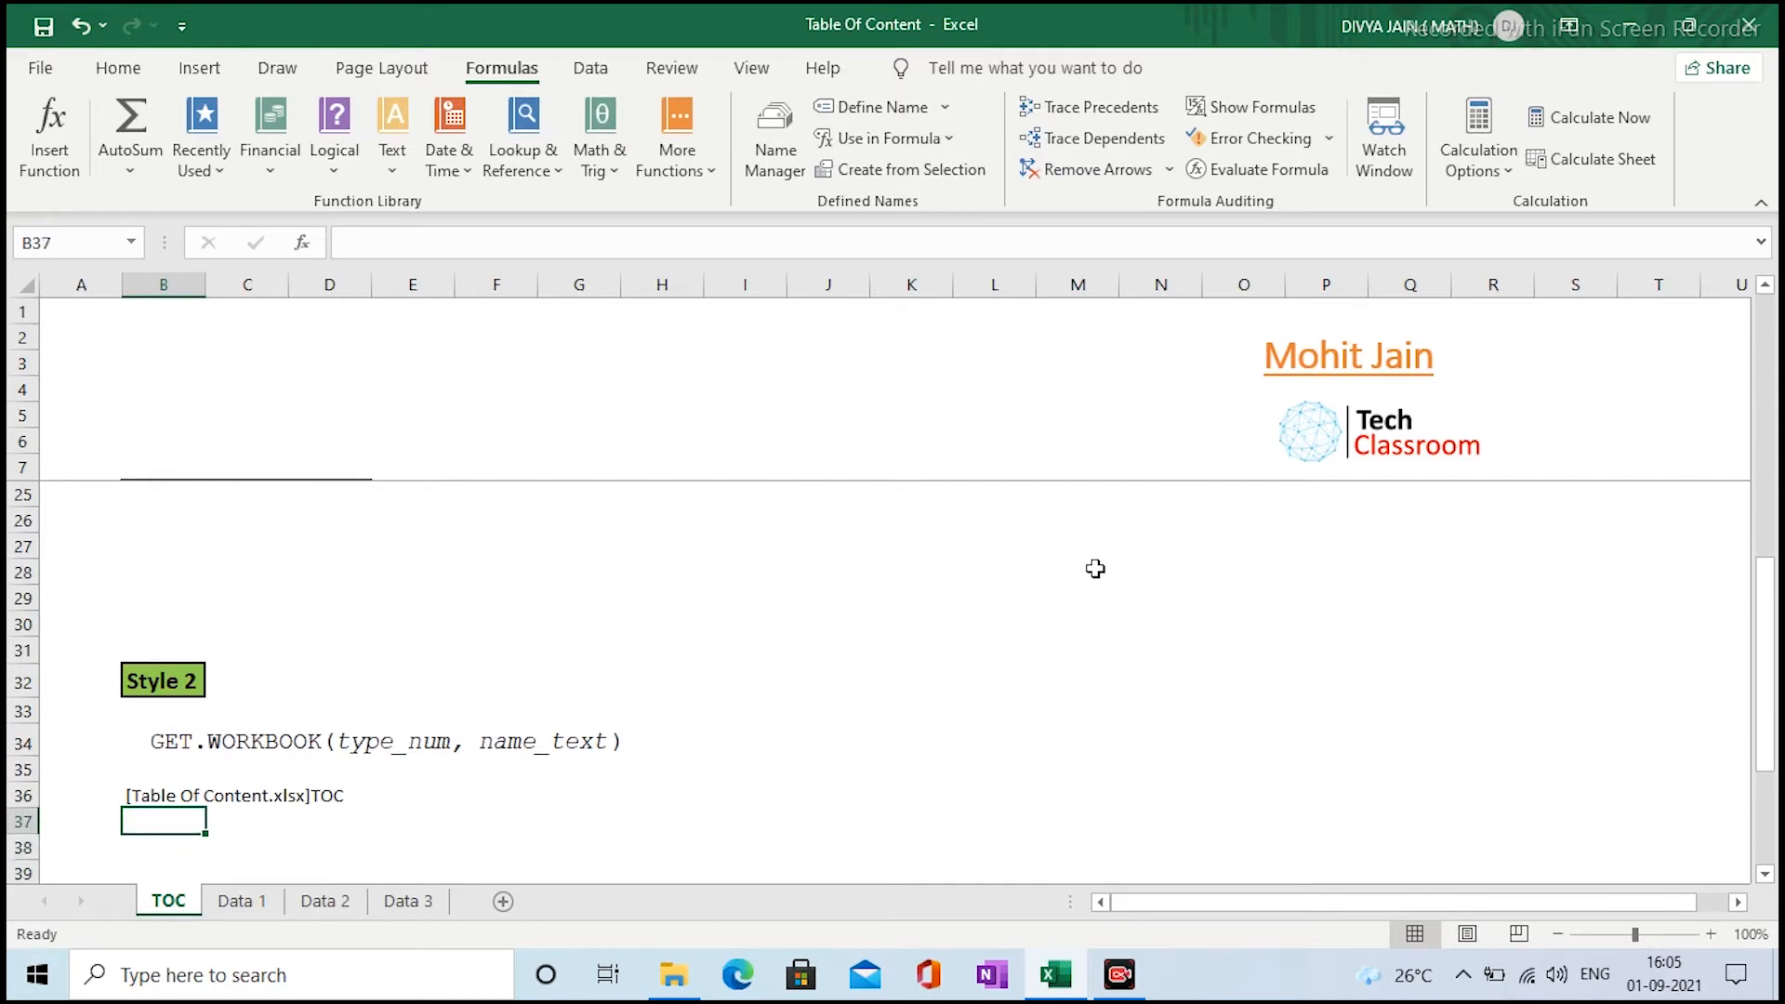
# Begin a REPLACE formula in cell B38 with B36 as the old text and 1 as the start number
pyautogui.press('Up')
pyautogui.press('Down')
pyautogui.press('Down')
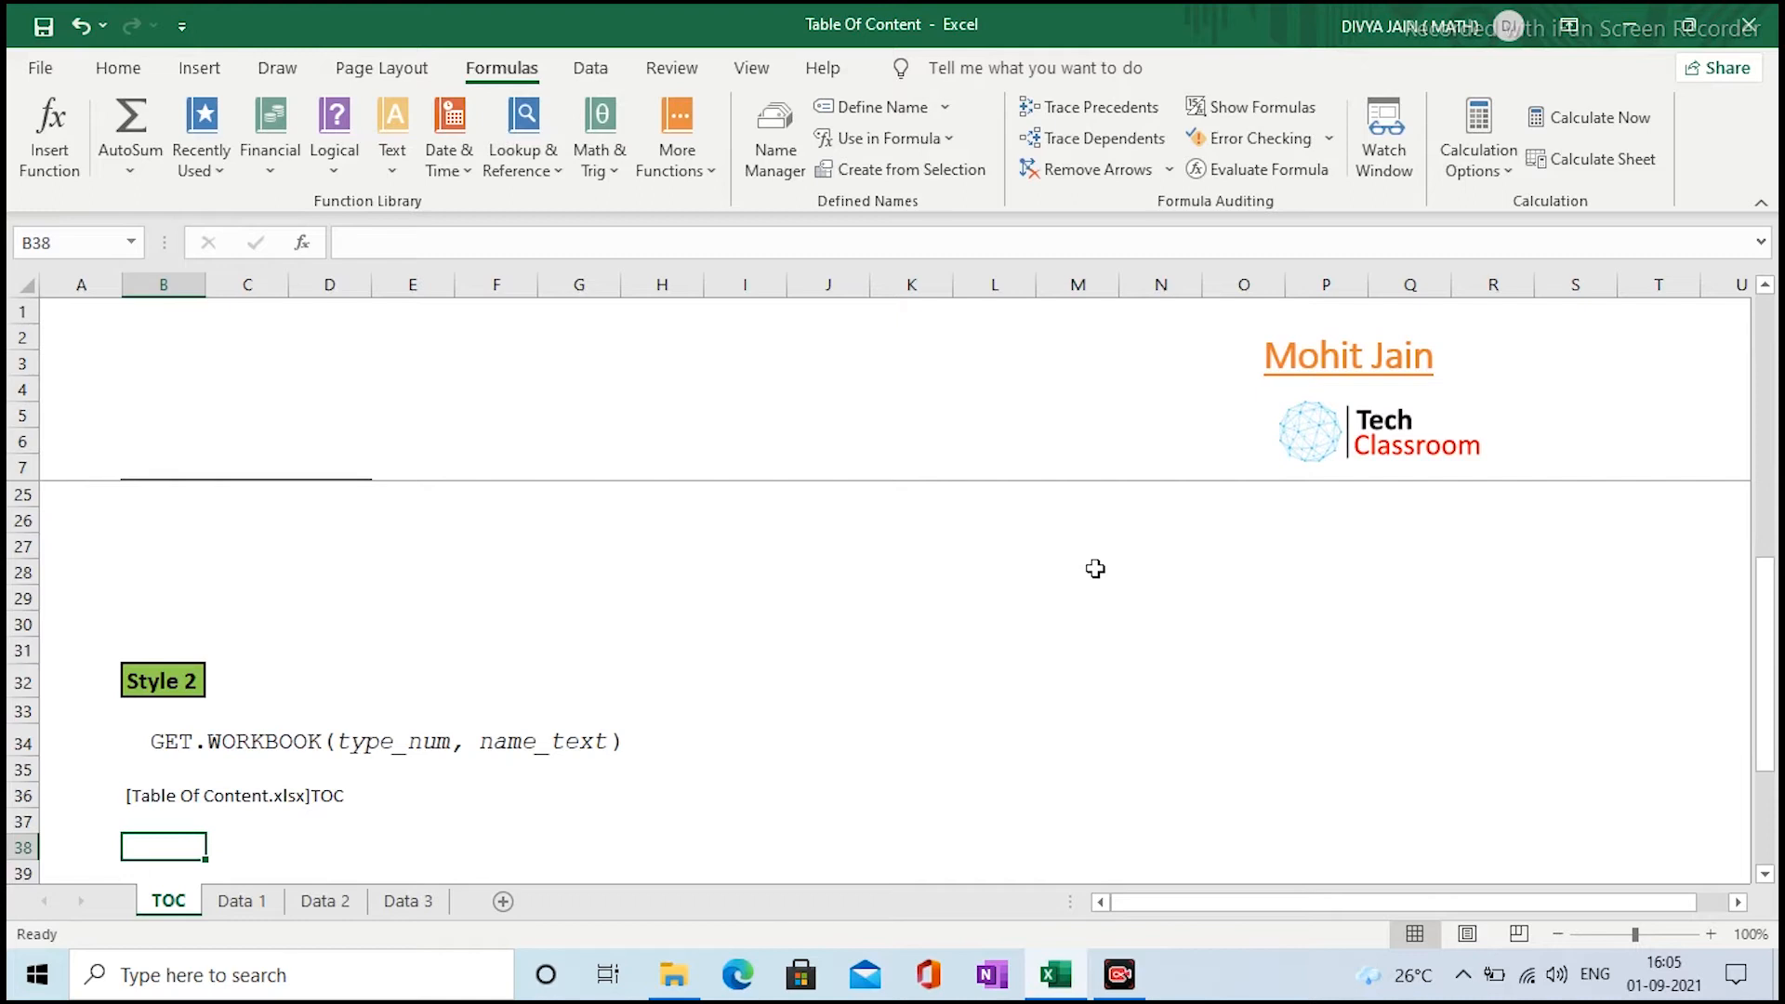
pyautogui.write('=')
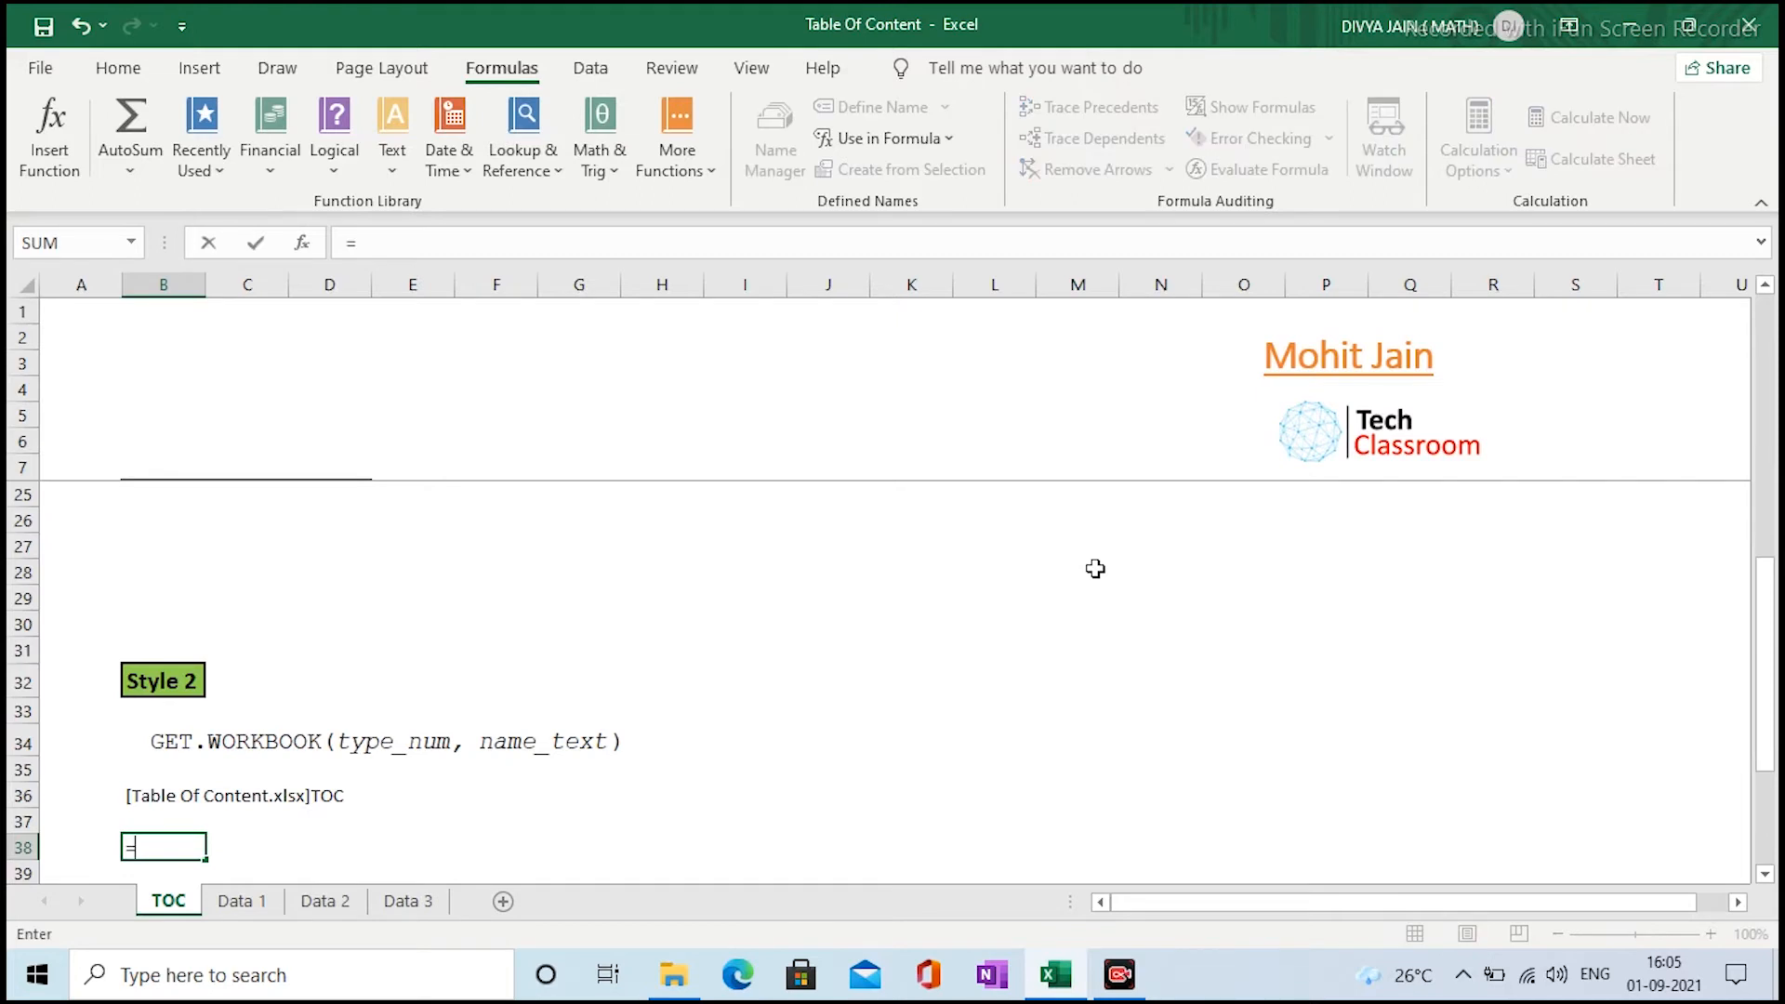
pyautogui.press('Escape')
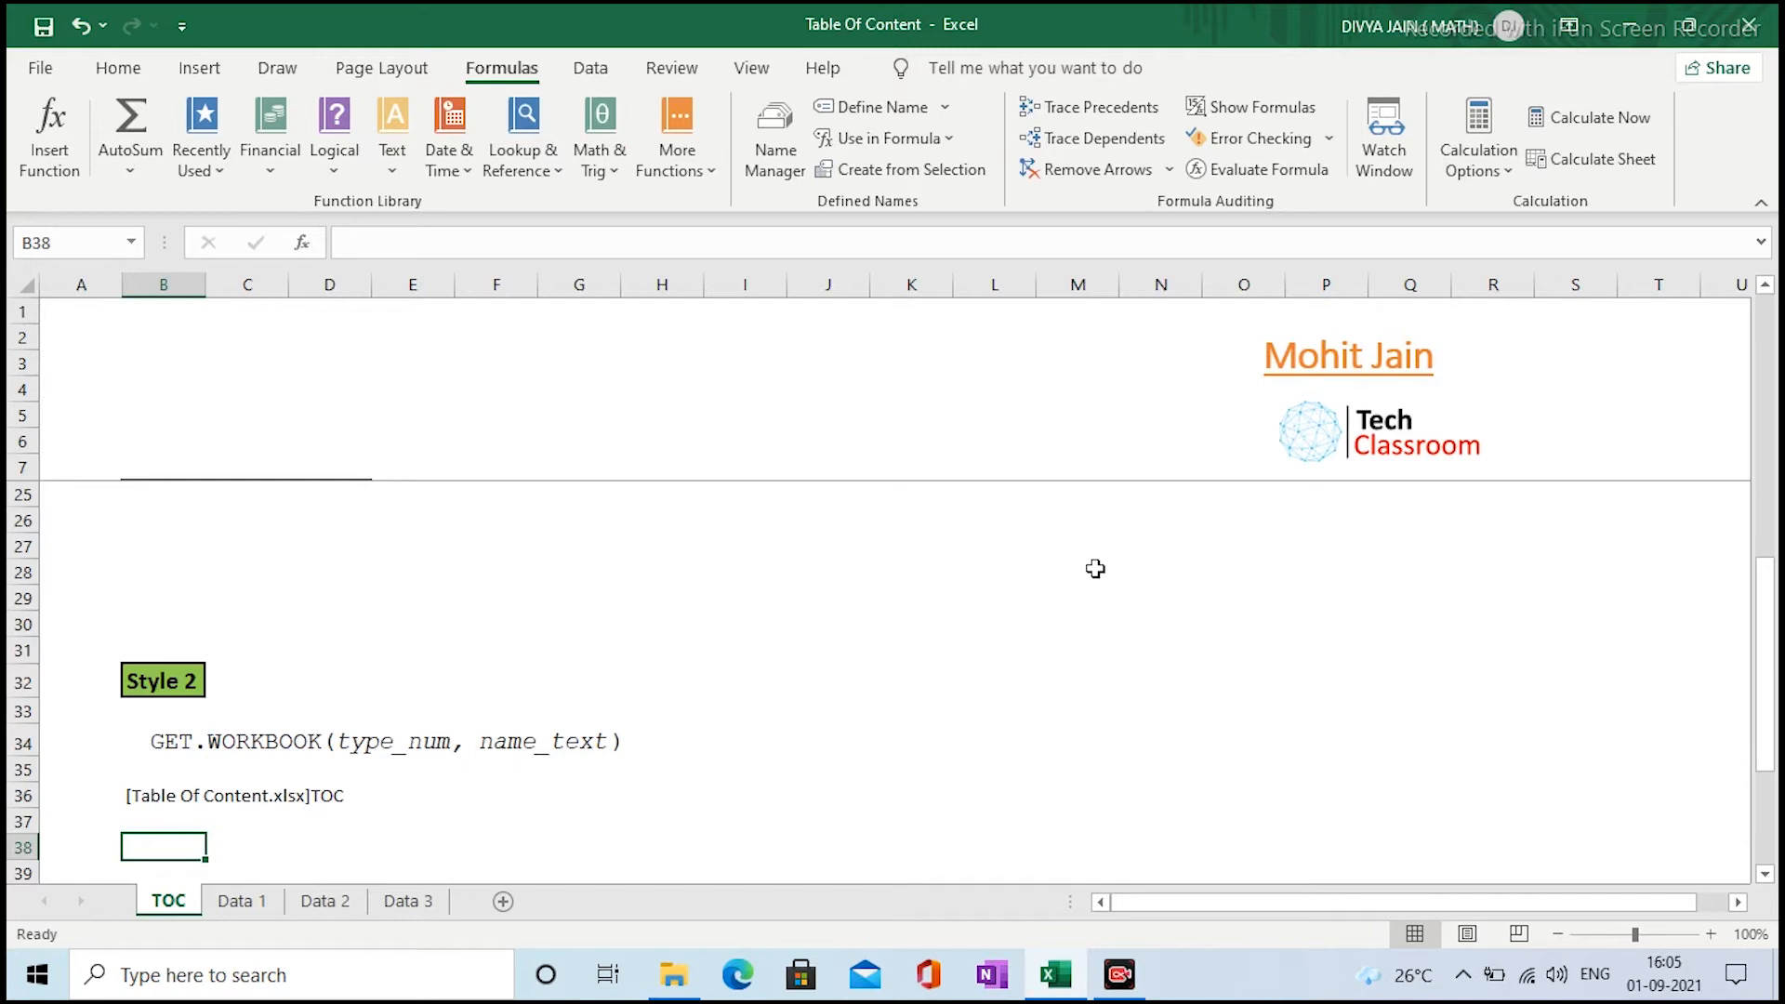
pyautogui.write('=replce')
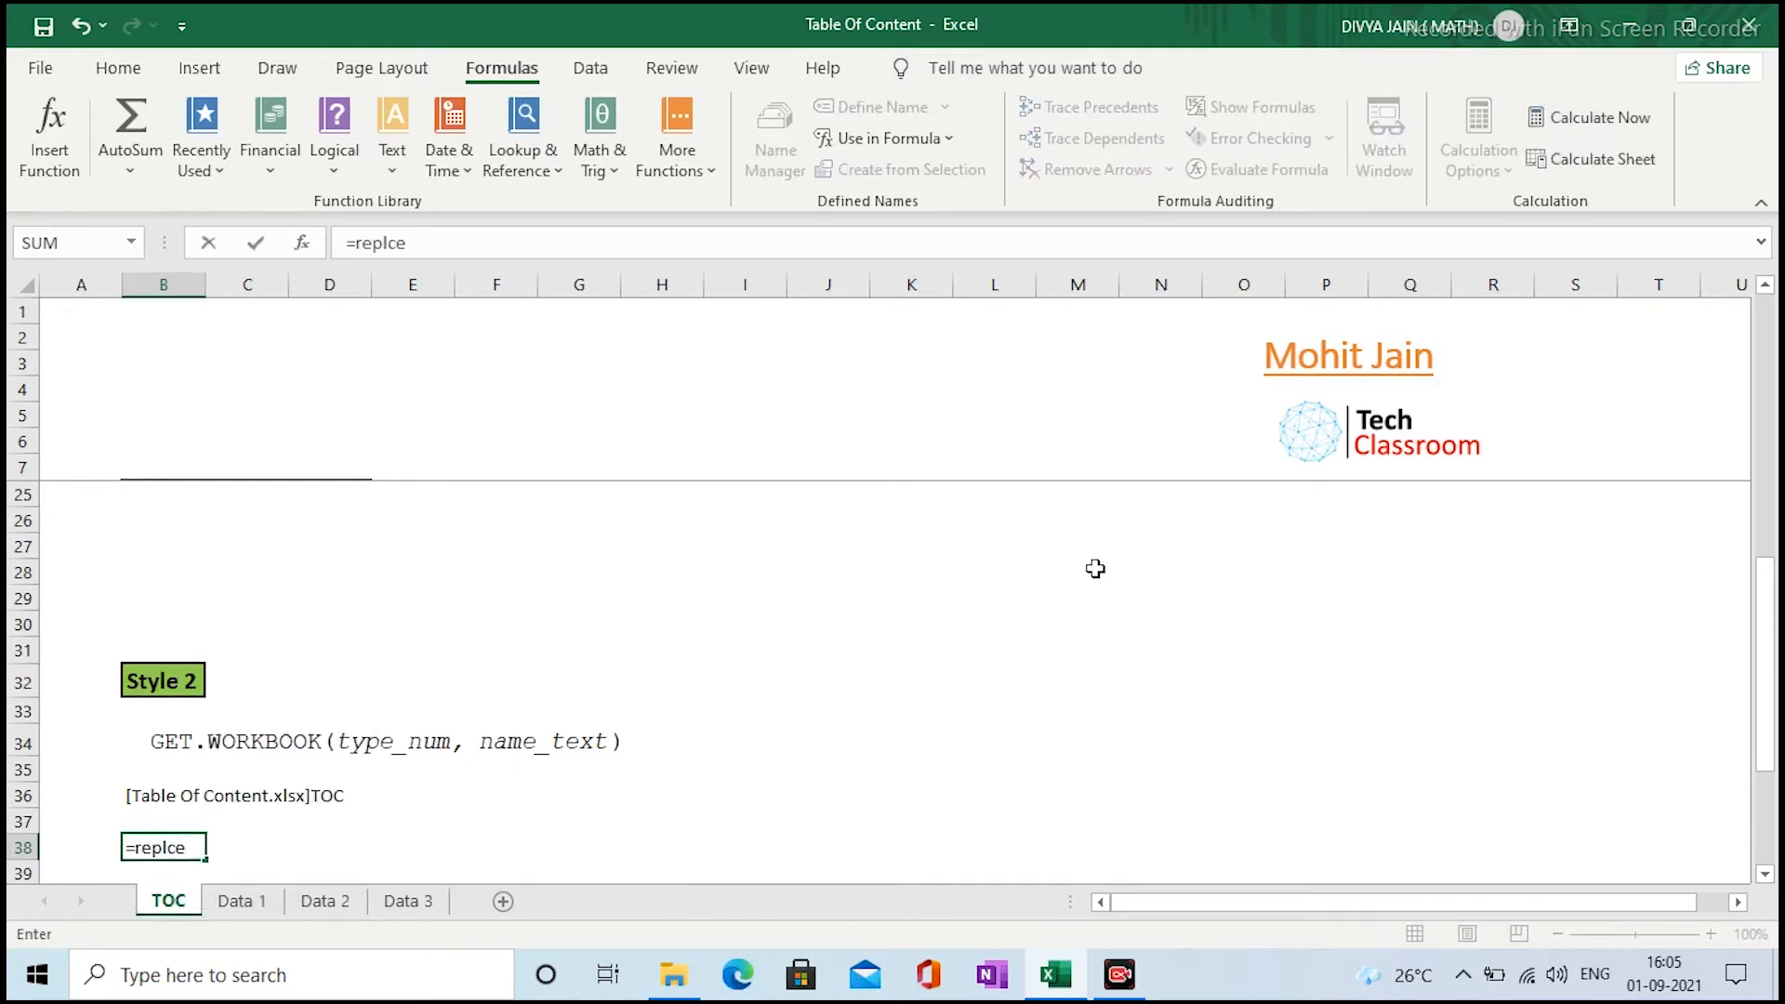
pyautogui.press('BackSpace')
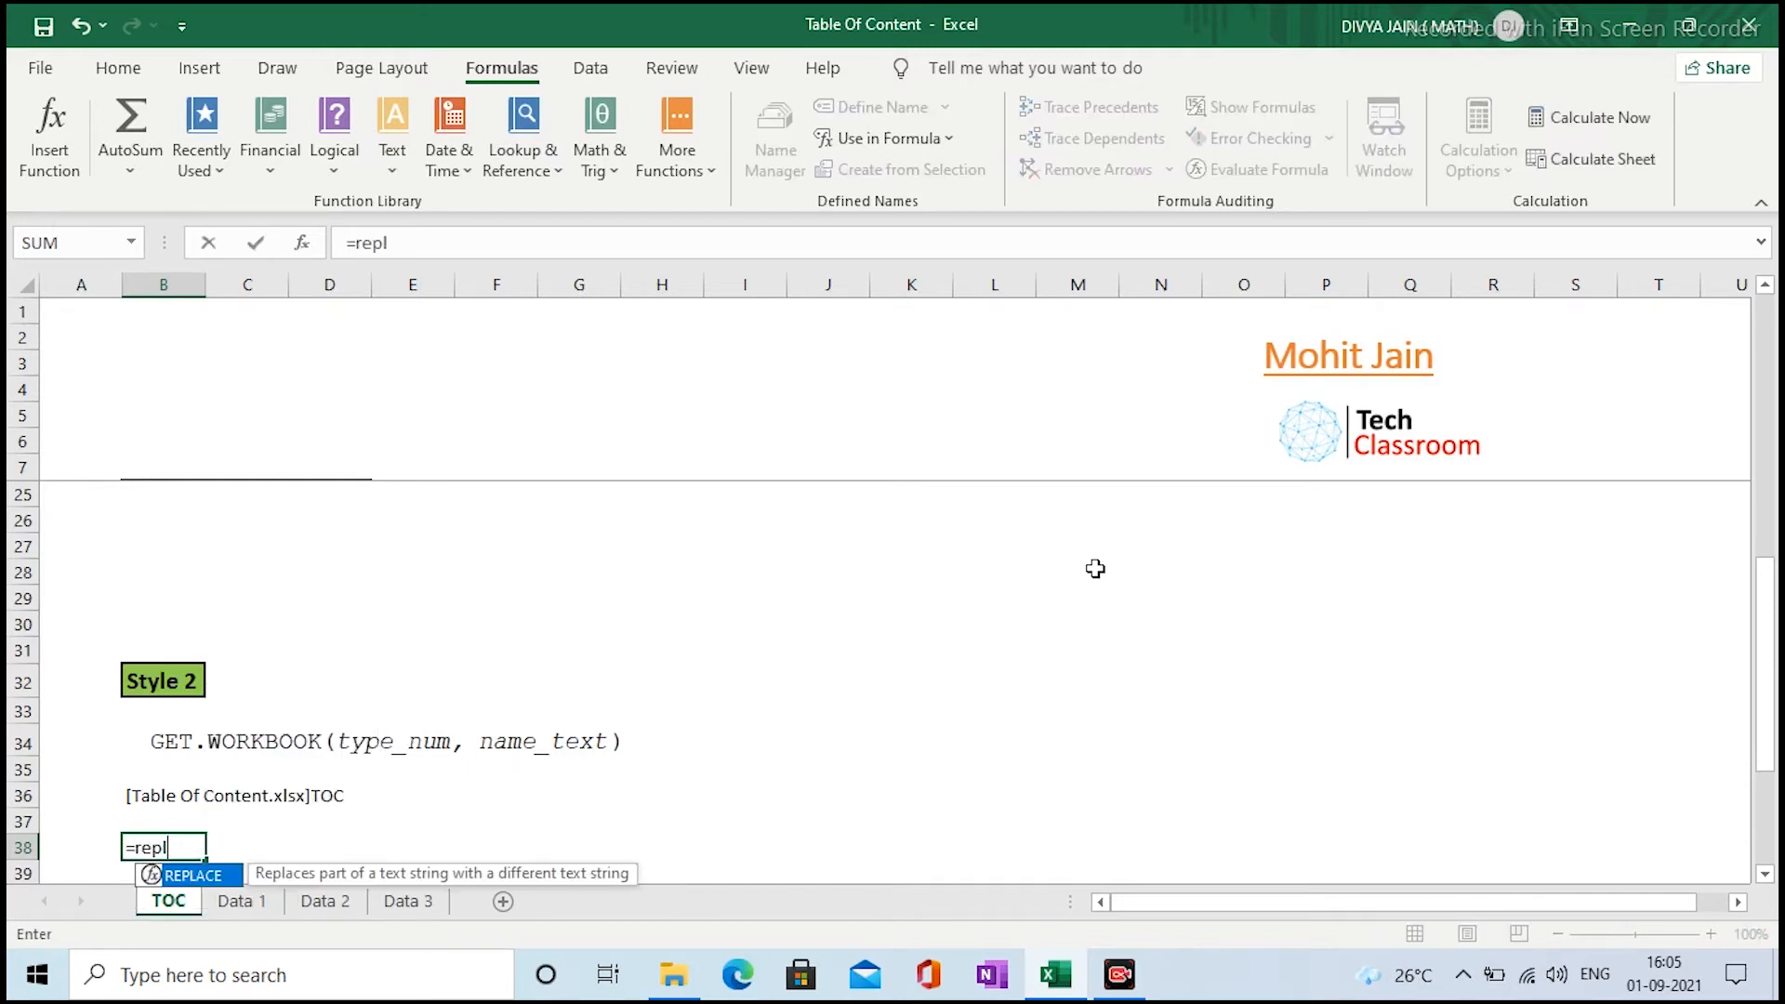
pyautogui.write('ace(')
pyautogui.press('Up')
pyautogui.press('Up')
pyautogui.write(',')
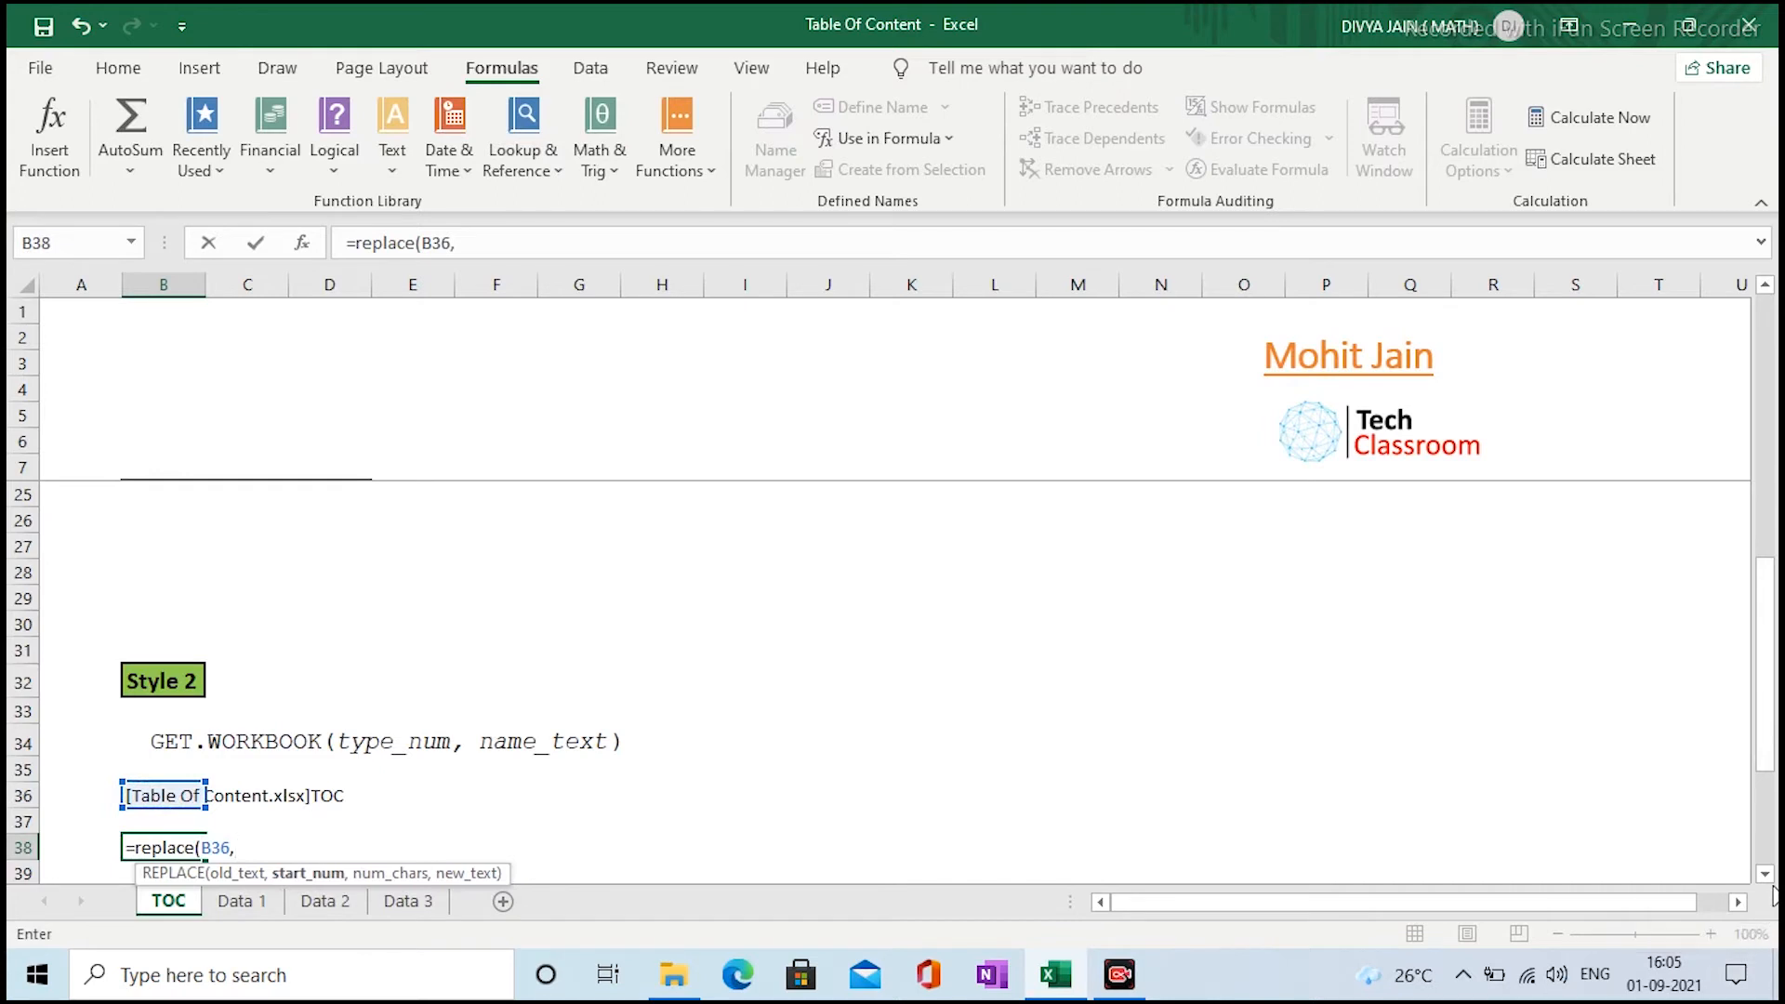
pyautogui.scroll(-4, 1771, 881)
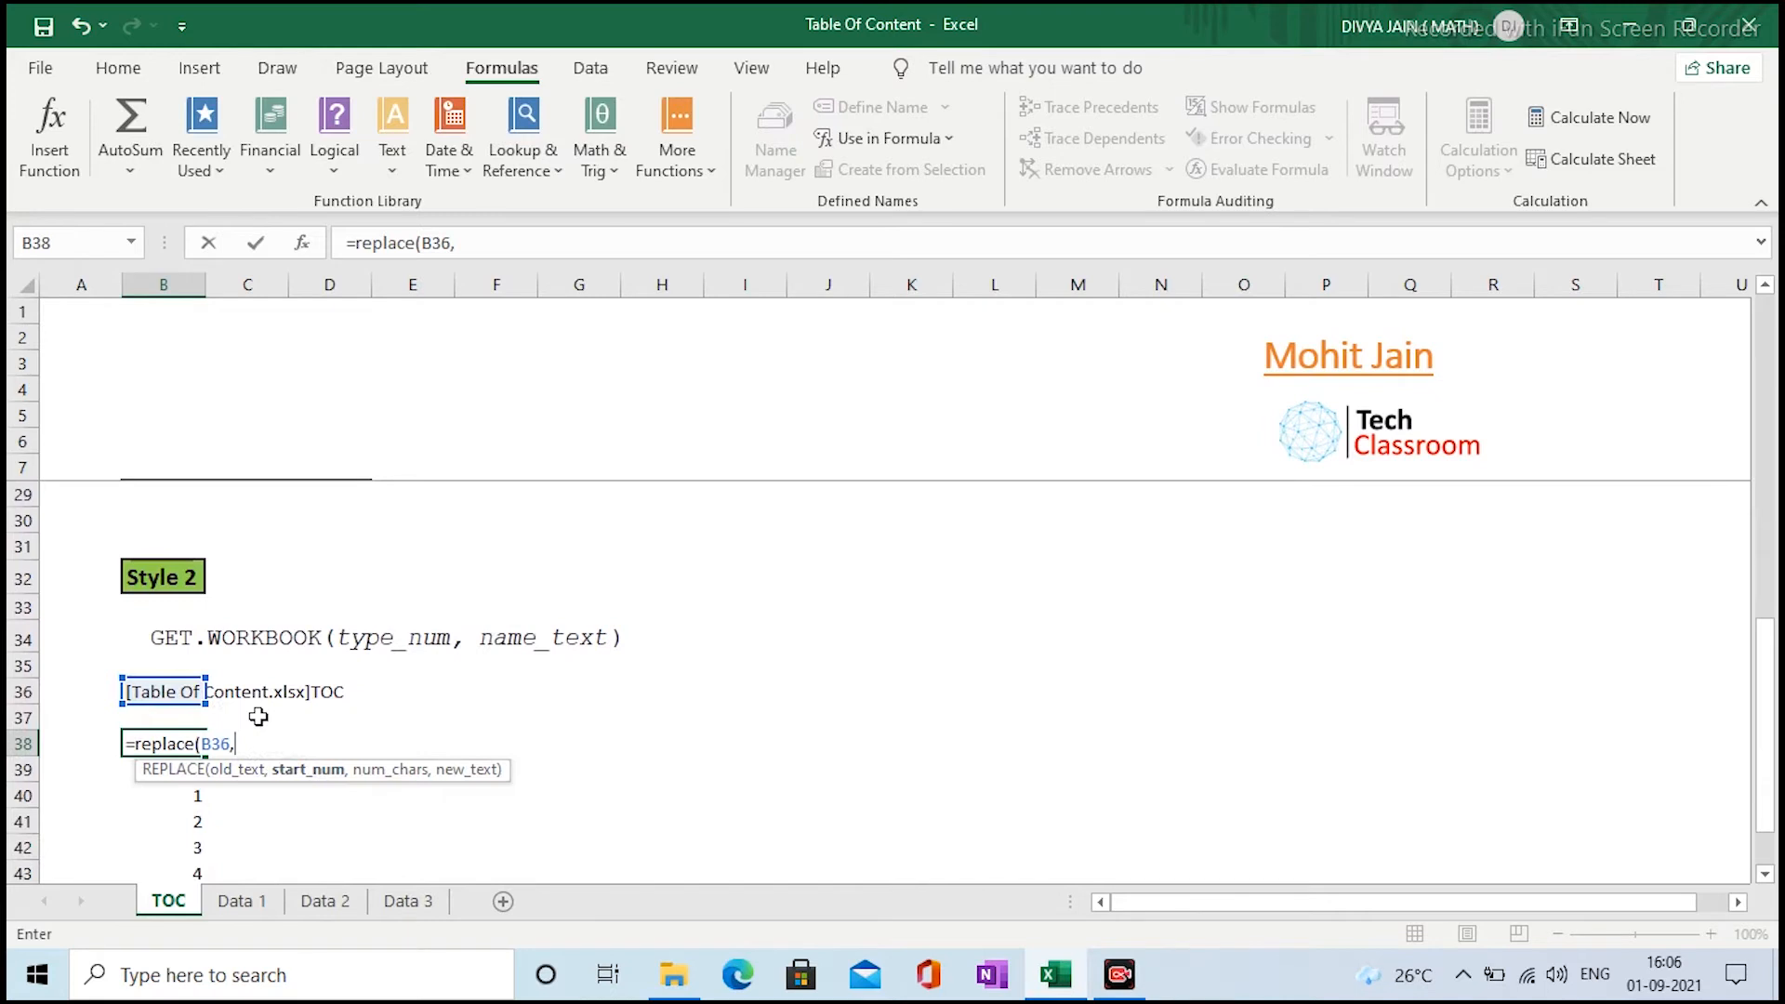
pyautogui.write('1,')
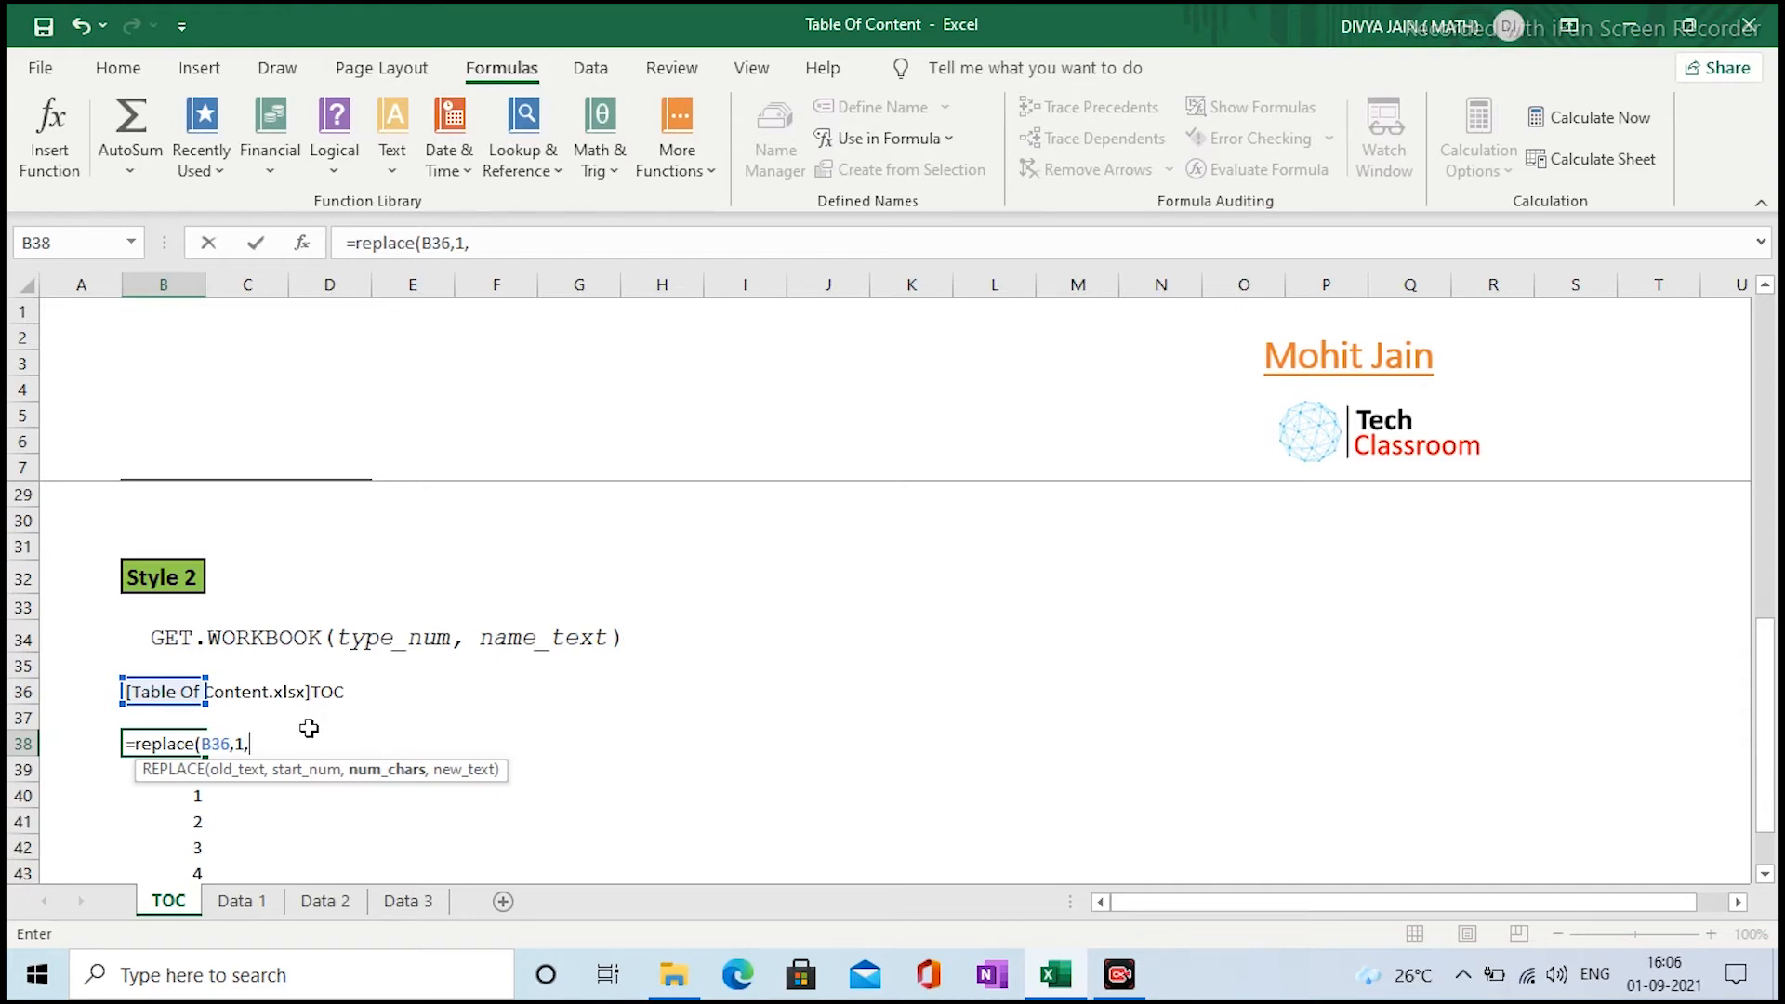
# Complete the B38 formula with FIND("]",B36) as the number of characters and "" as the new text
pyautogui.write('find')
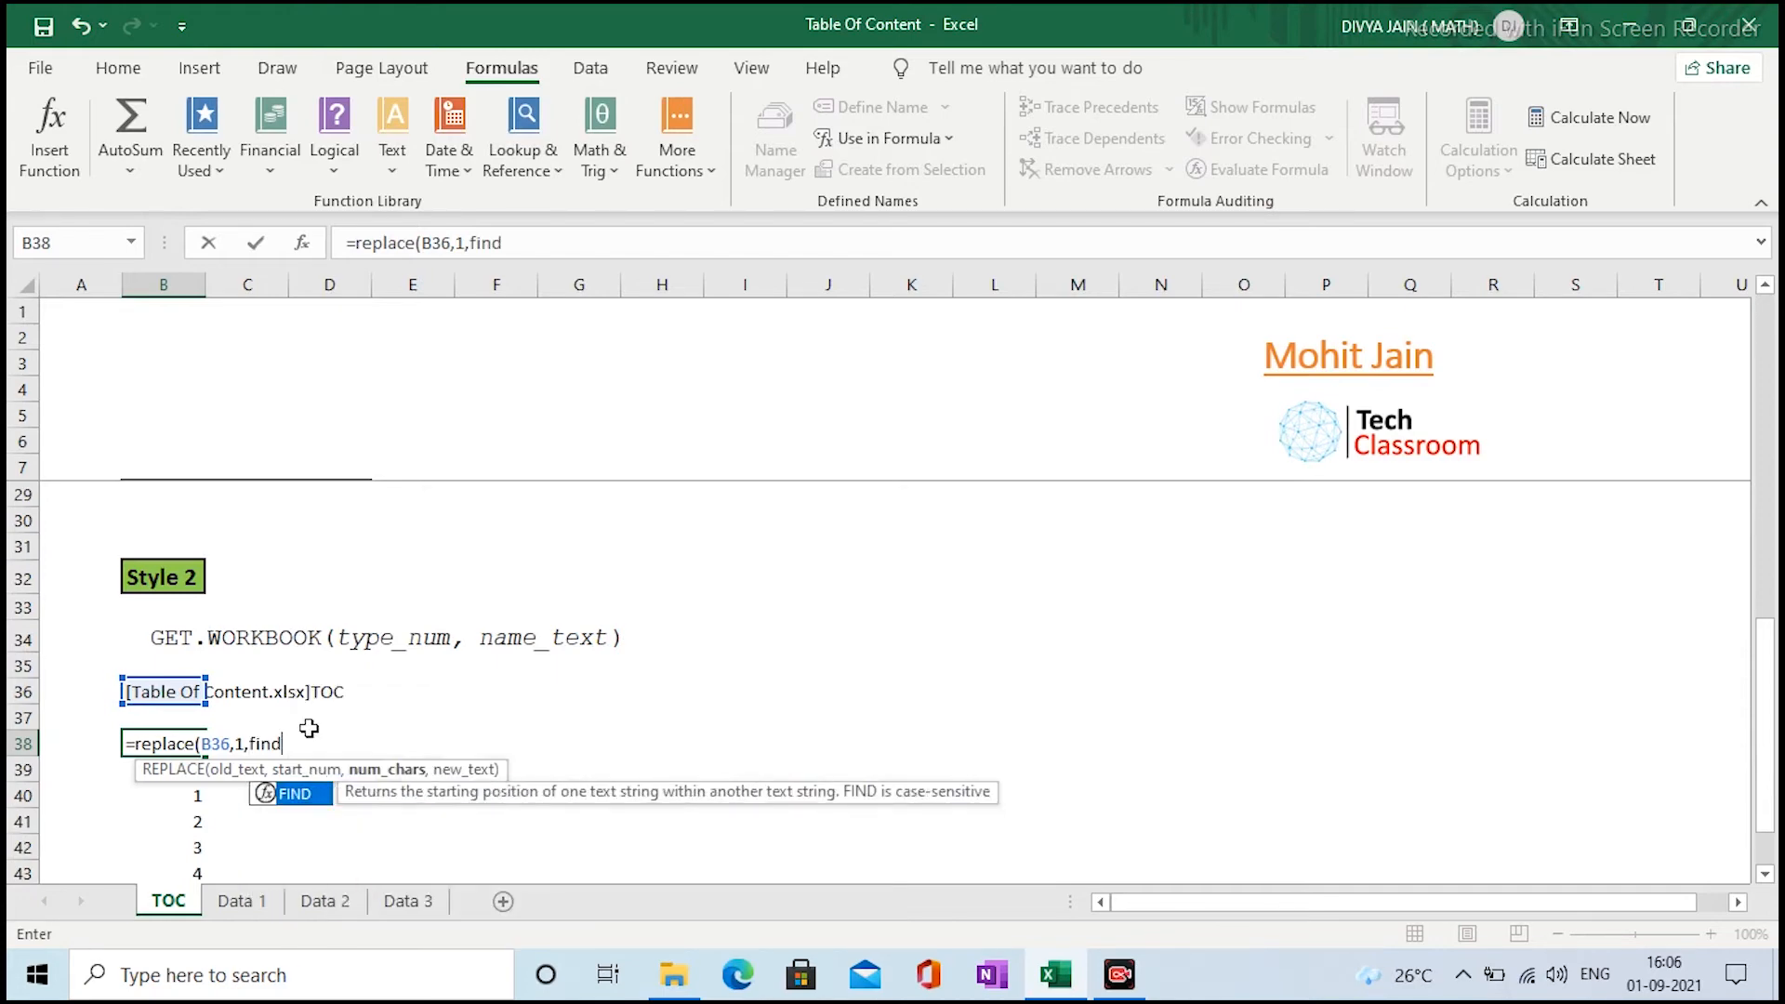
pyautogui.write('(')
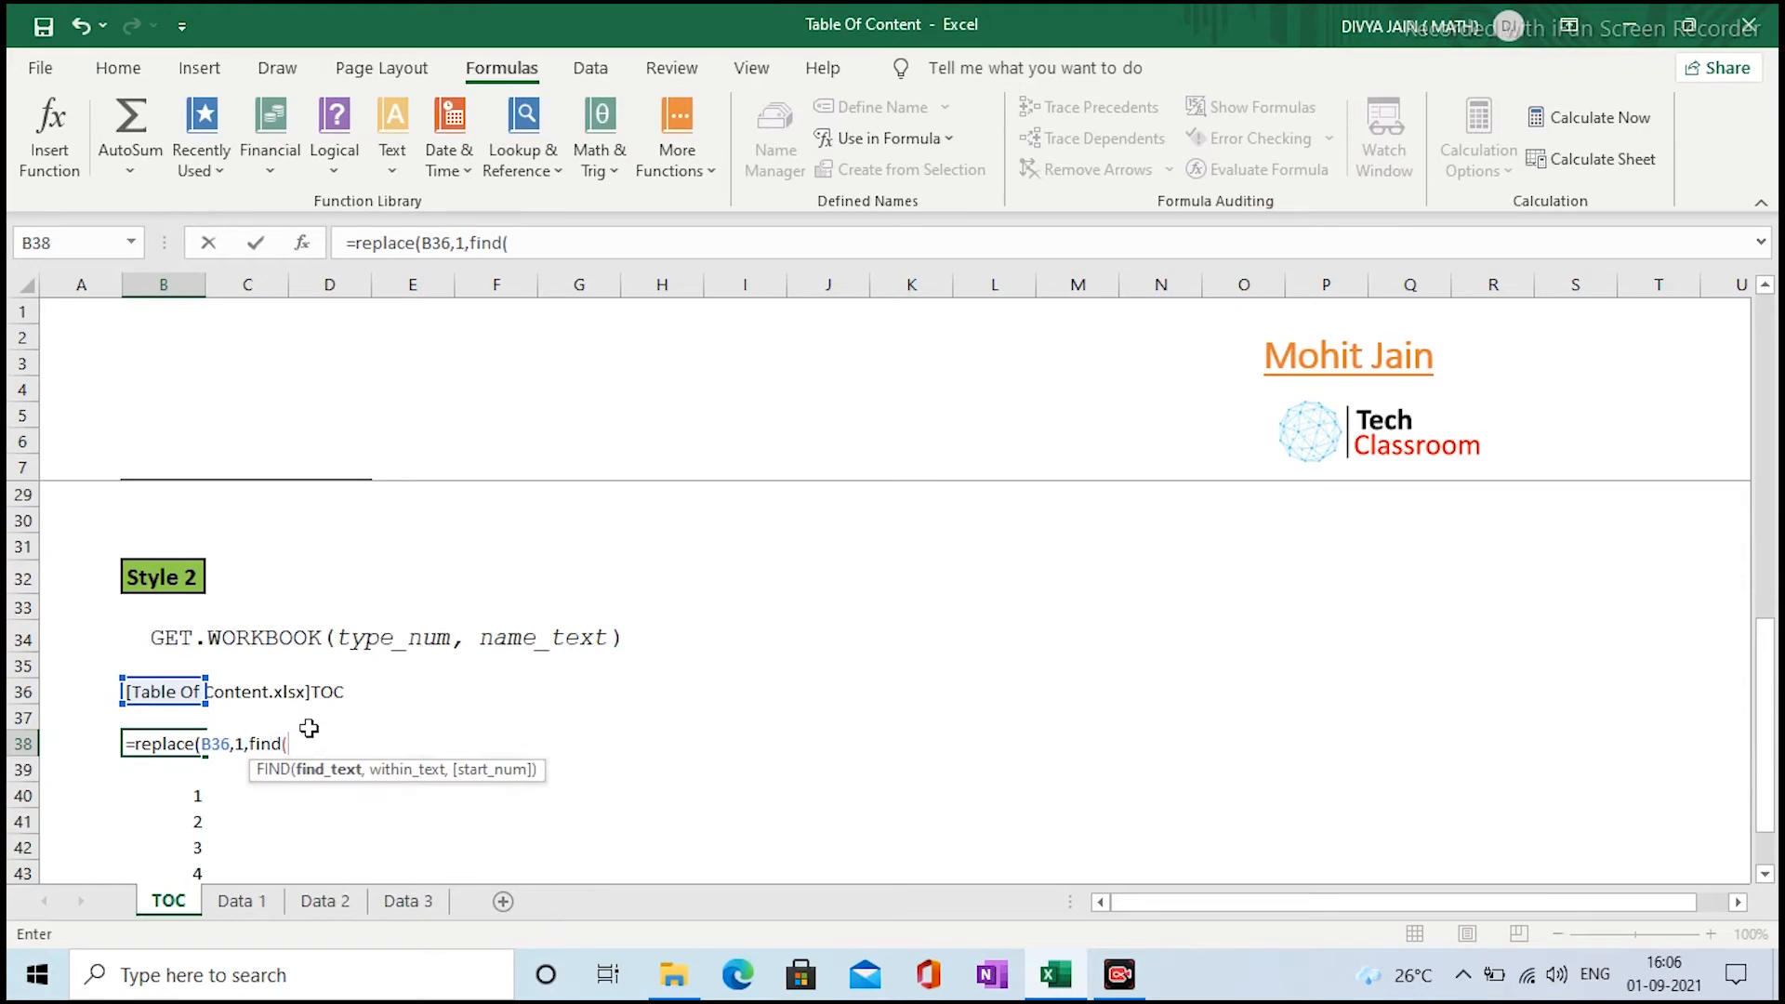
pyautogui.write('"')
pyautogui.write('}')
pyautogui.write("'")
pyautogui.press('BackSpace')
pyautogui.write('"')
pyautogui.write(',')
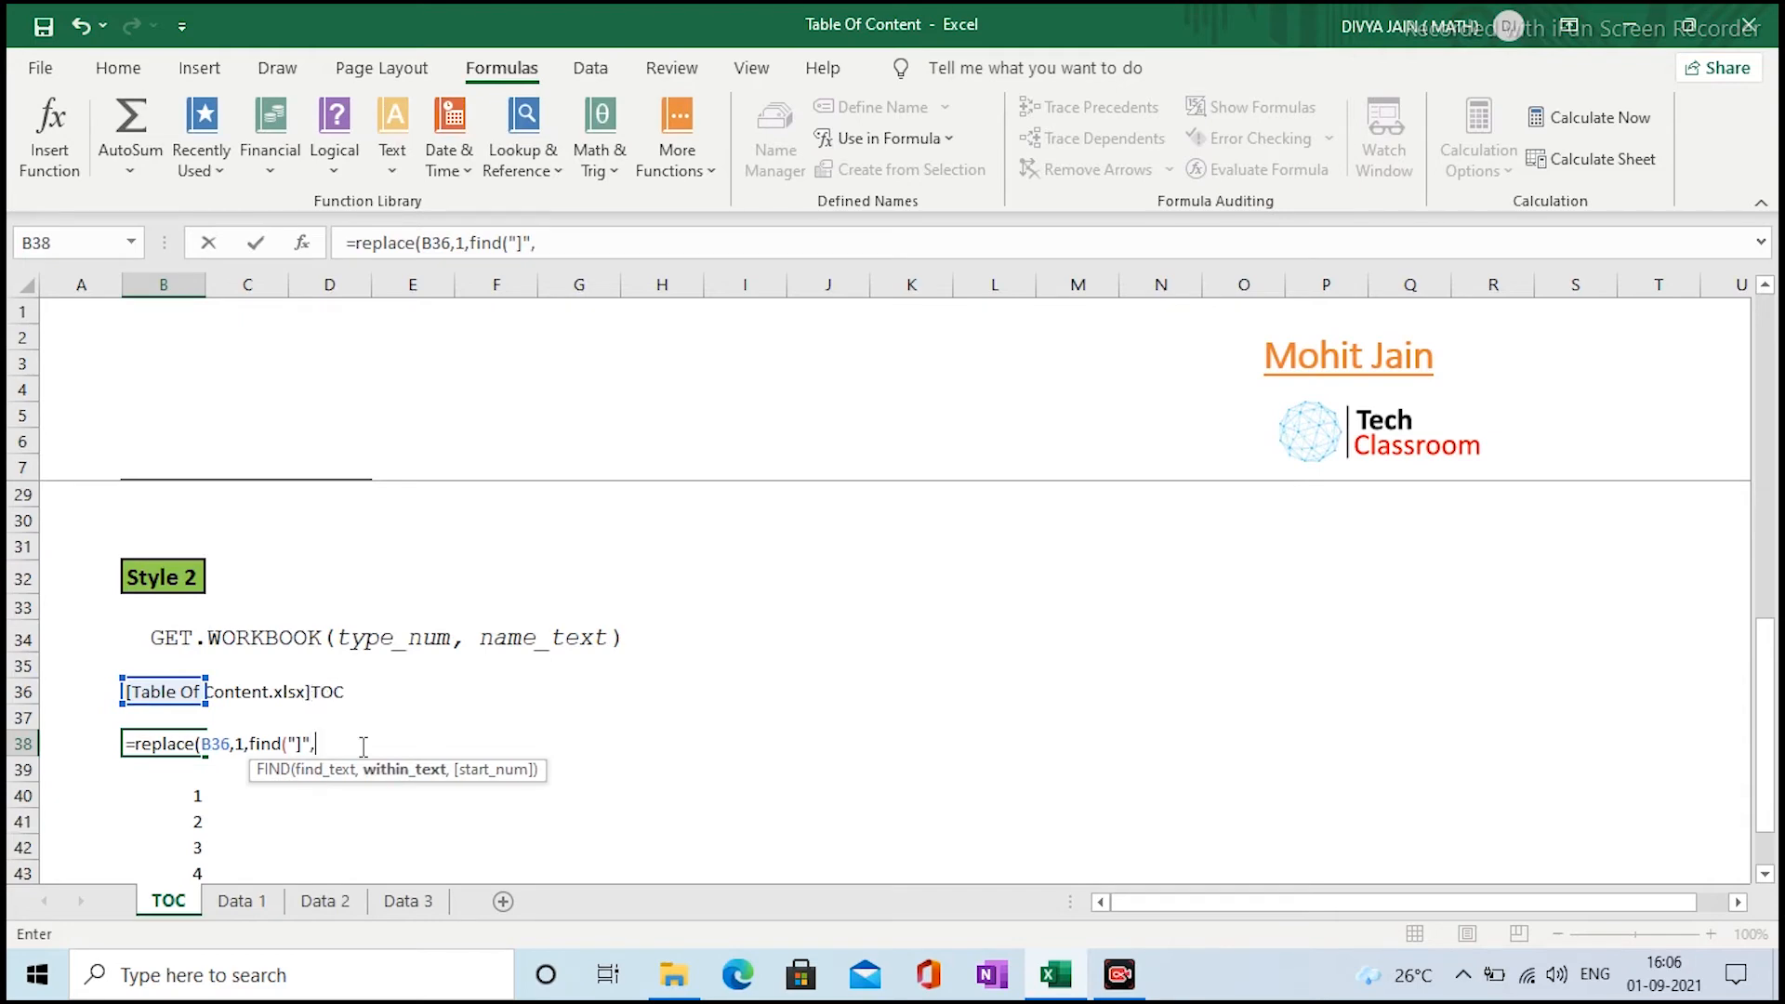
pyautogui.click(154, 689)
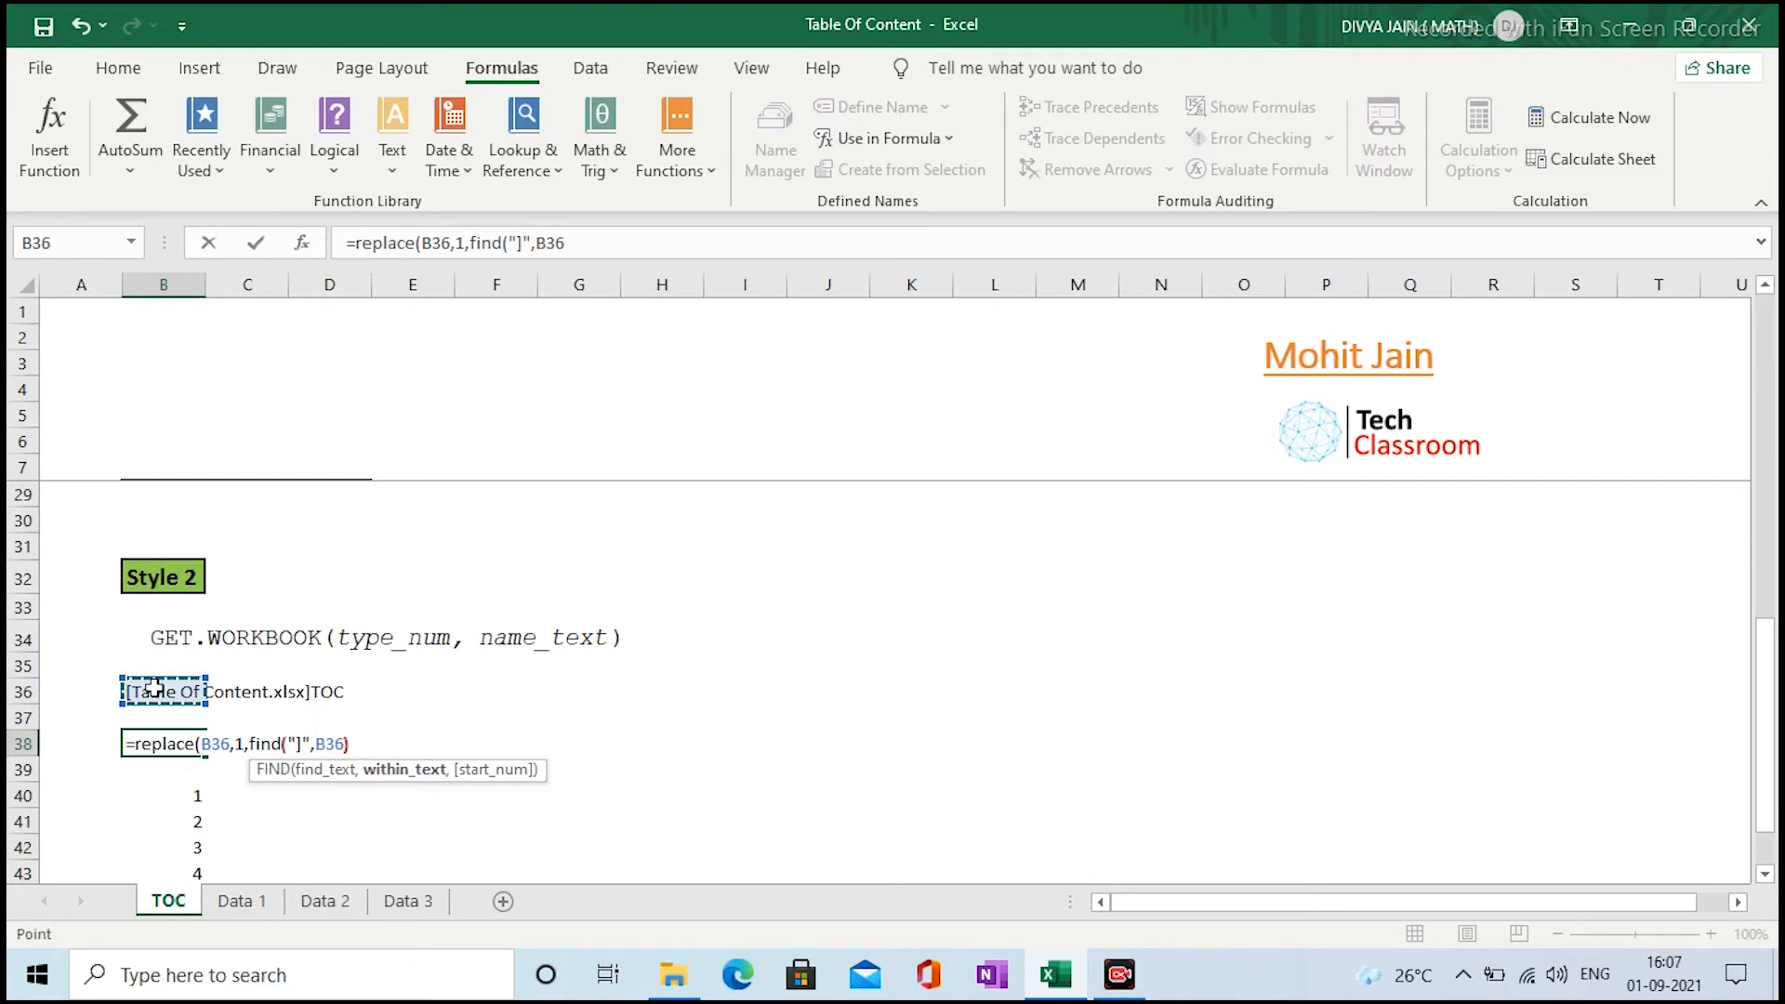
pyautogui.write('),')
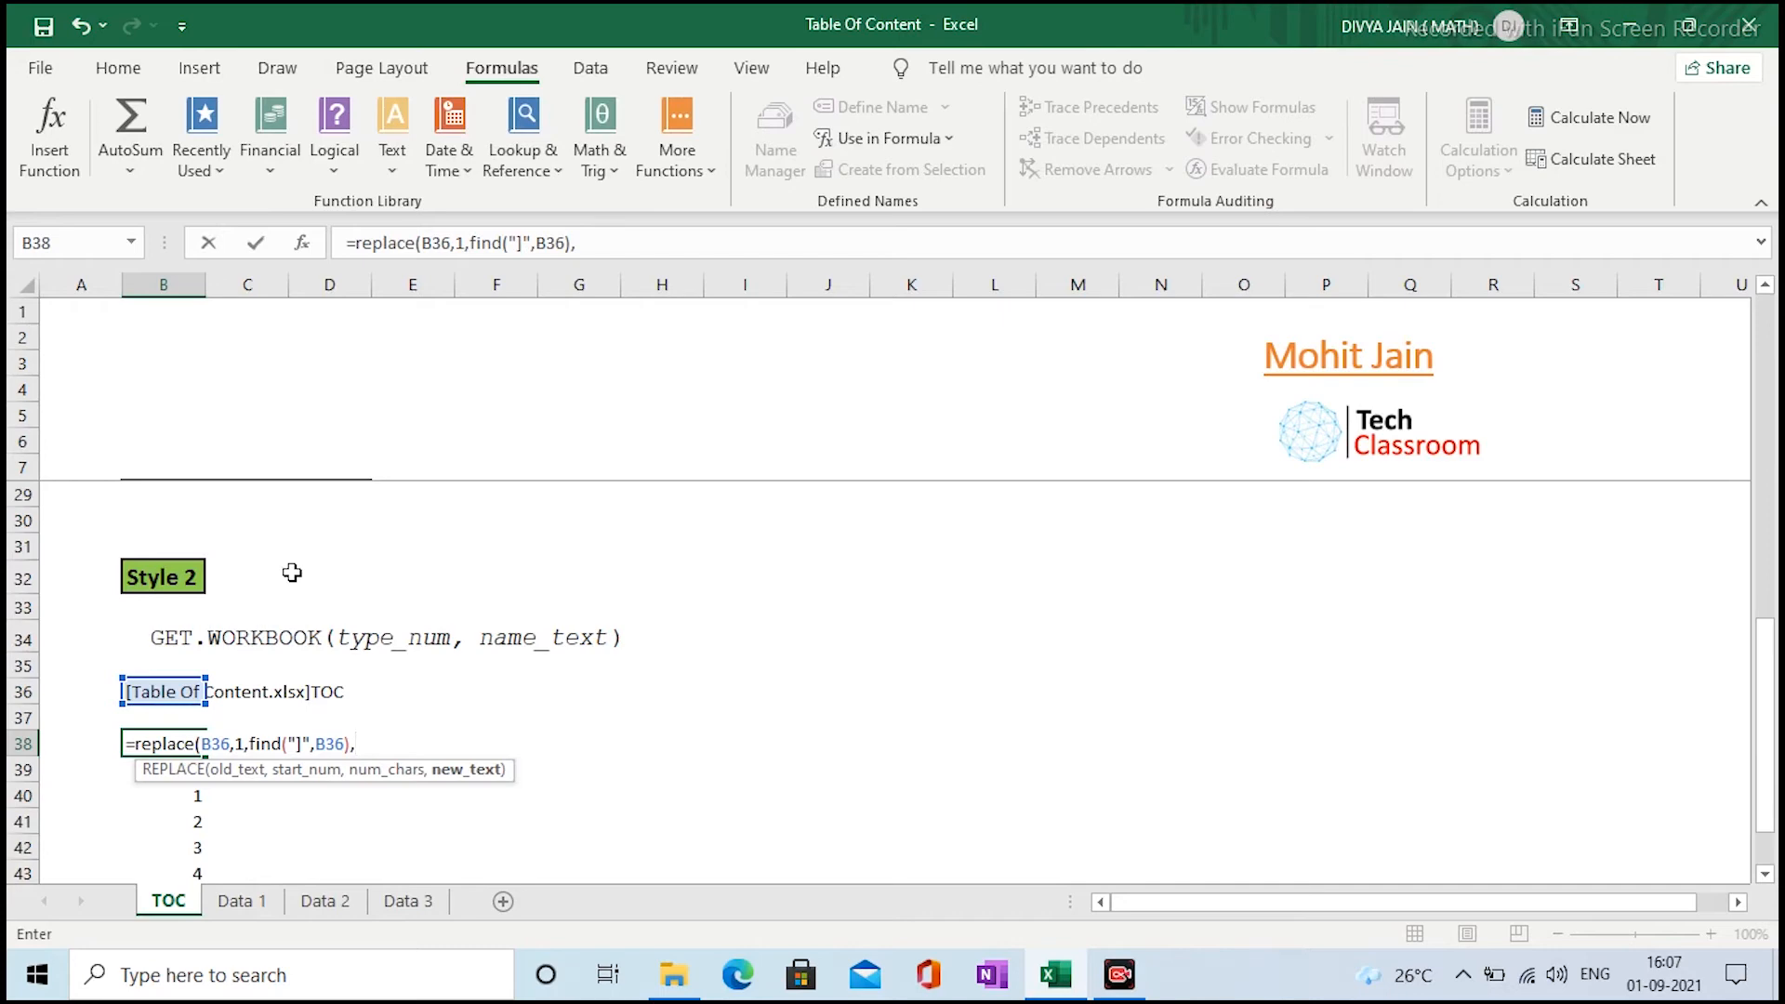
pyautogui.write('""')
pyautogui.write(')')
pyautogui.press('Return')
pyautogui.press('Up')
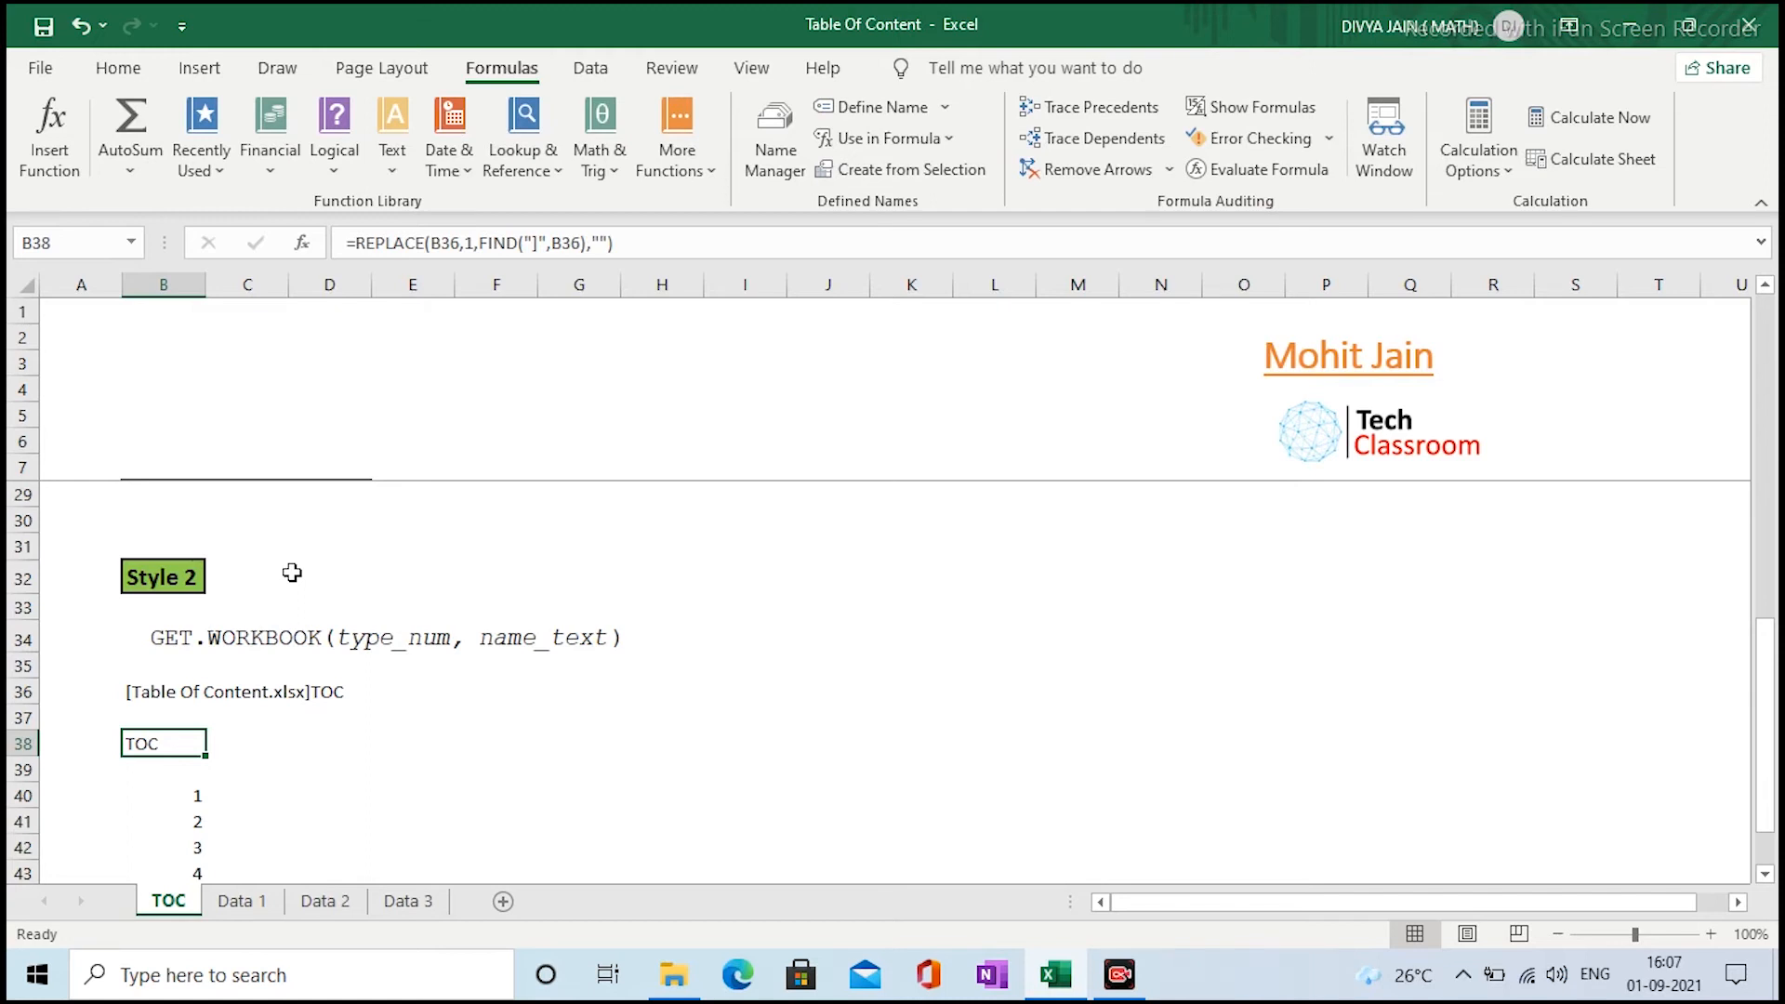
pyautogui.press('Up')
pyautogui.press('Up')
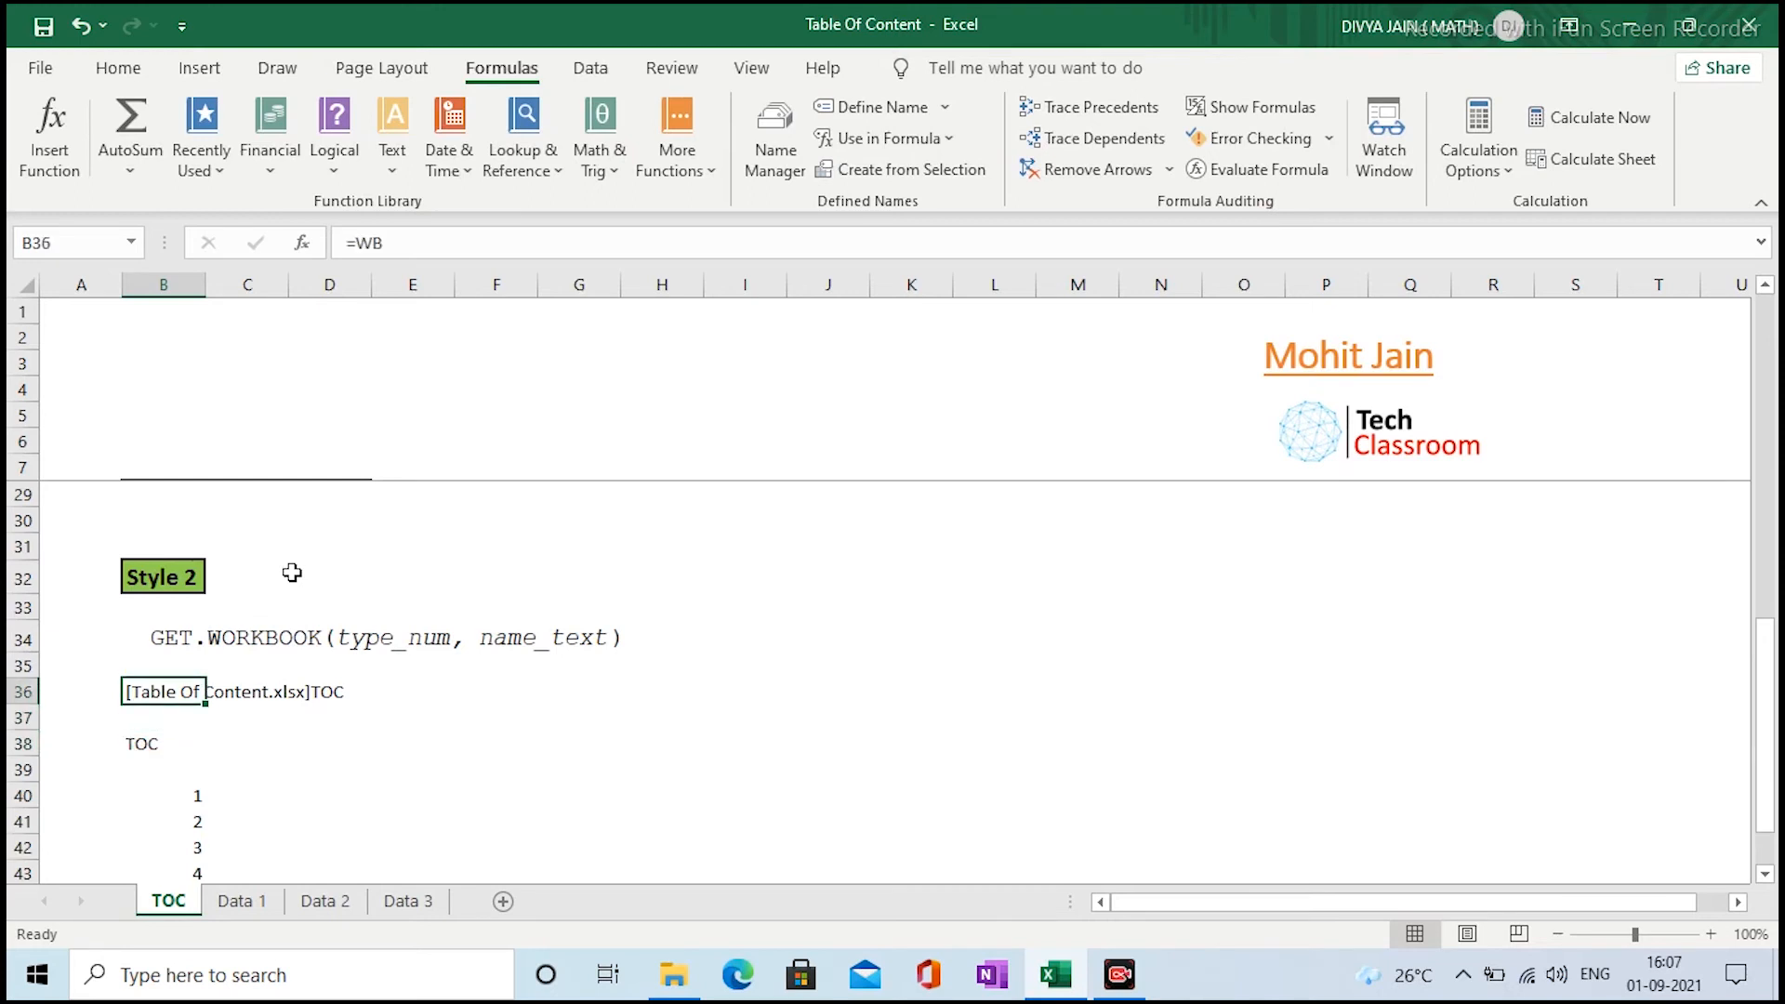
pyautogui.press('Down')
pyautogui.press('Down')
pyautogui.press('Up')
pyautogui.press('Up')
# Edit the defined name WB so that its reference begins with =replace(GET.WORKBOOK(1)
pyautogui.click(777, 149)
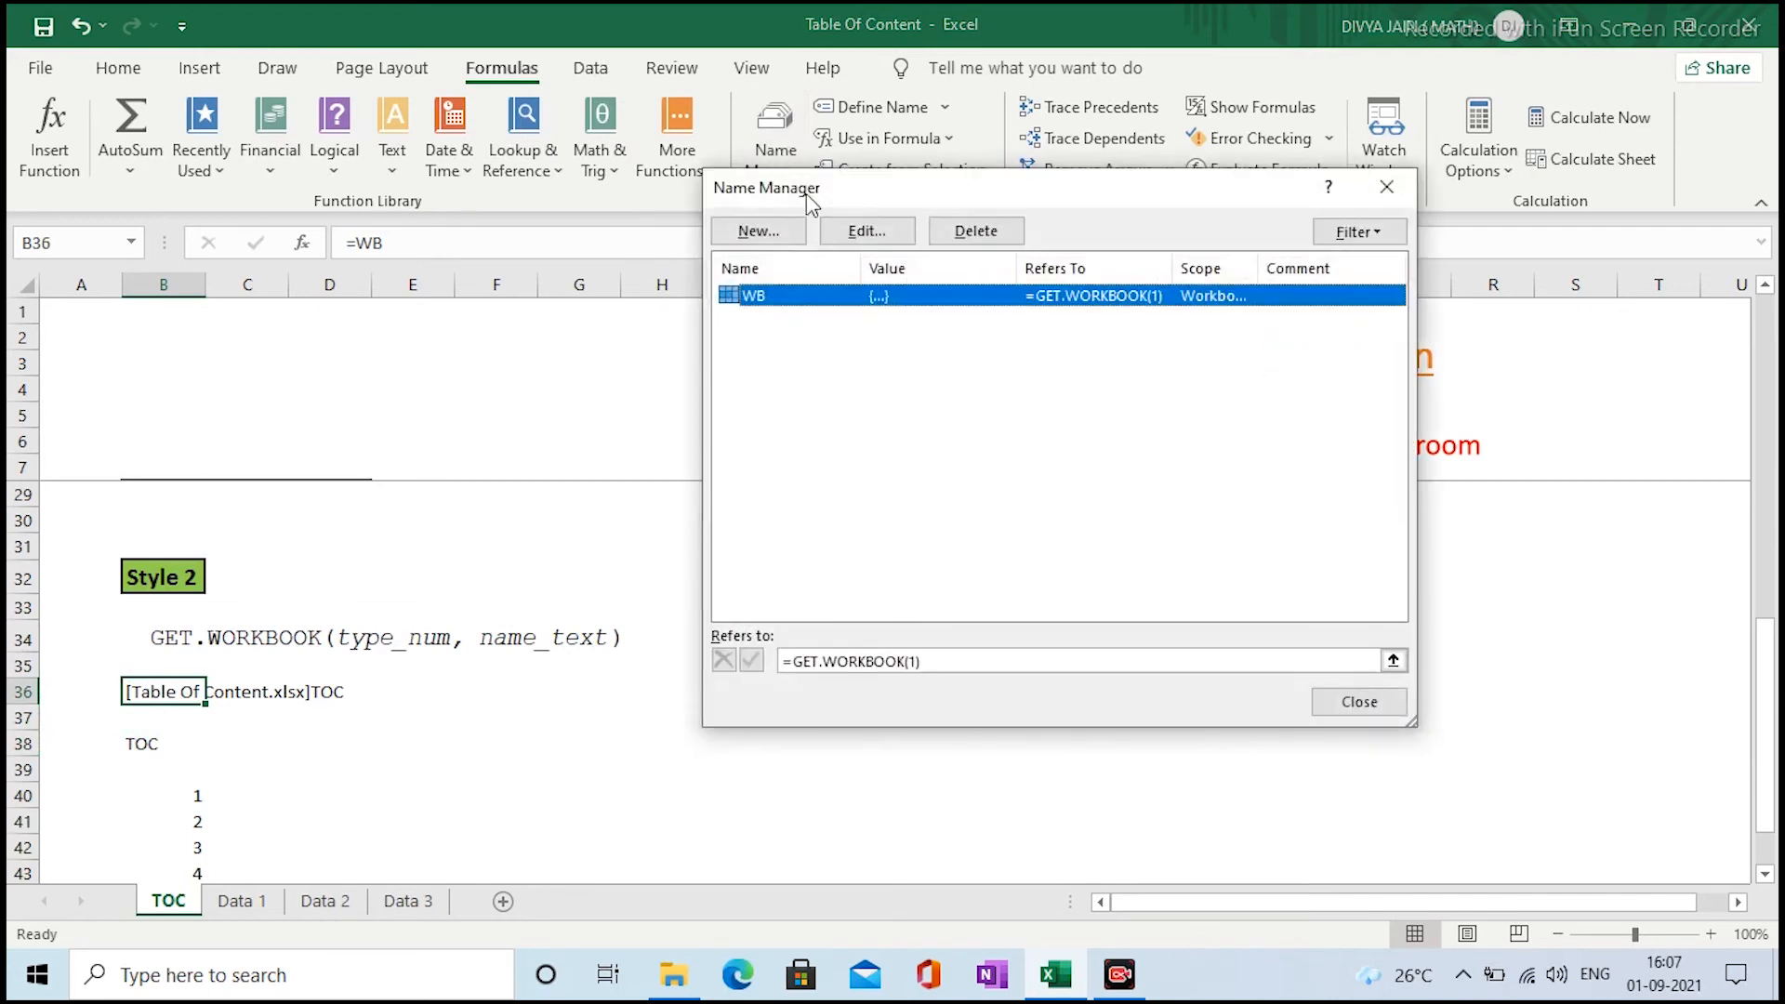
pyautogui.doubleClick(865, 297)
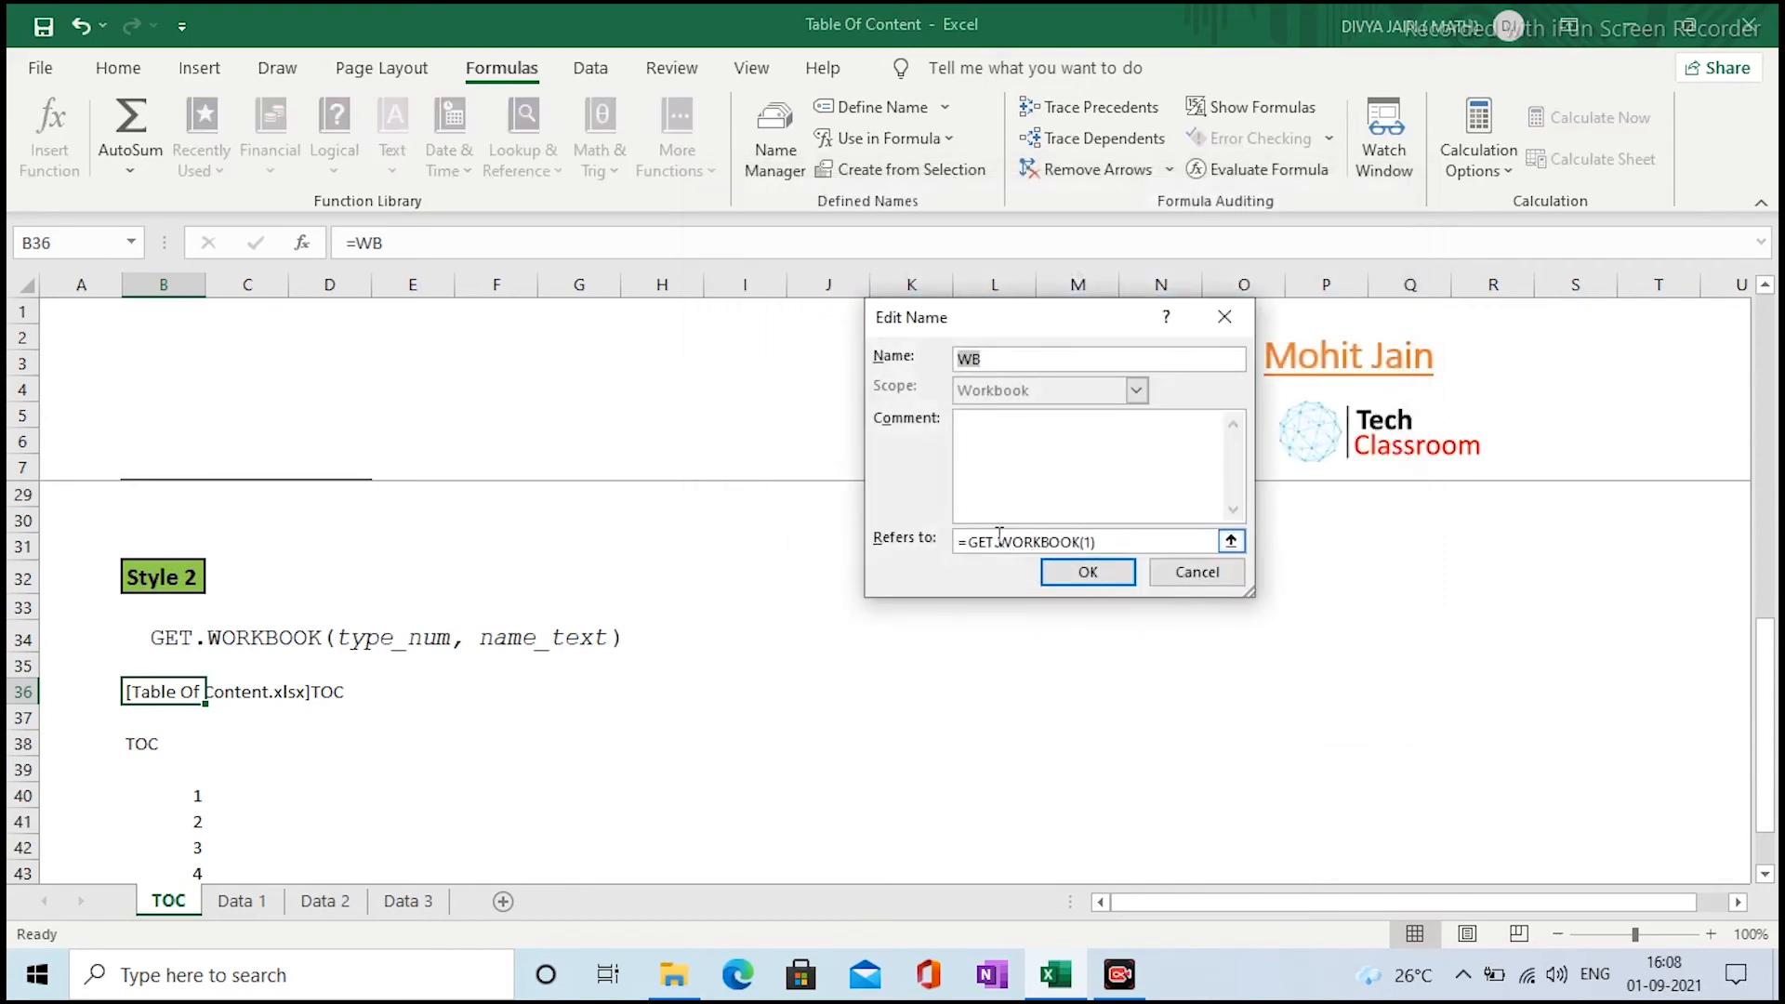
pyautogui.click(1101, 539)
pyautogui.moveTo(1101, 539); pyautogui.dragTo(972, 539)
pyautogui.hotkey('ctrl', 'c')
pyautogui.press('BackSpace')
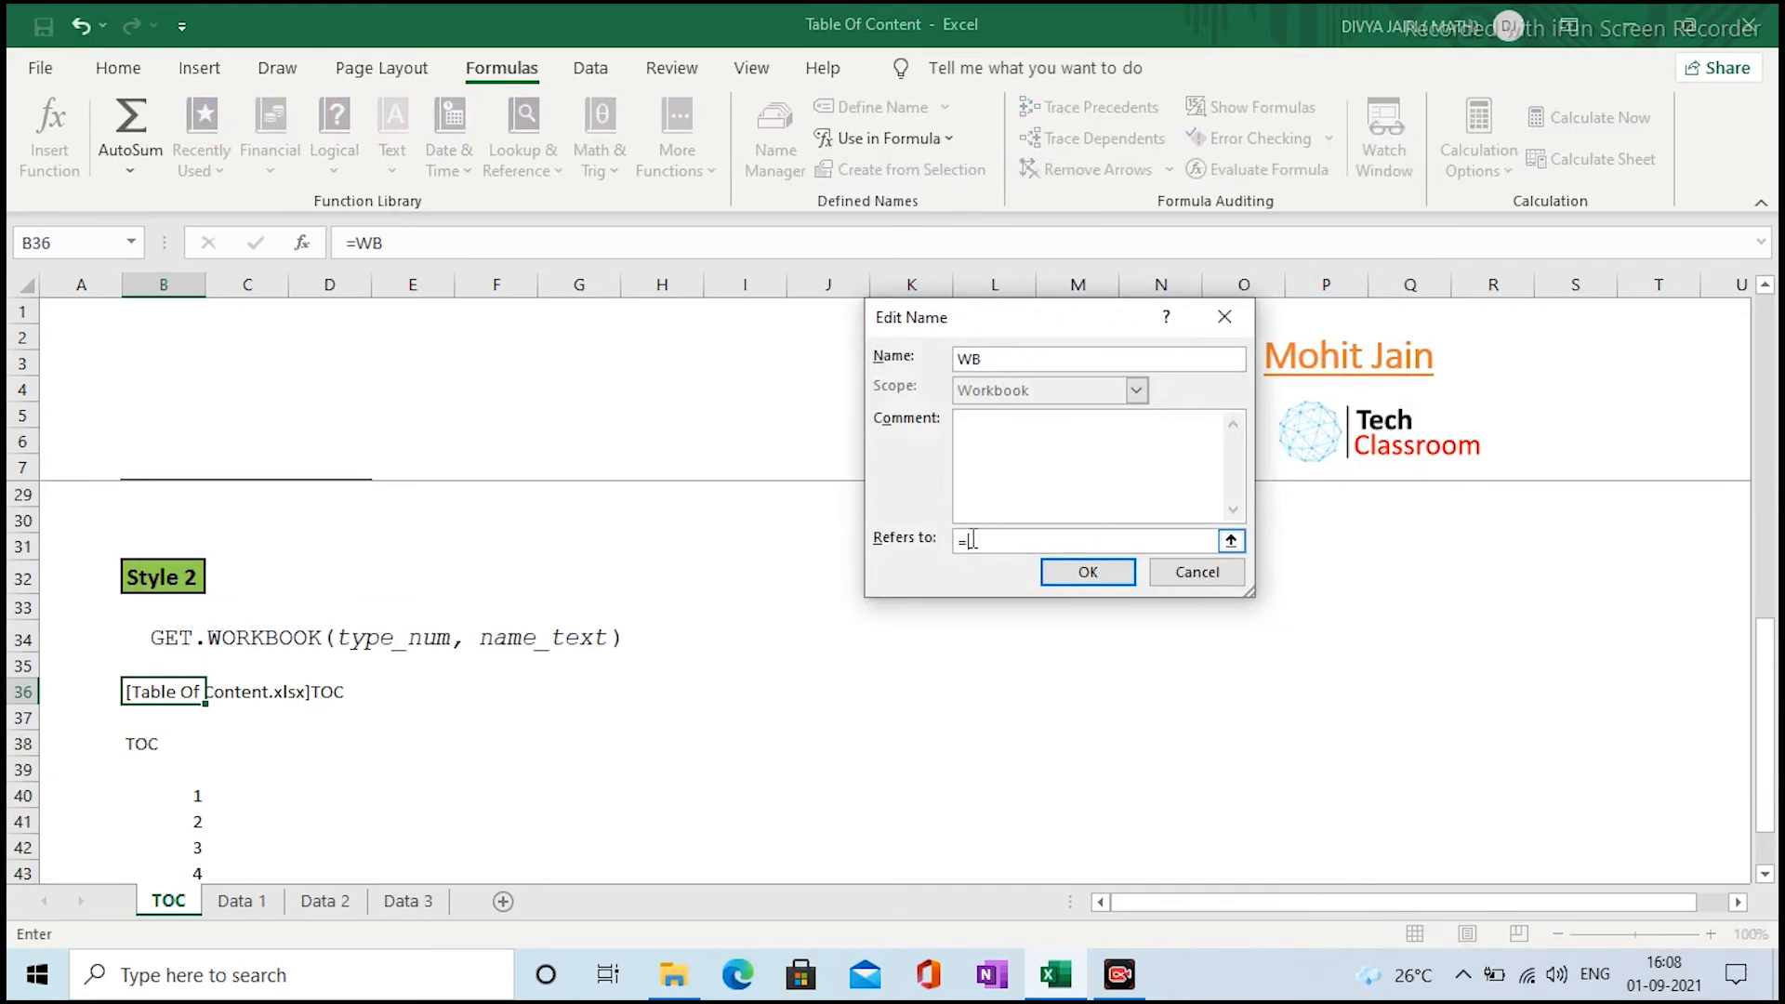
pyautogui.write('replace(')
pyautogui.hotkey('ctrl', 'v')
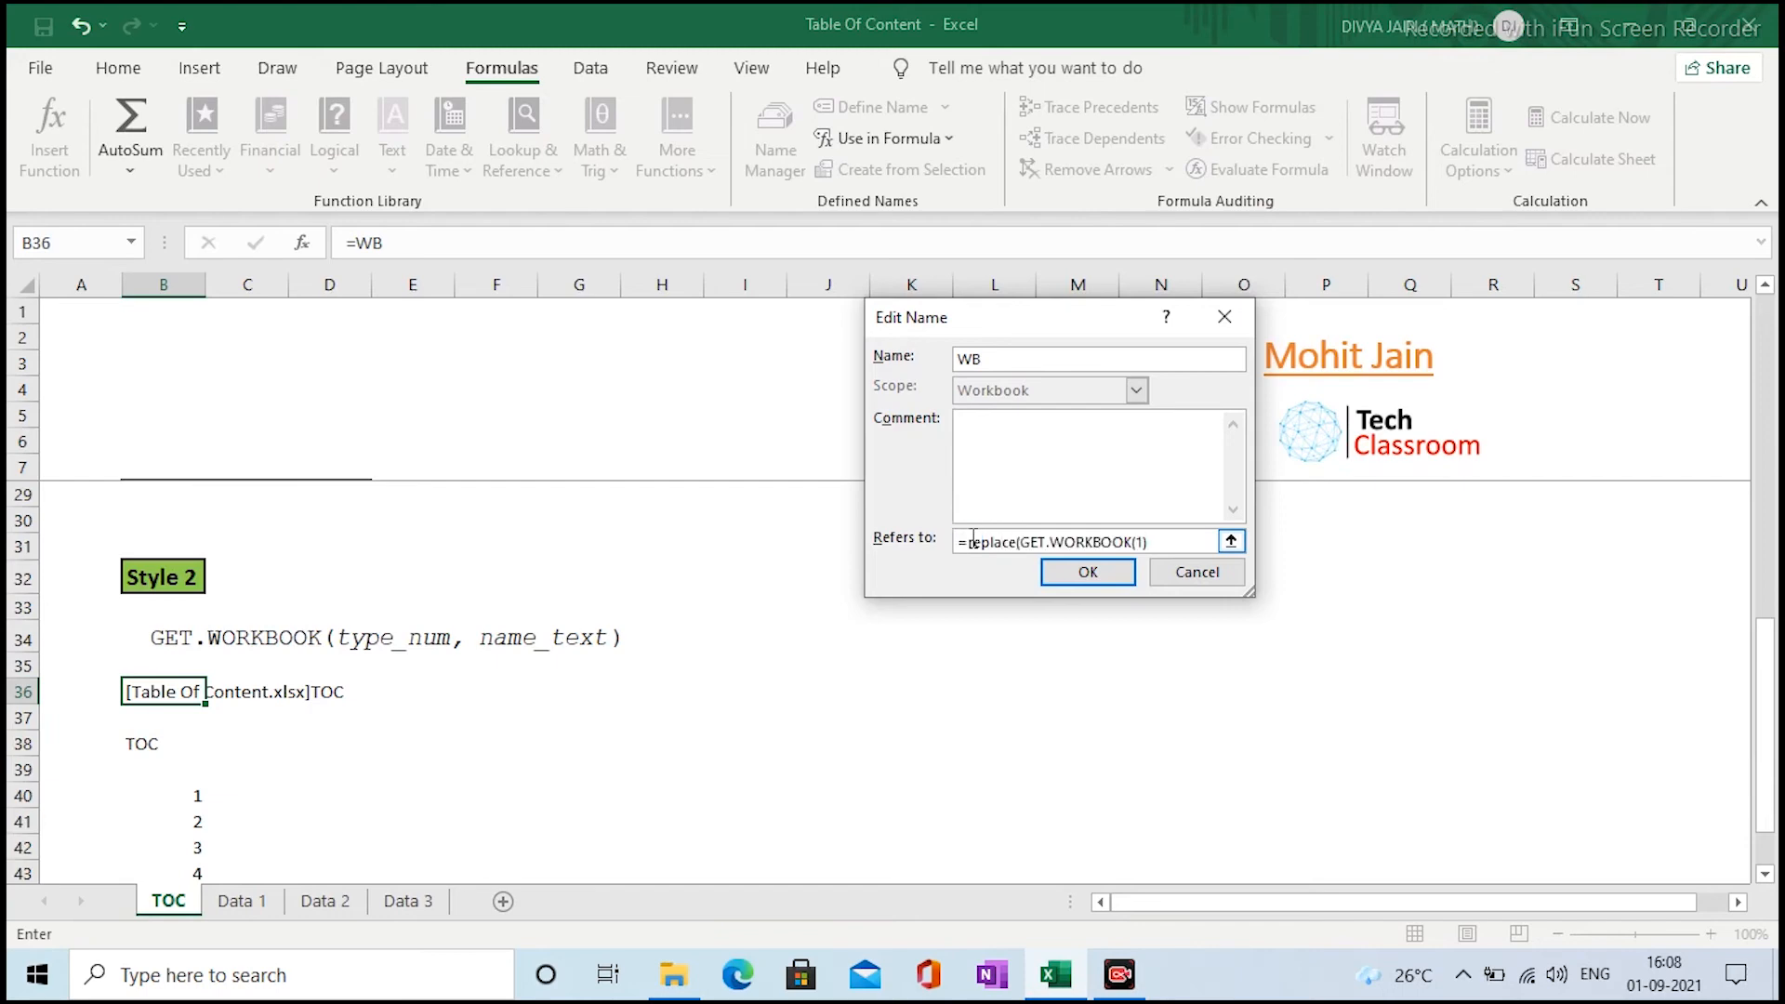
# Complete WB's reference with ,1,find("]",GET.WORKBOOK(1)),"") and save the edited name
pyautogui.write(',1,find("]",')
pyautogui.hotkey('ctrl', 'v')
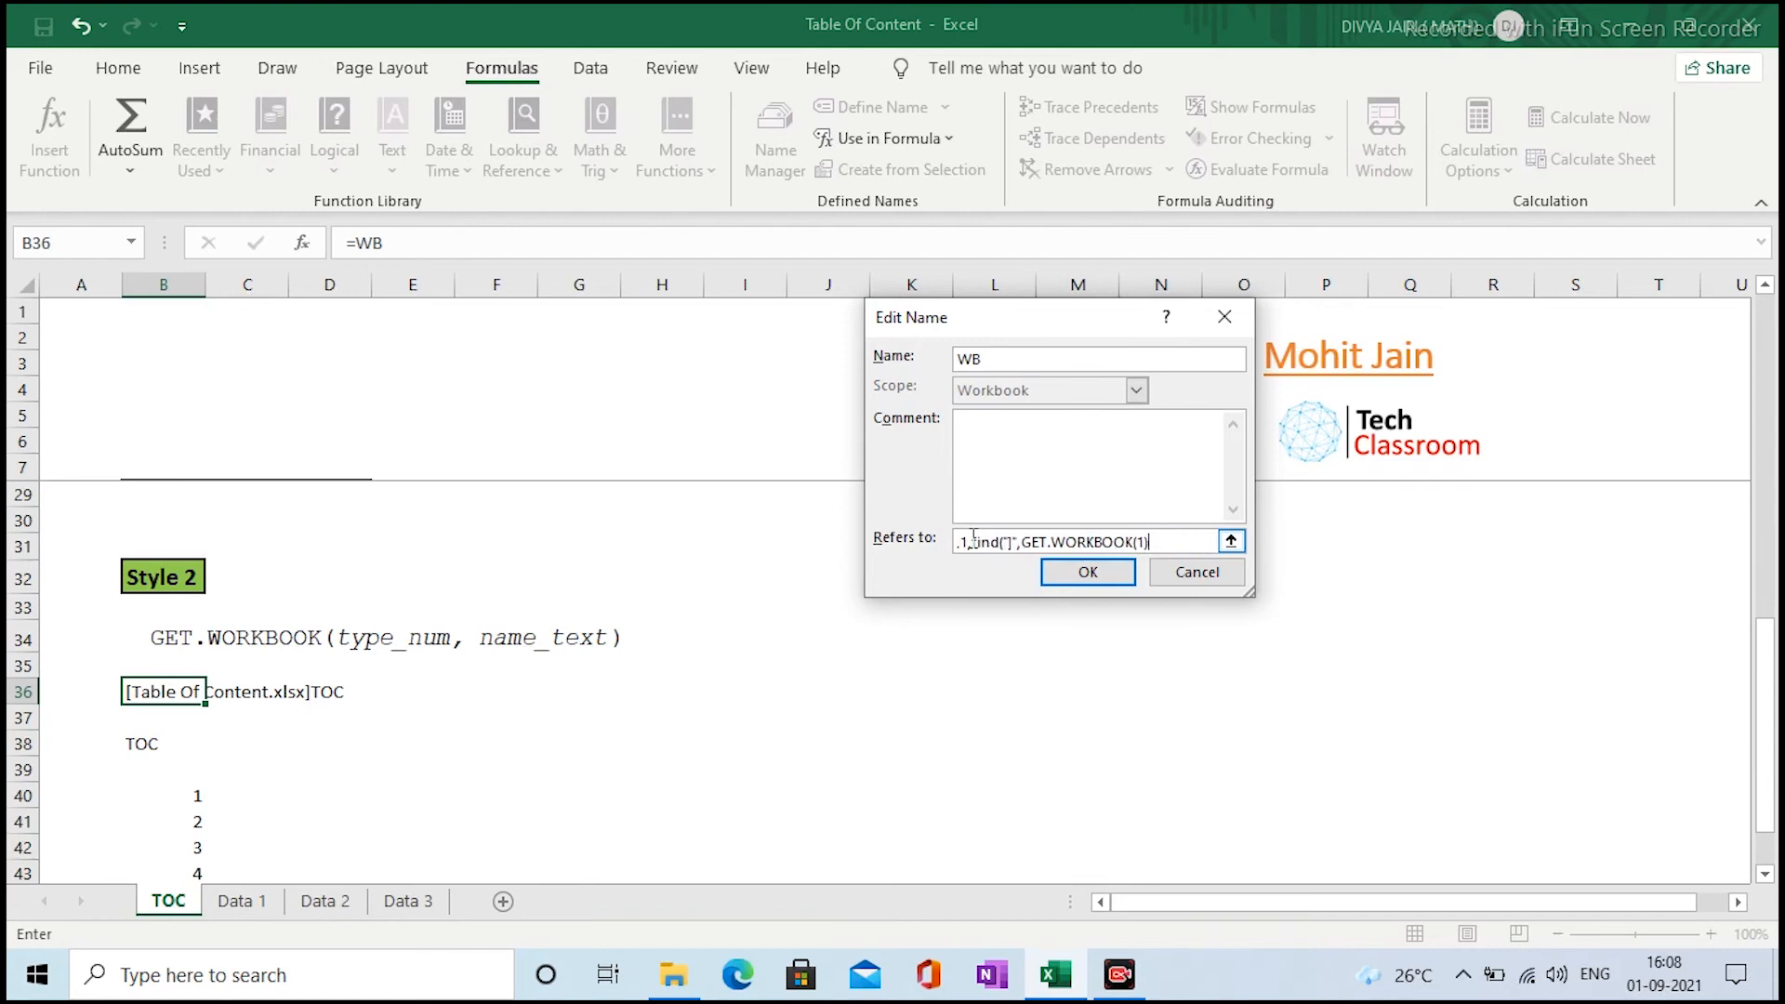
pyautogui.write('),"")')
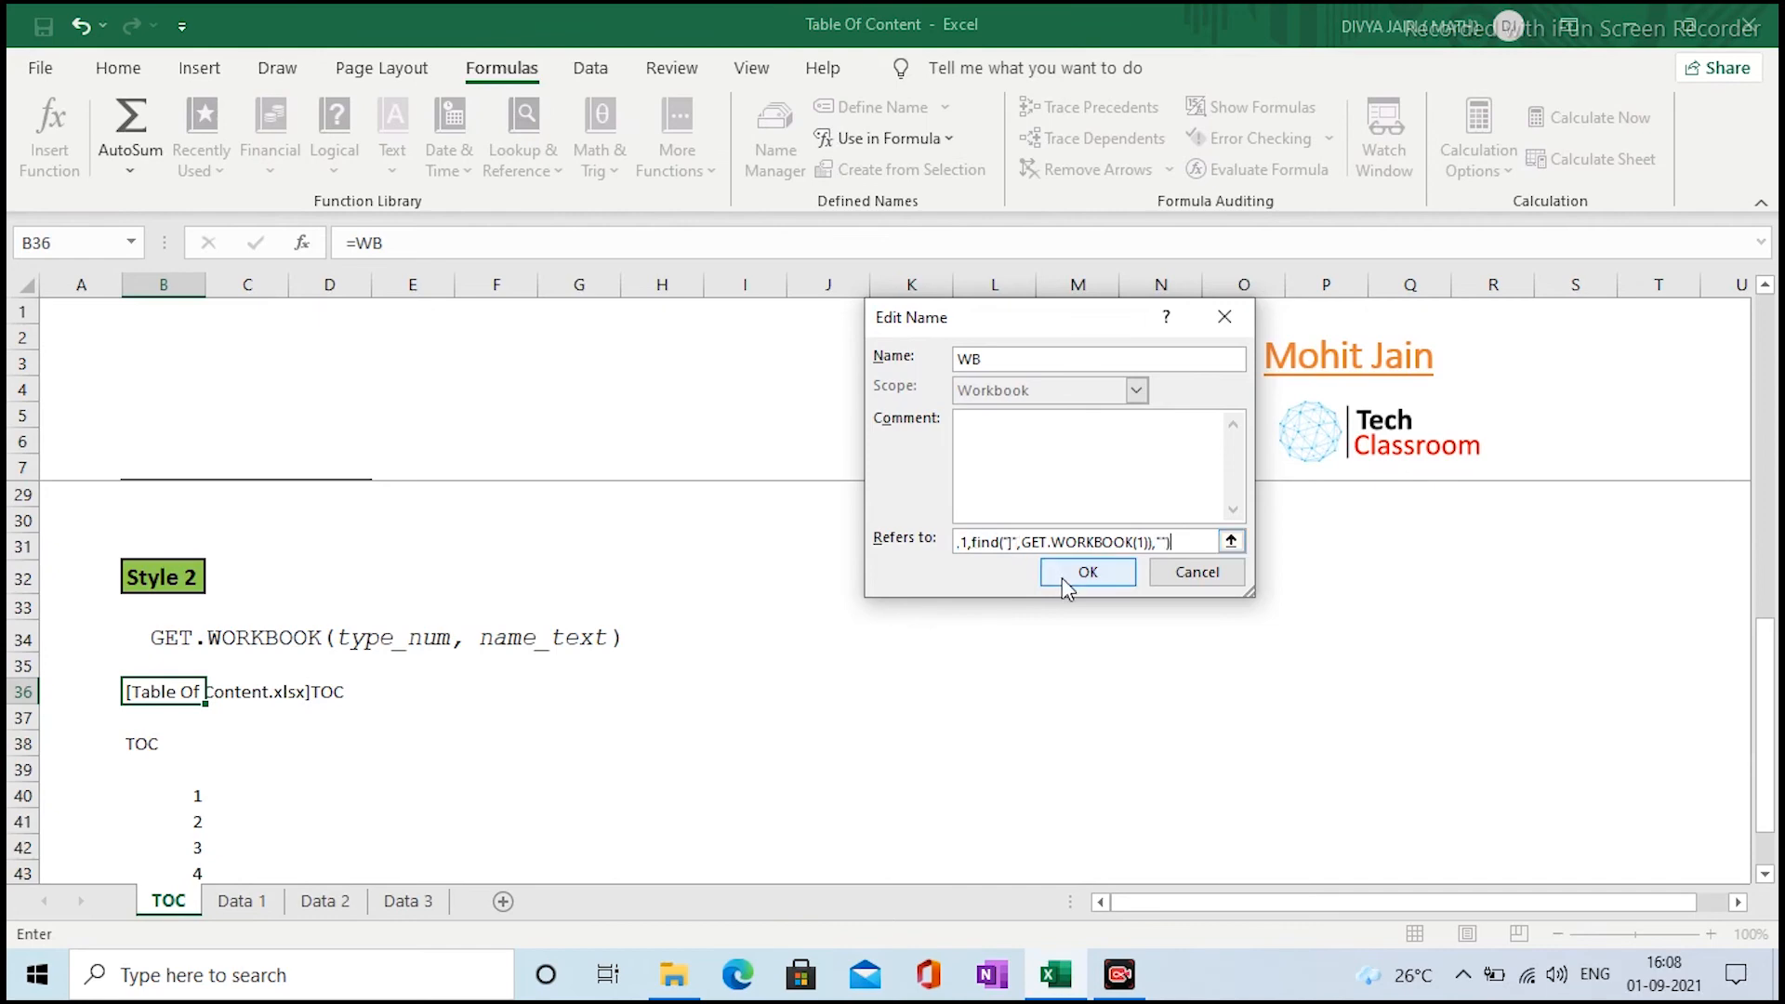
pyautogui.click(1087, 572)
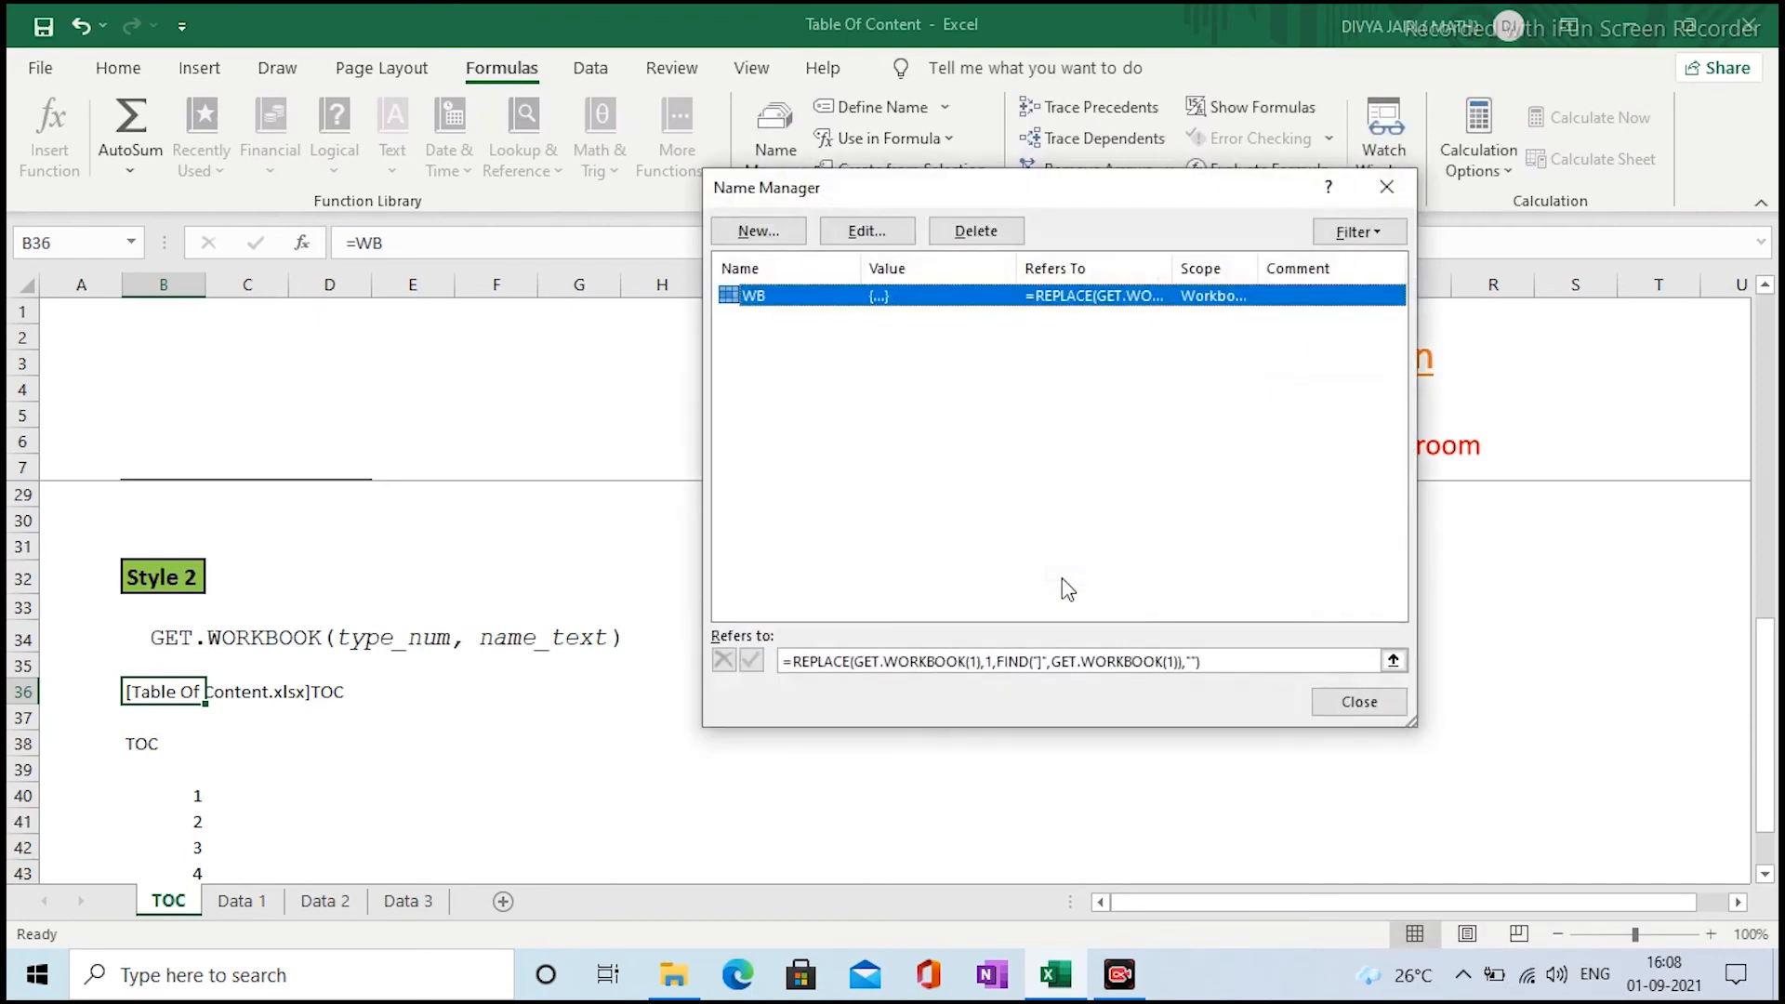
pyautogui.click(1376, 701)
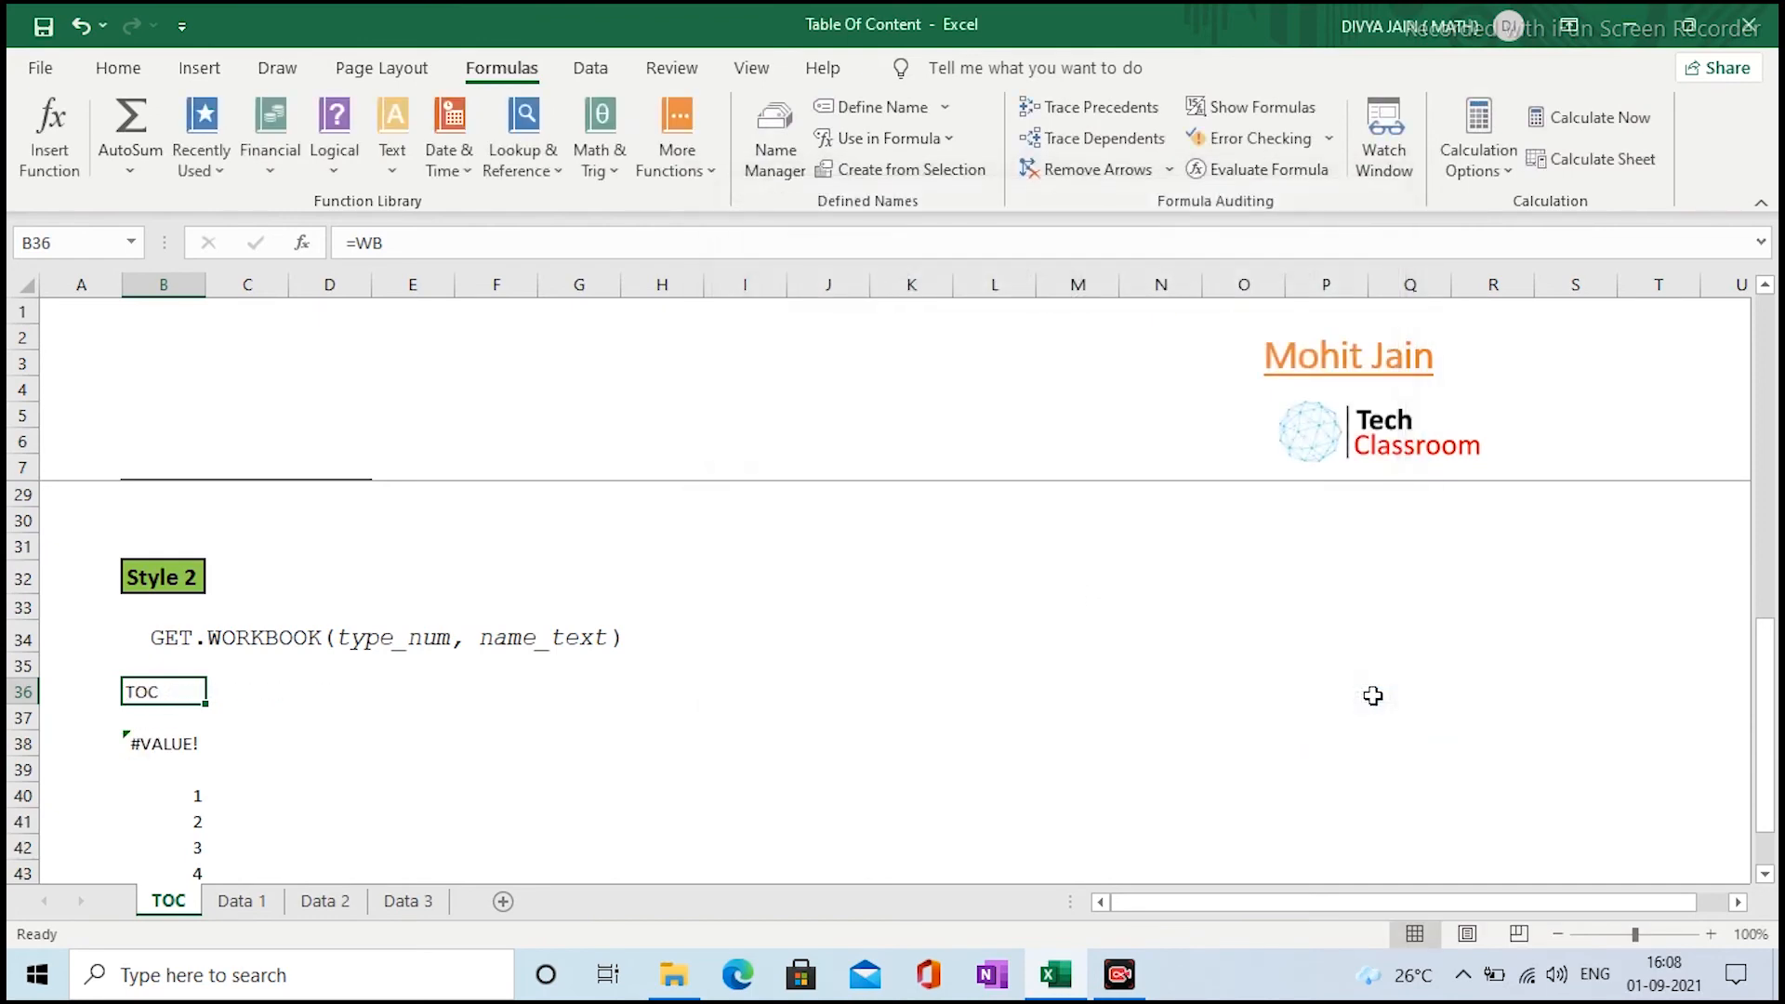
# Clear the trial formulas from cells B38 and B36
pyautogui.press('Down')
pyautogui.press('Down')
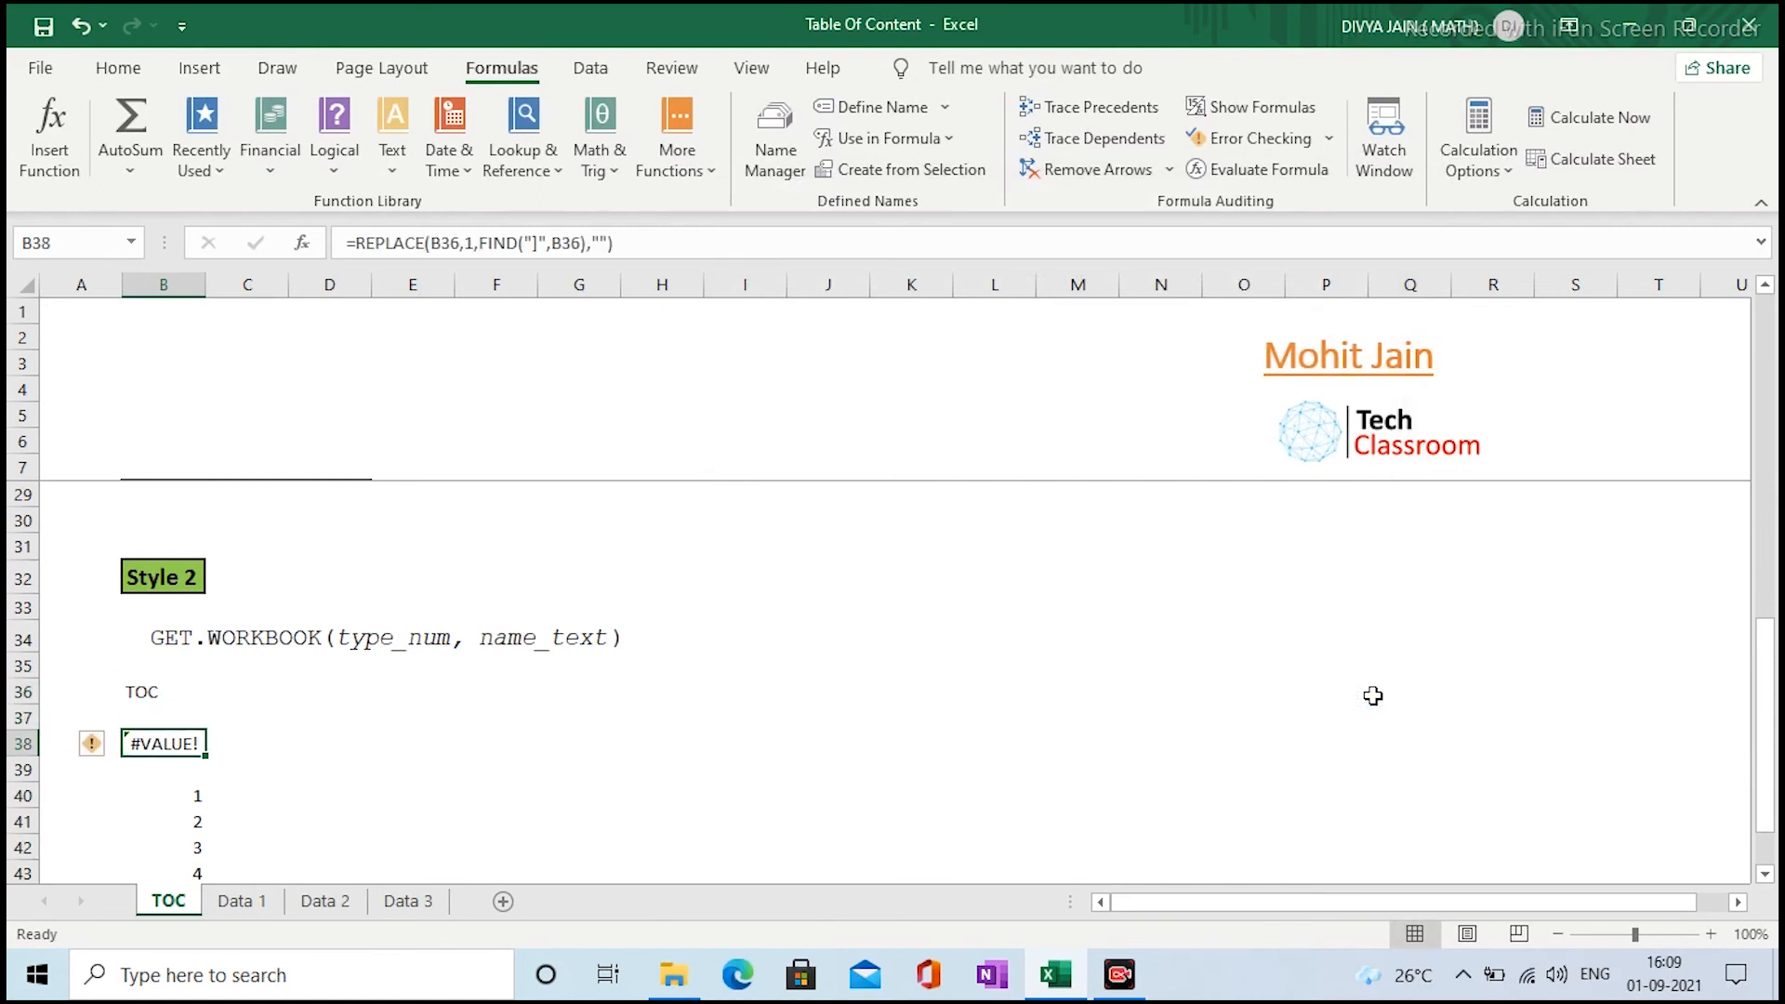
pyautogui.press('Up')
pyautogui.press('Up')
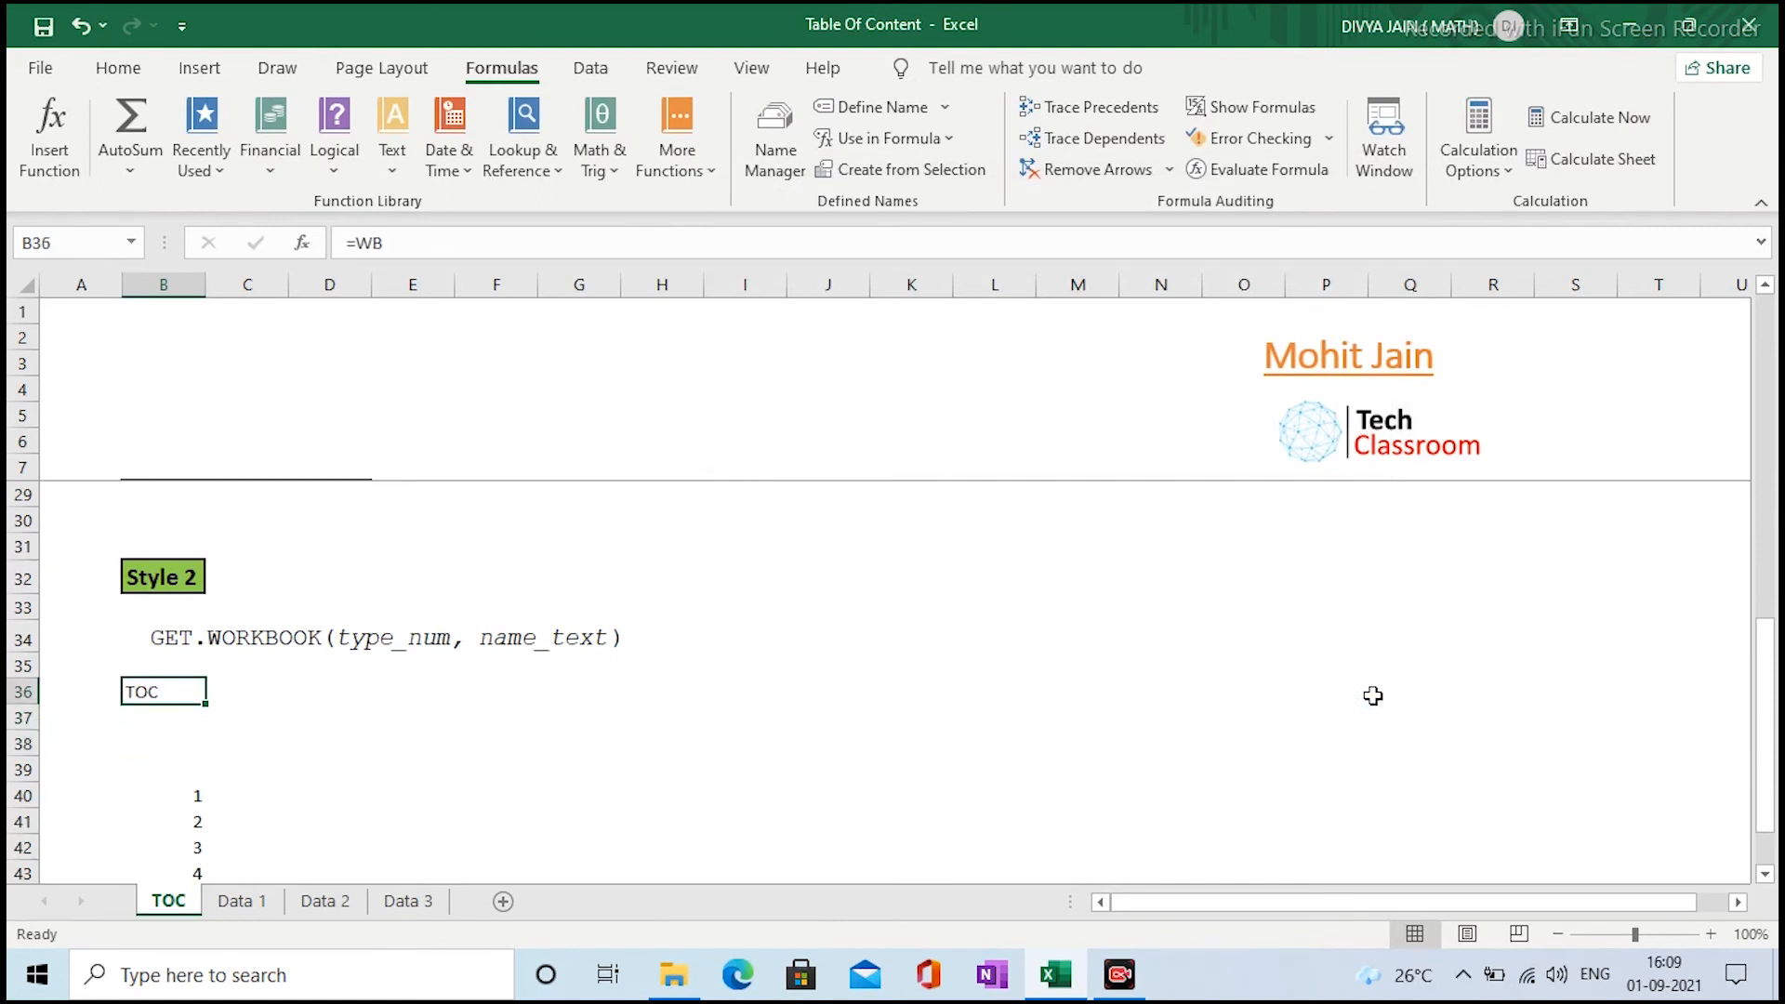
pyautogui.press('Delete')
# Look over the serial numbers in B40:B44 and the empty cells beside them in column C
pyautogui.press('Down')
pyautogui.press('Down')
pyautogui.press('Down')
pyautogui.press('Down')
pyautogui.press('Right')
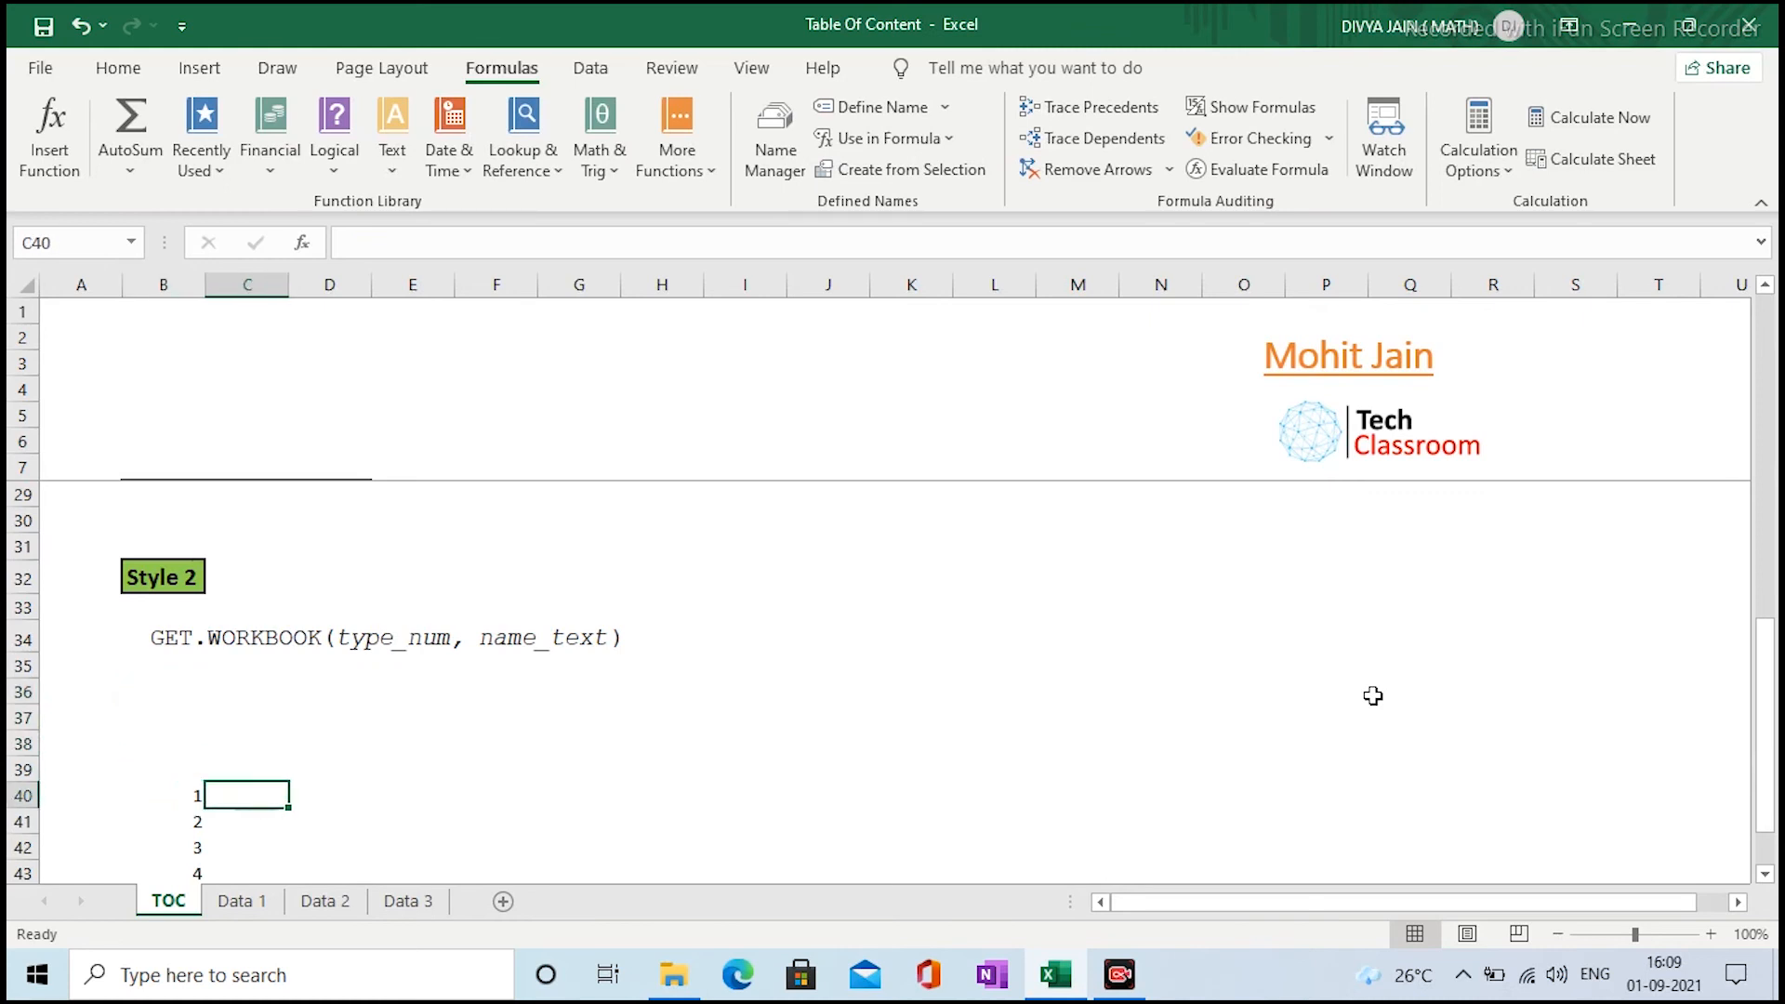
pyautogui.press('Down')
pyautogui.press('Down')
pyautogui.press('Down')
pyautogui.press('Down')
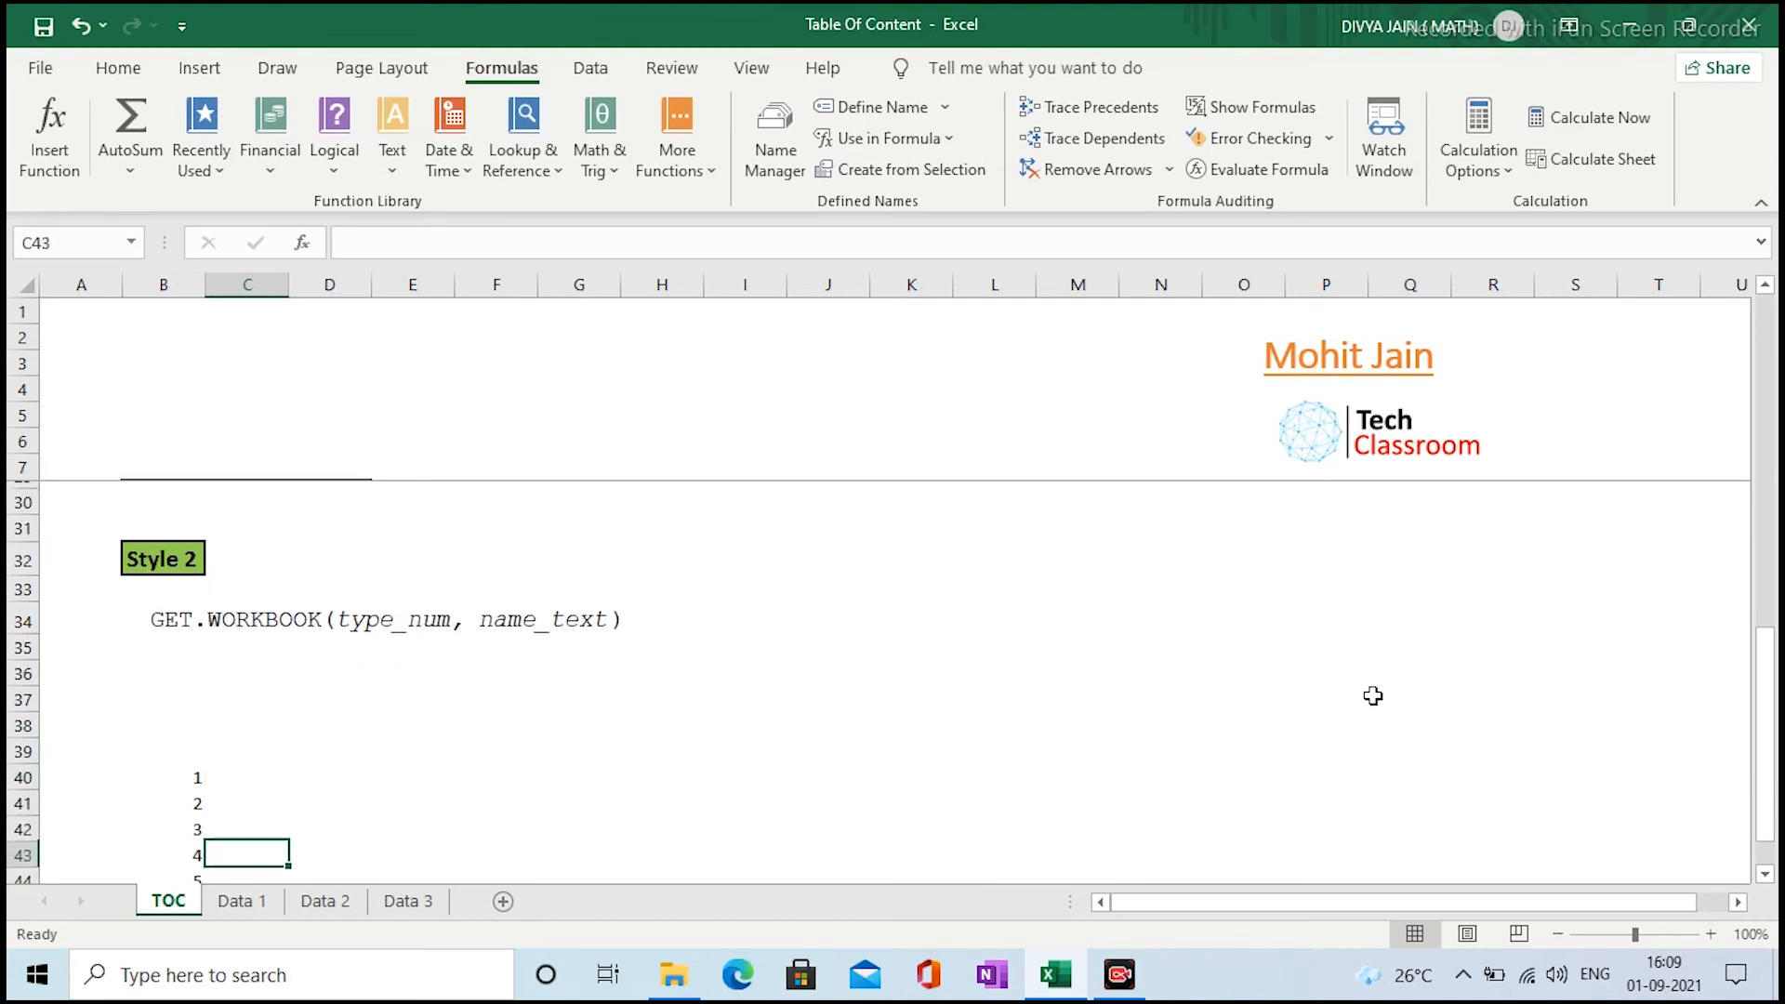
pyautogui.press('Left')
pyautogui.press('Up')
pyautogui.press('Up')
pyautogui.press('Up')
pyautogui.press('Up')
pyautogui.press('Down')
pyautogui.press('Down')
pyautogui.press('Down')
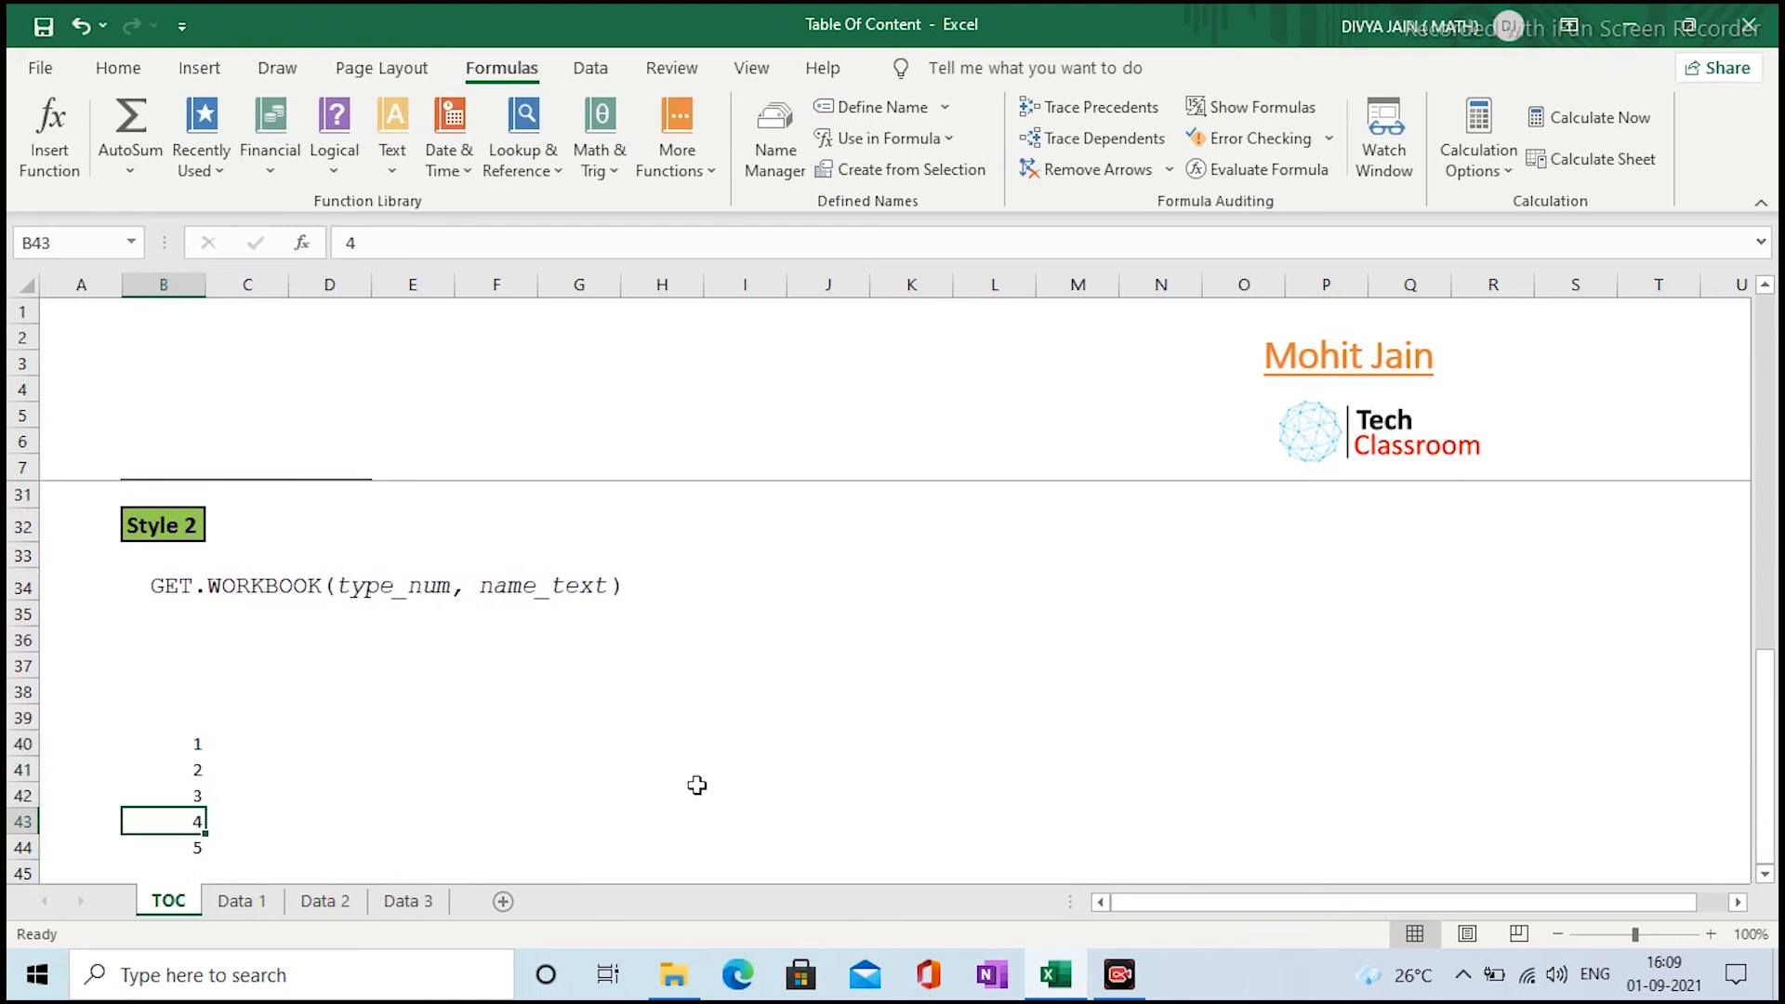
pyautogui.press('Up')
pyautogui.press('Up')
pyautogui.press('Up')
pyautogui.press('Up')
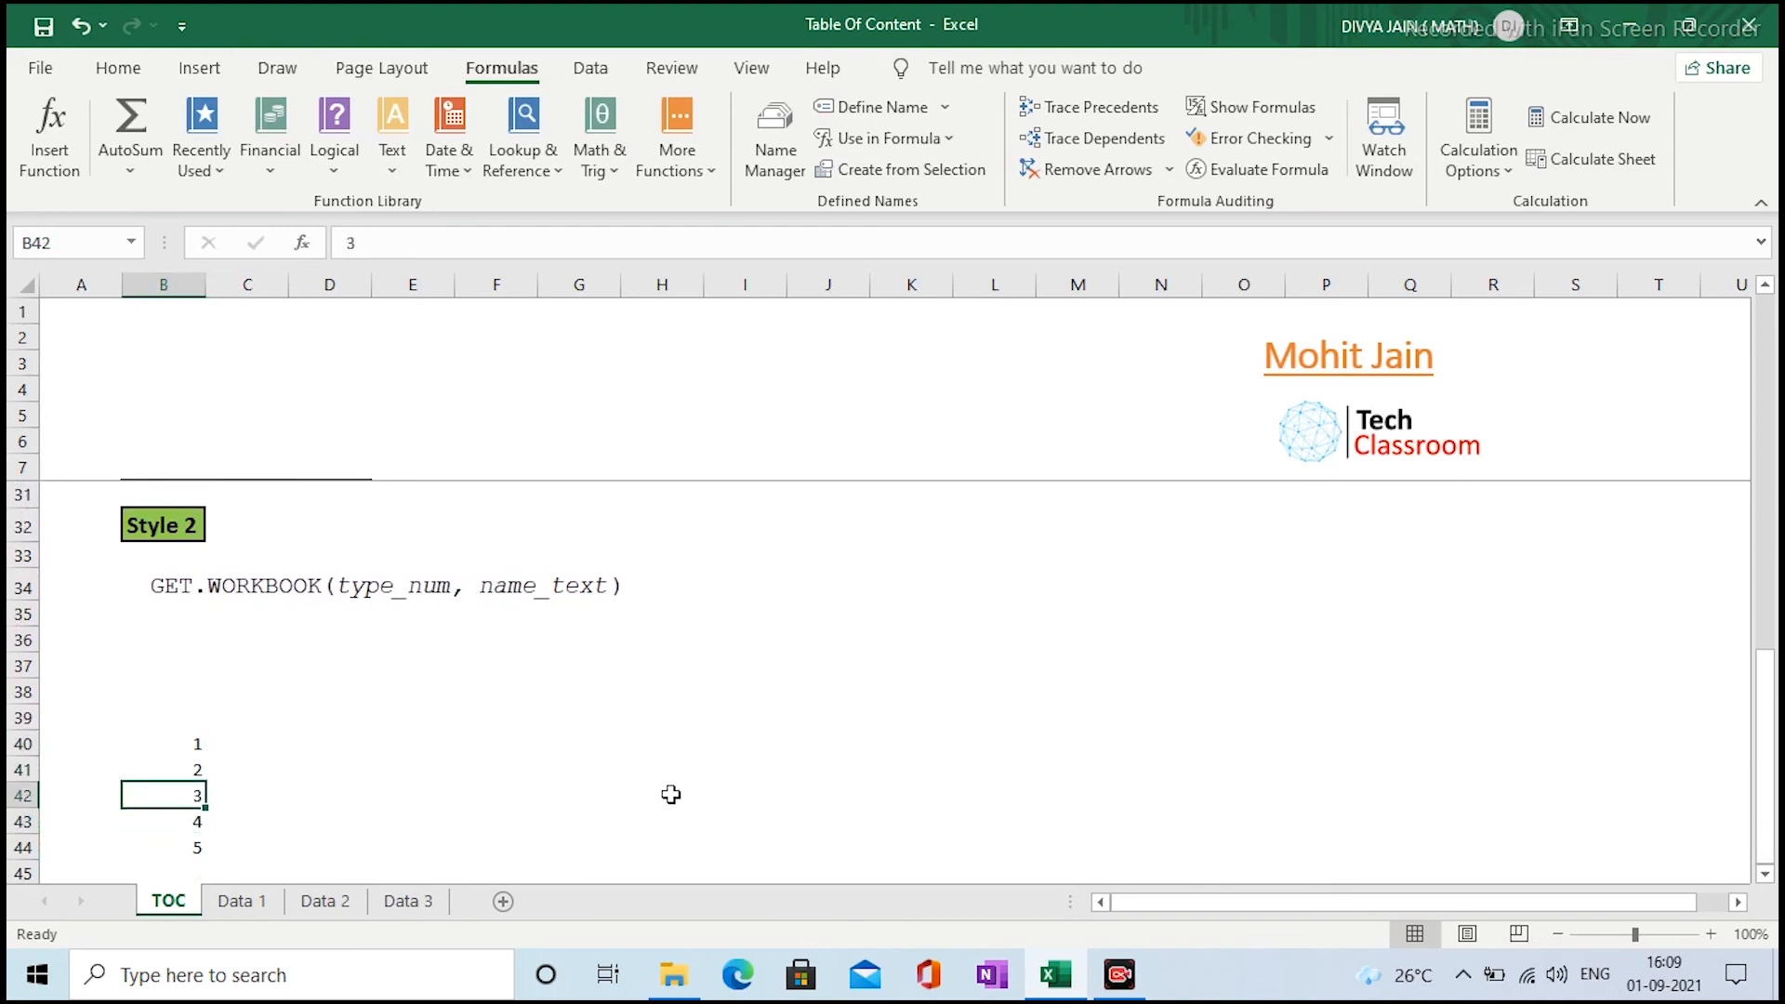
# Enter the formula =INDEX(WB,B40) in cell C40 beside the first serial number
pyautogui.press('Down')
pyautogui.press('Right')
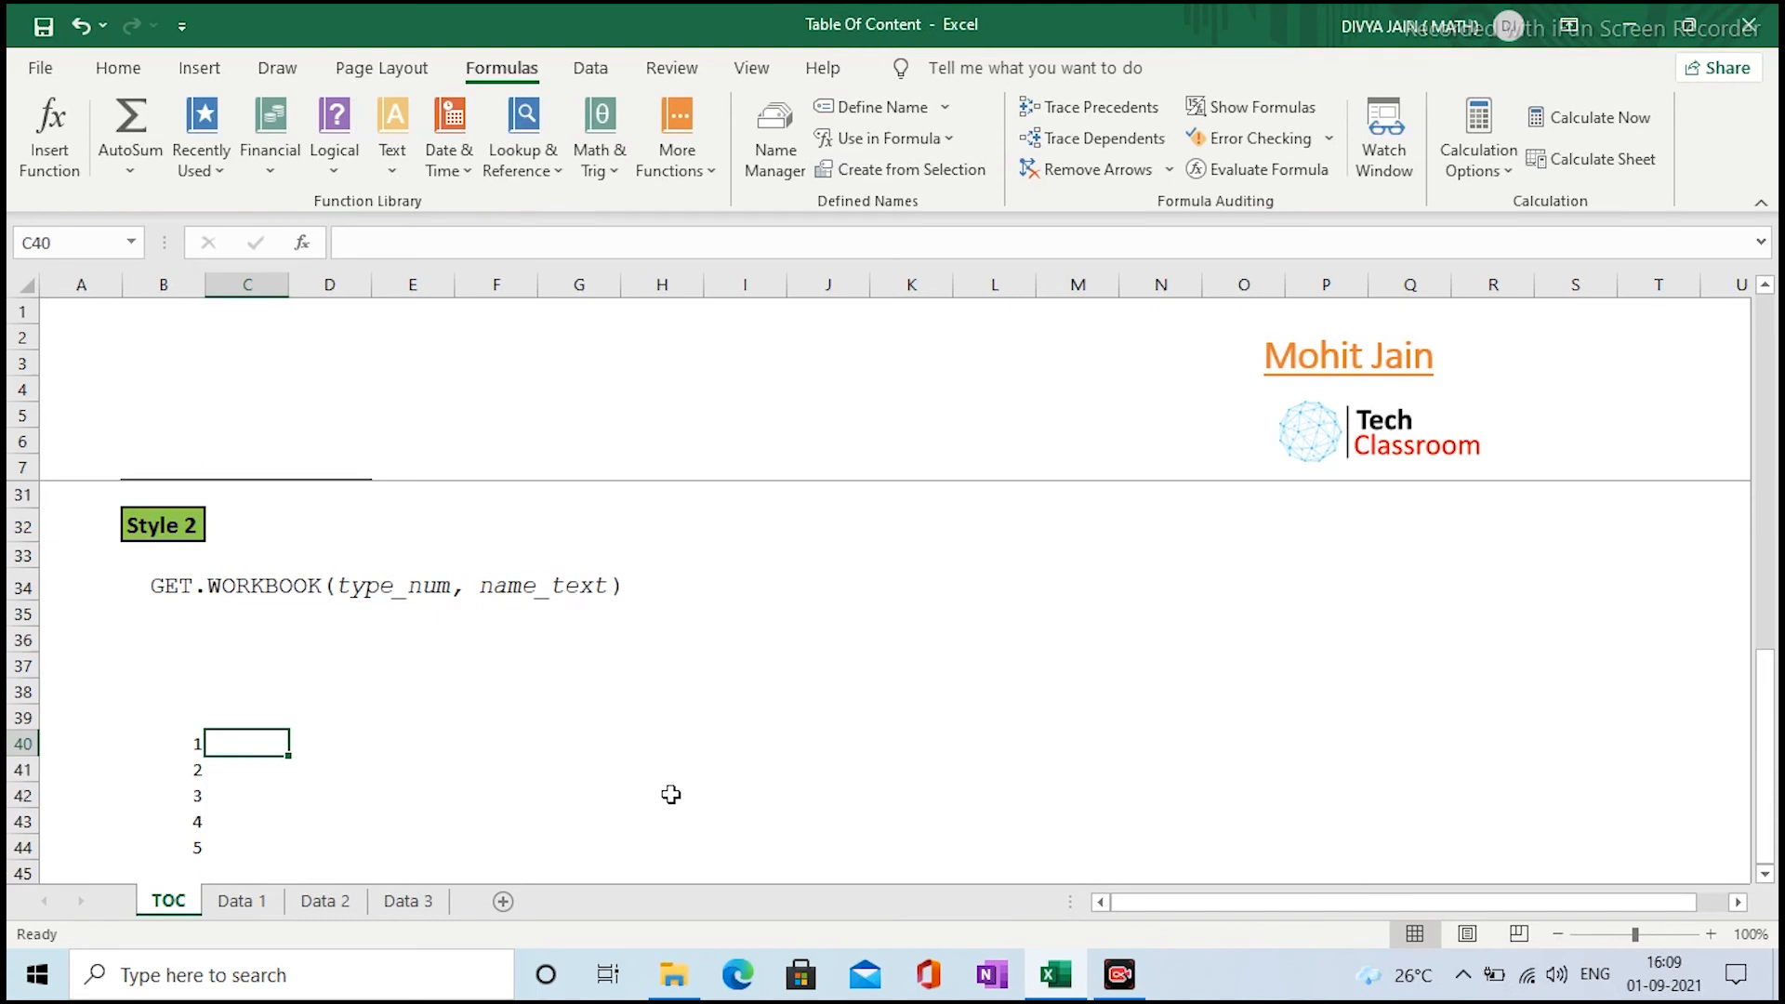
pyautogui.write('=in')
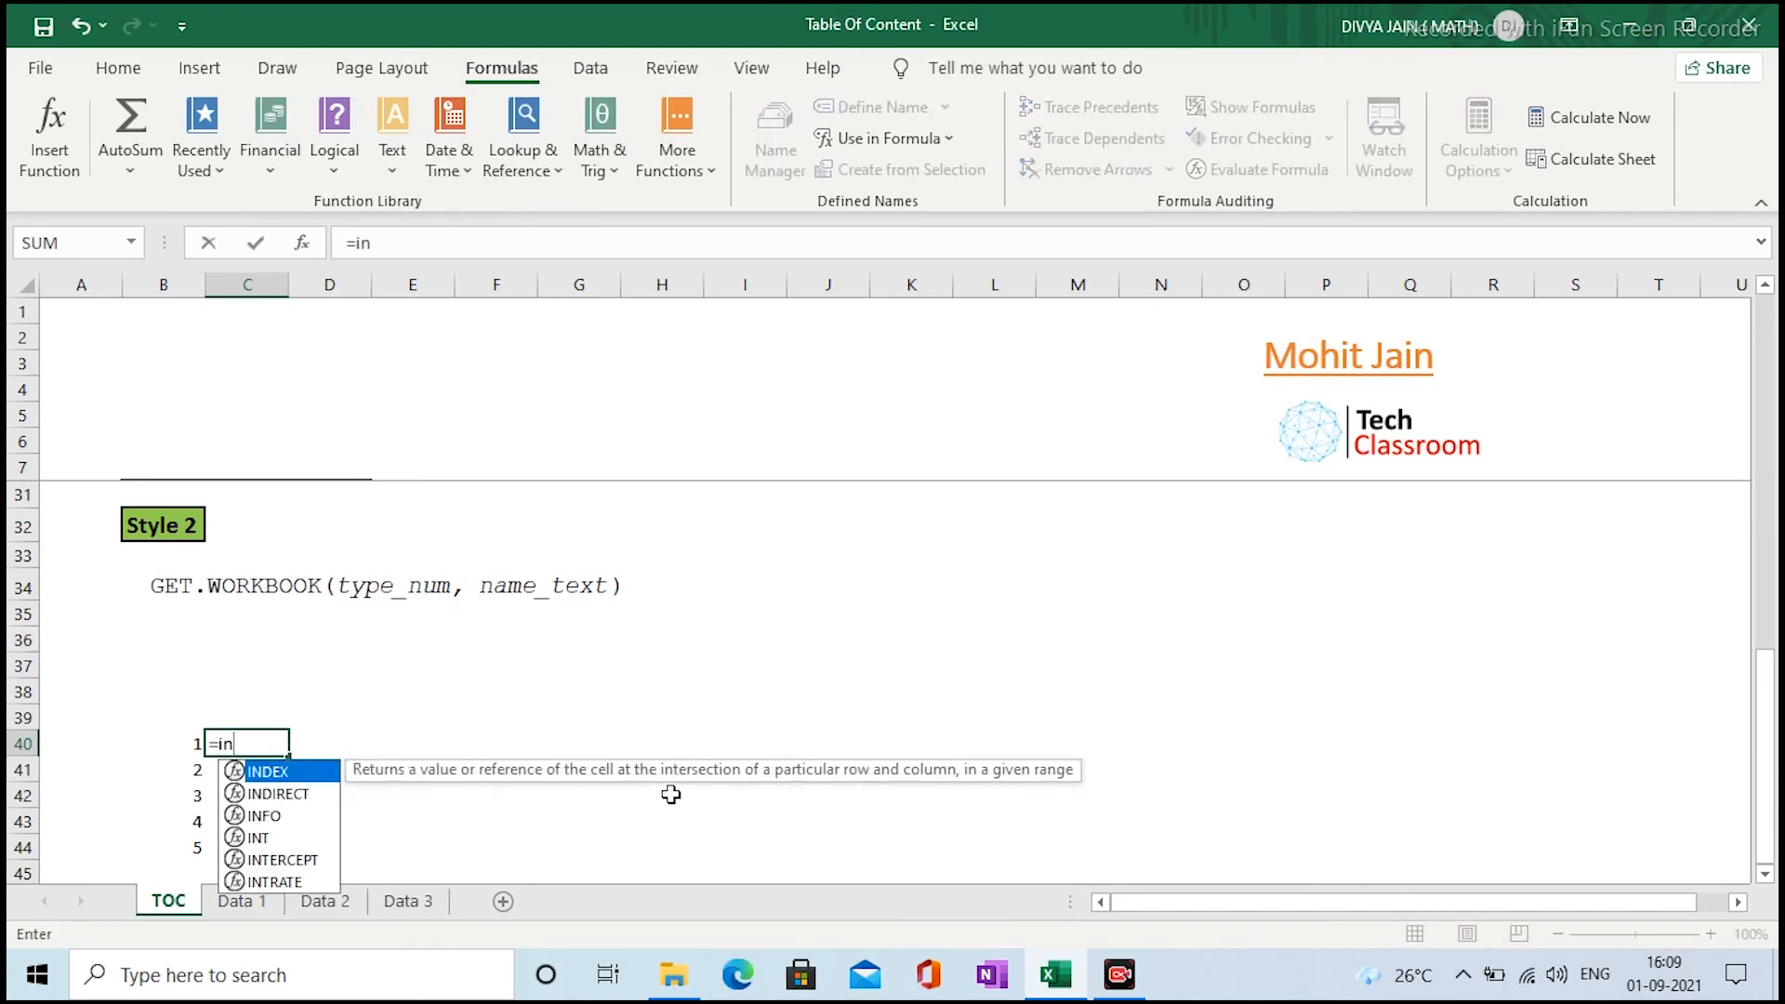
pyautogui.write('dex')
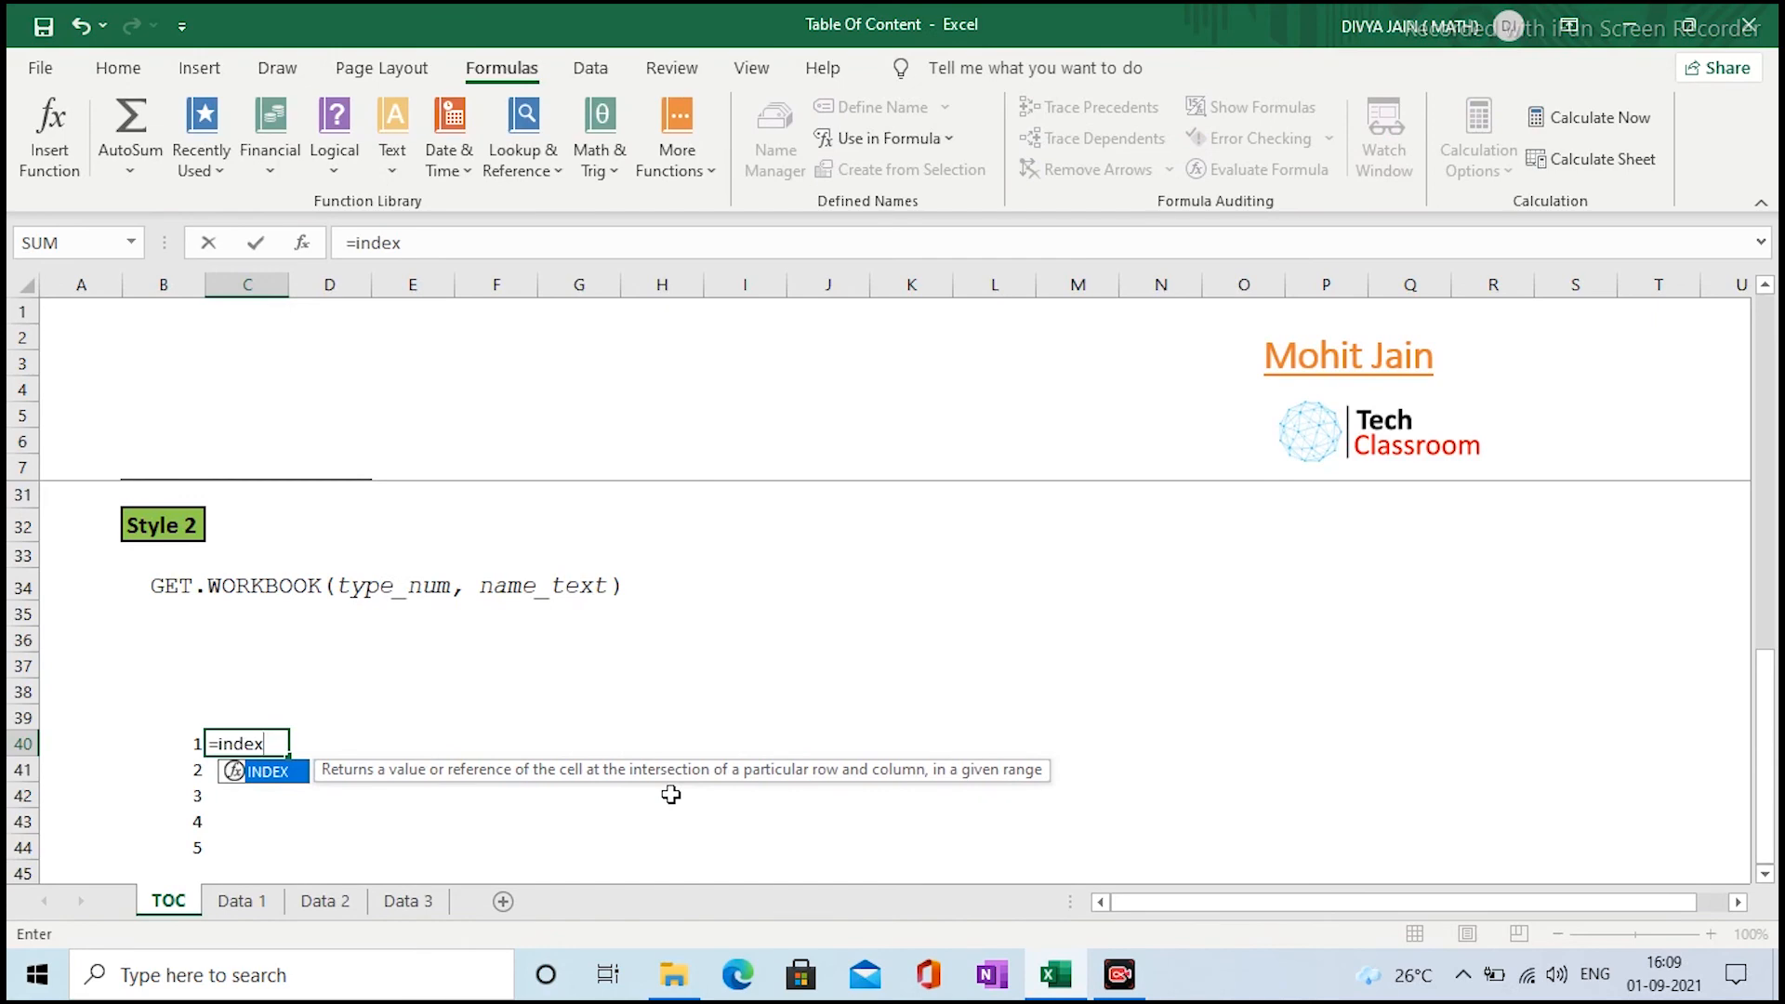
pyautogui.write('(')
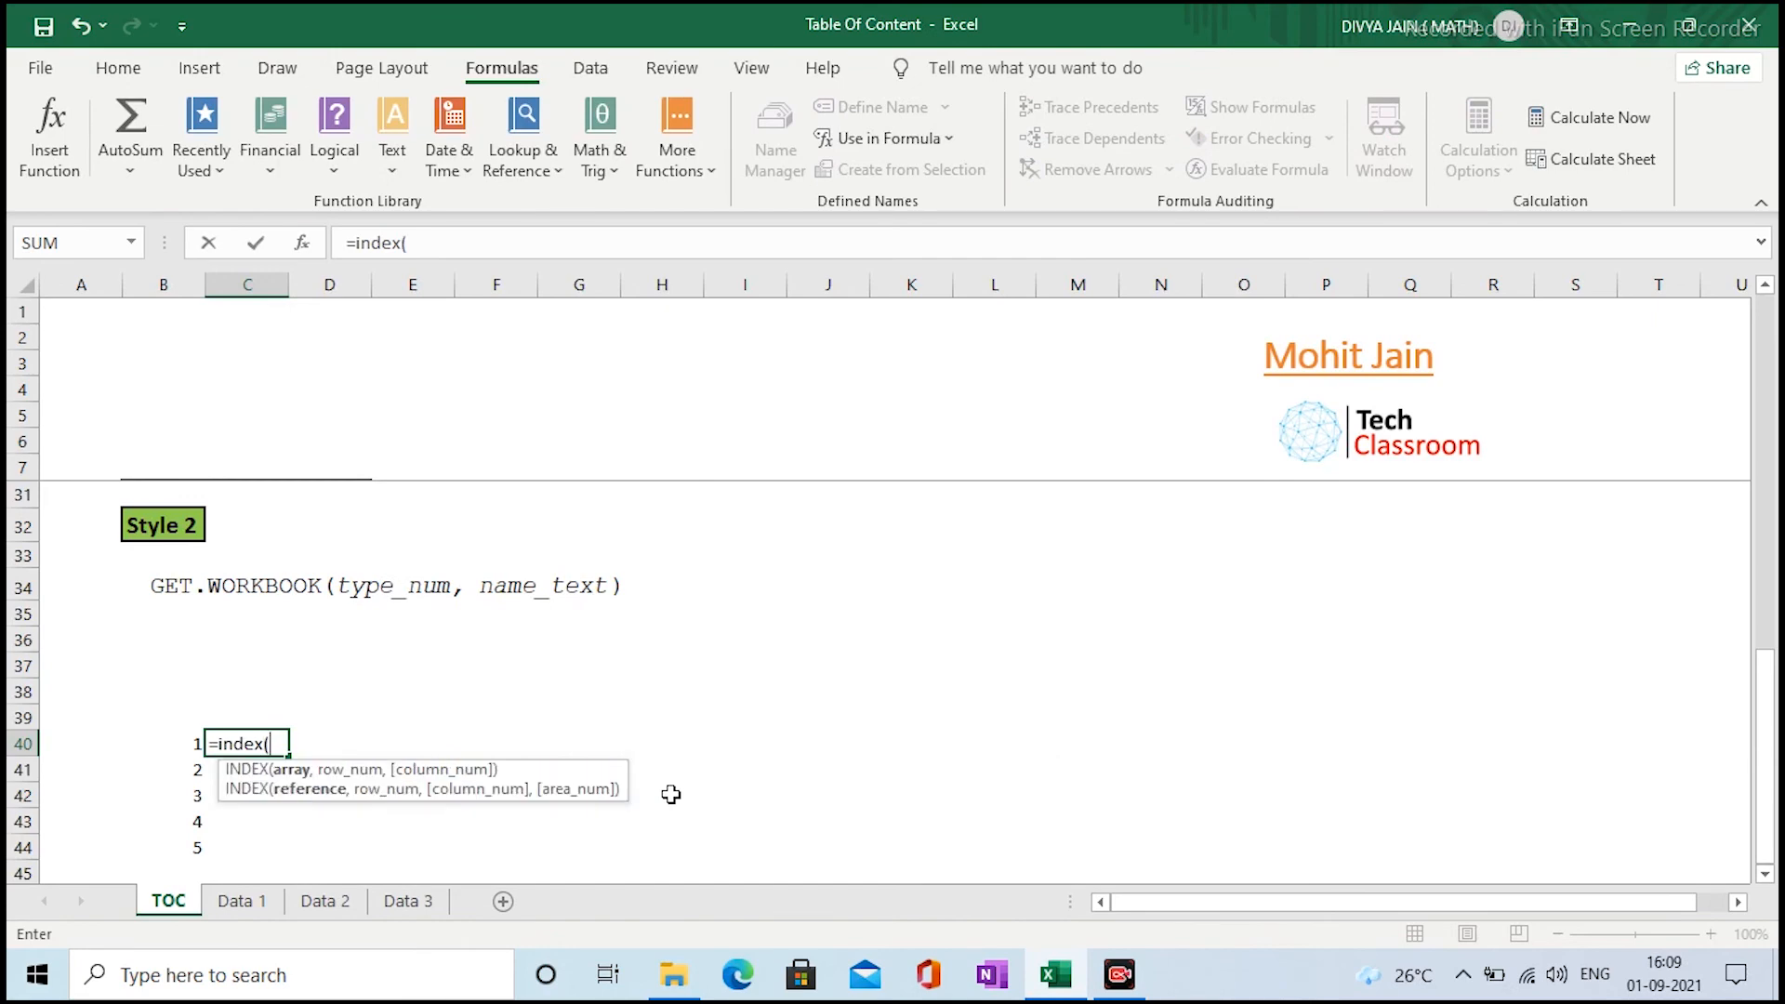
pyautogui.write('WB')
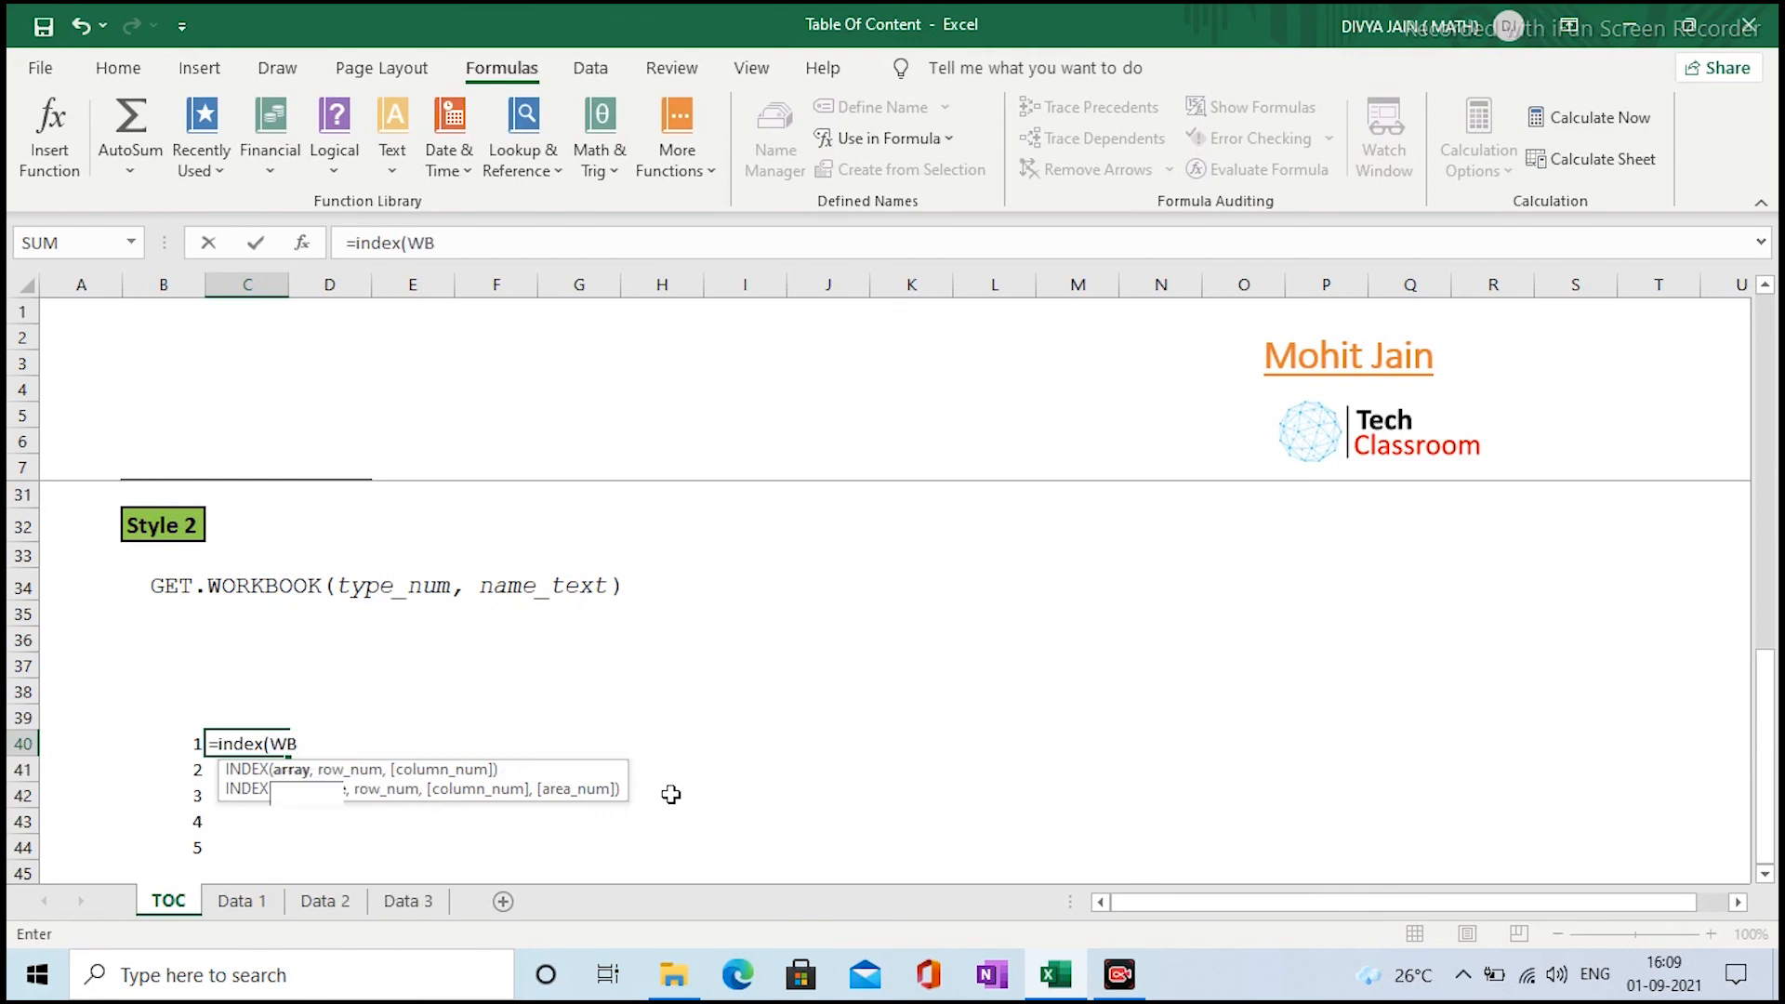
pyautogui.write(',')
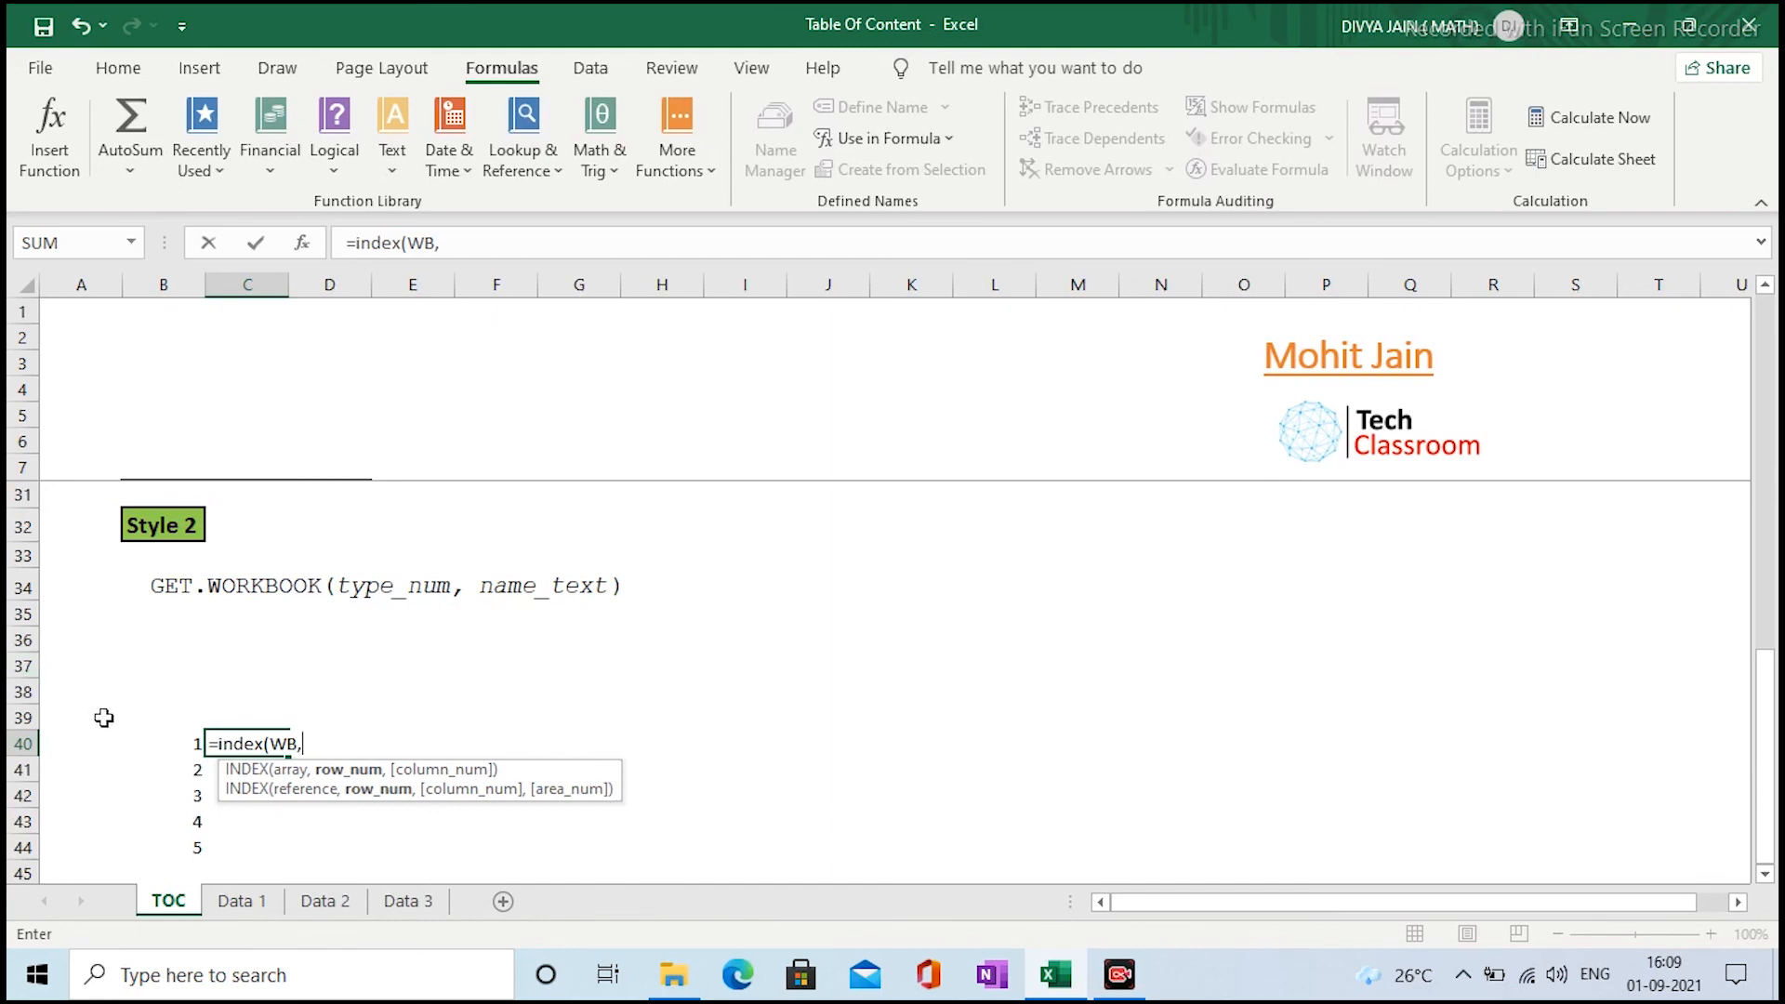
pyautogui.click(177, 743)
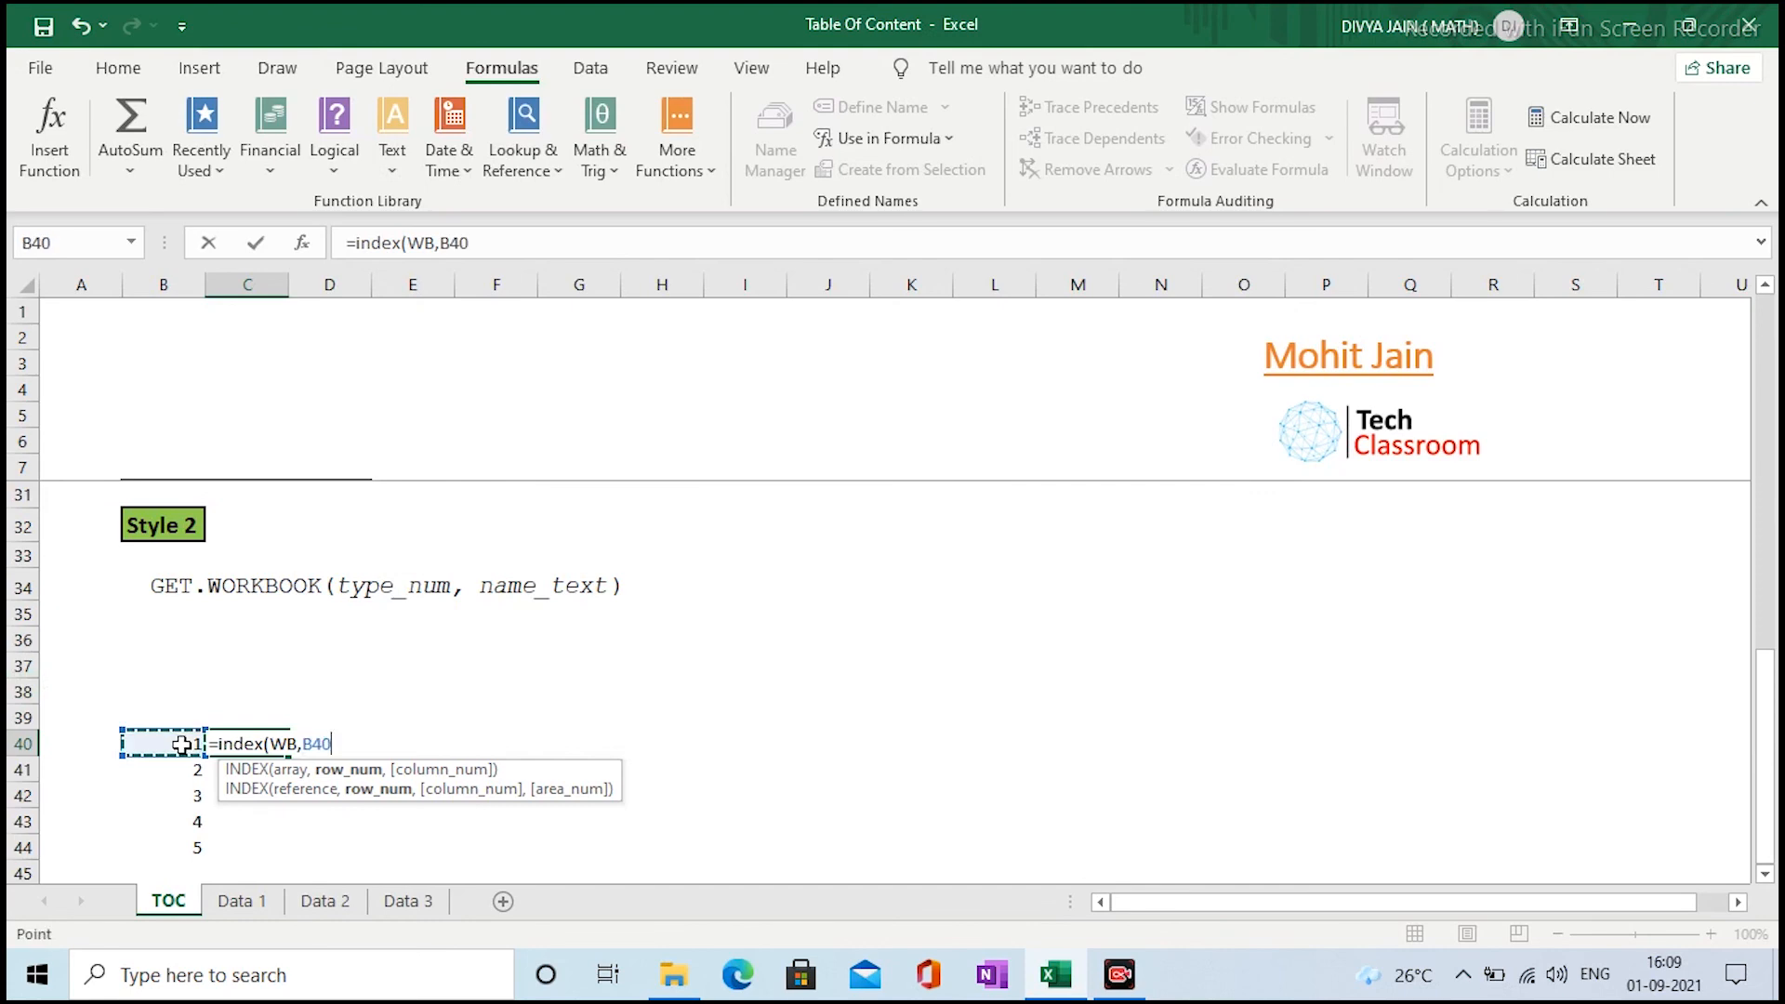
pyautogui.write(')')
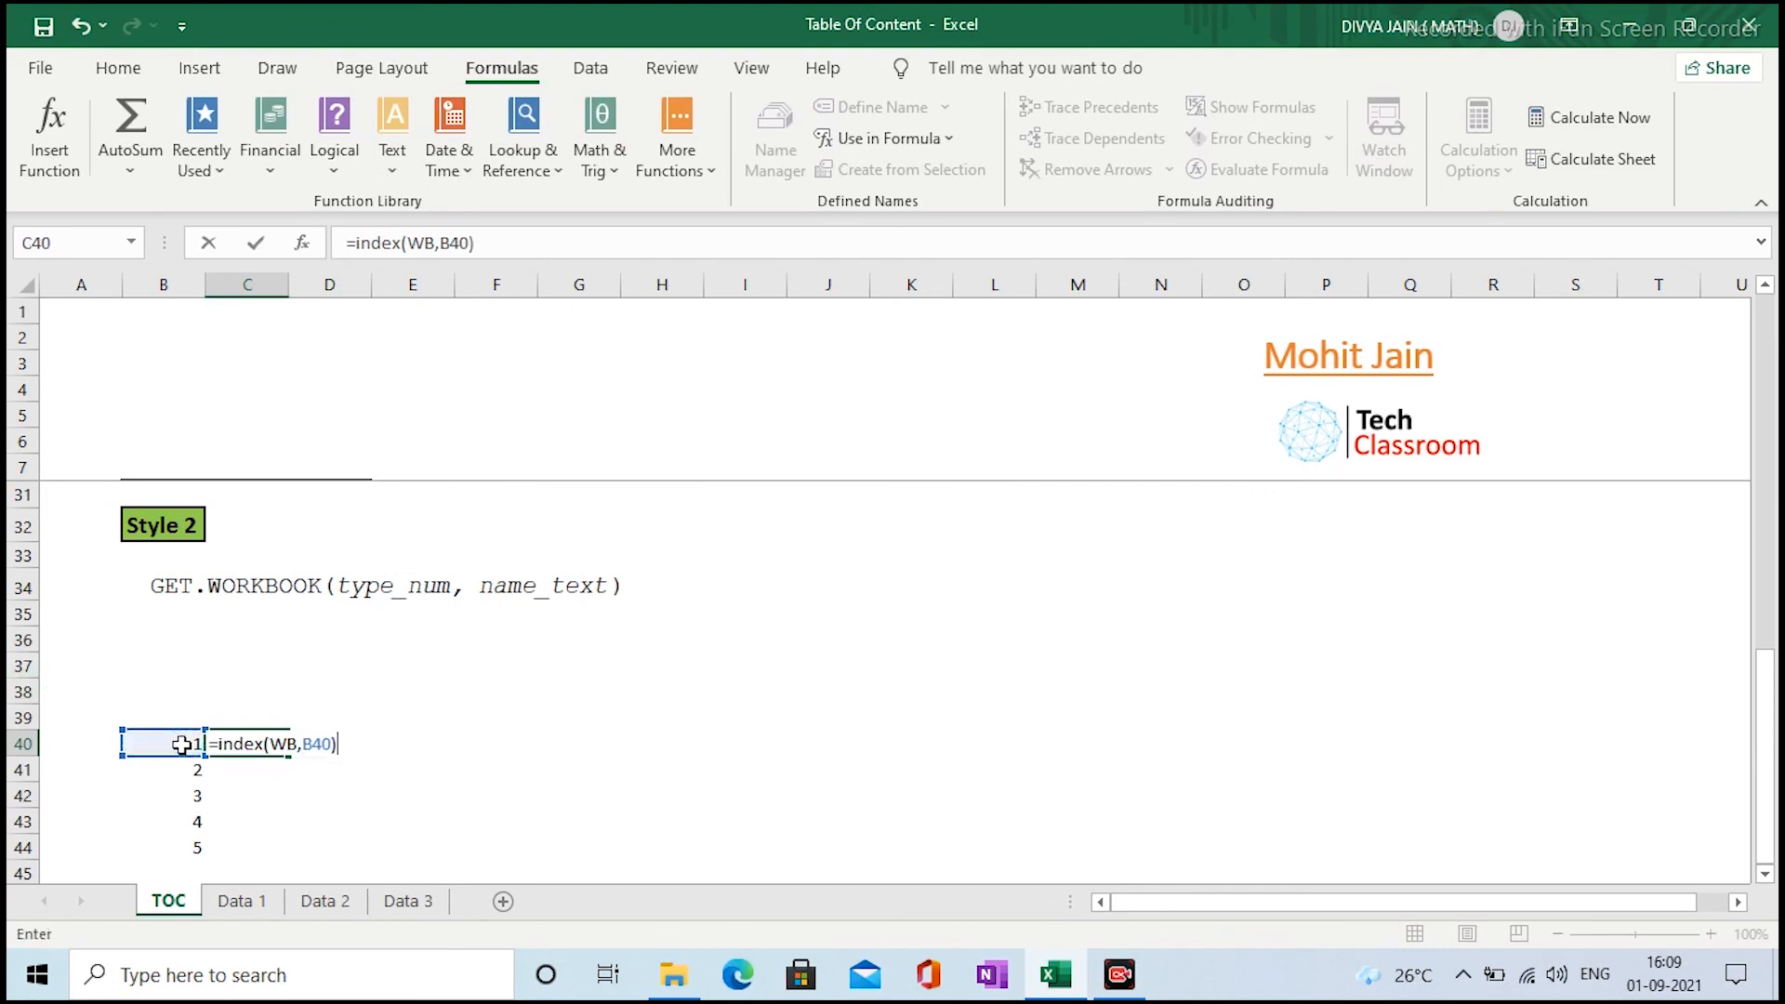
pyautogui.press('Return')
# Fill the INDEX formula from C40 down through C43 and check the filled cells
pyautogui.press('Up')
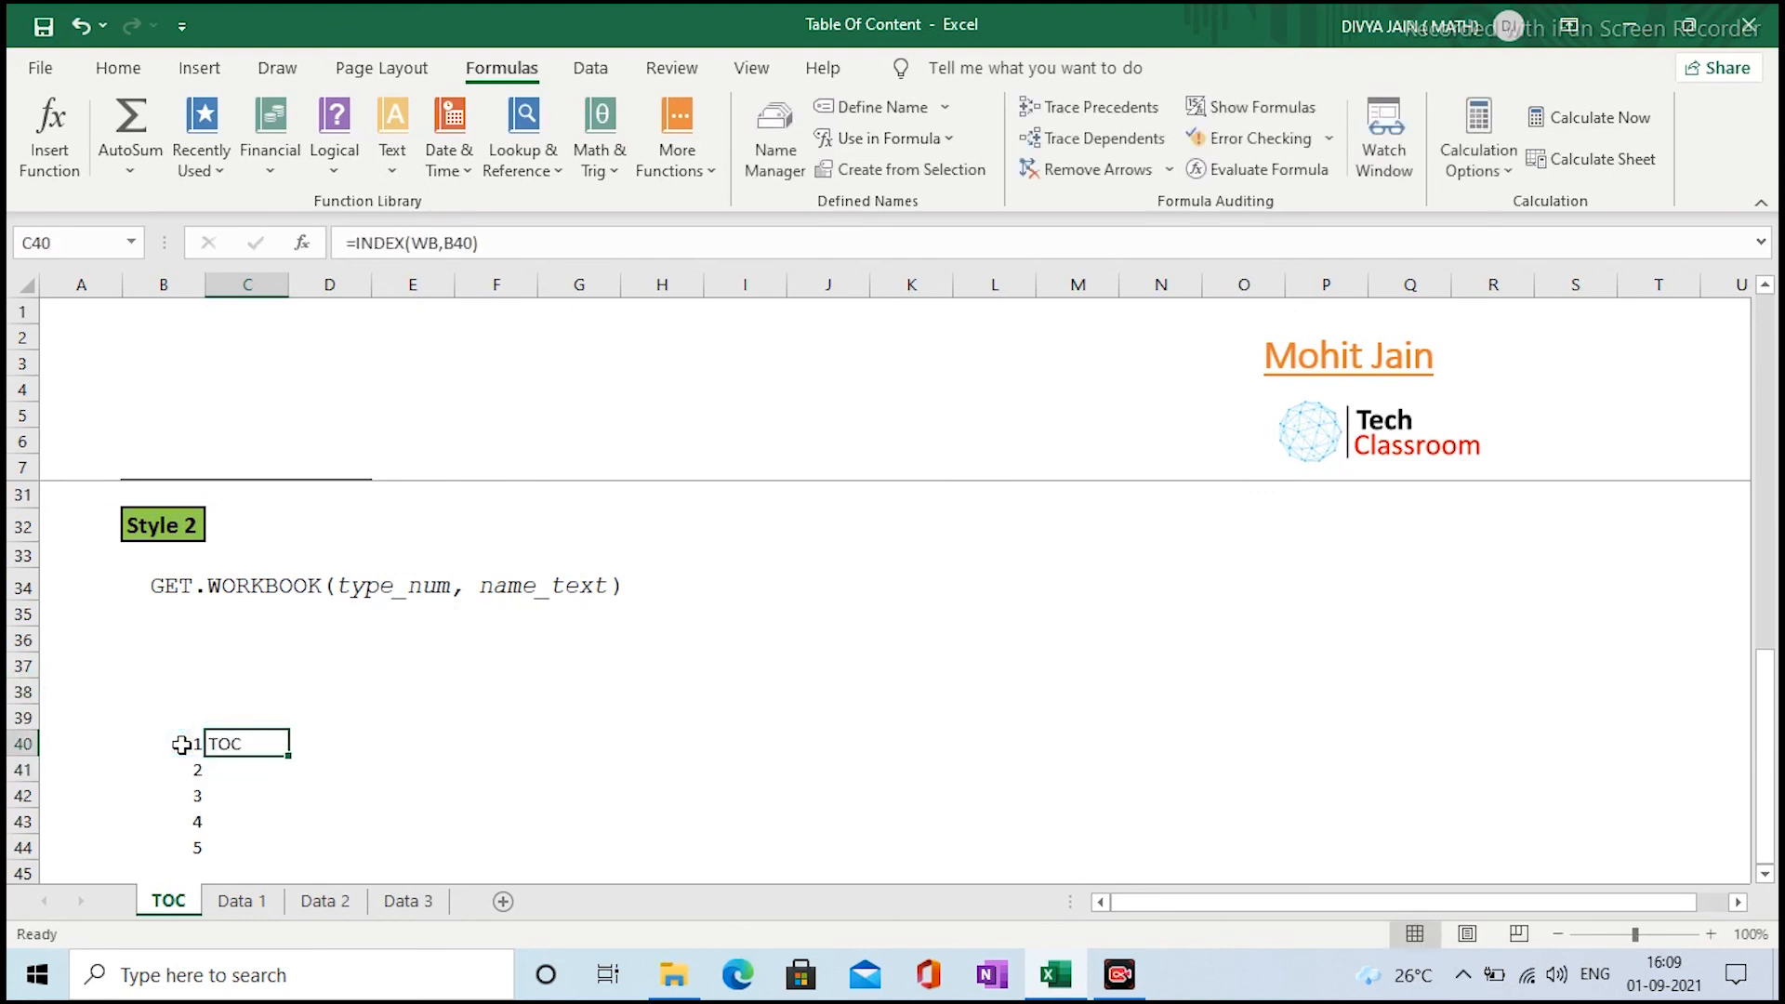
pyautogui.hotkey('shift', 'Down')
pyautogui.hotkey('shift', 'Down')
pyautogui.hotkey('shift', 'Down')
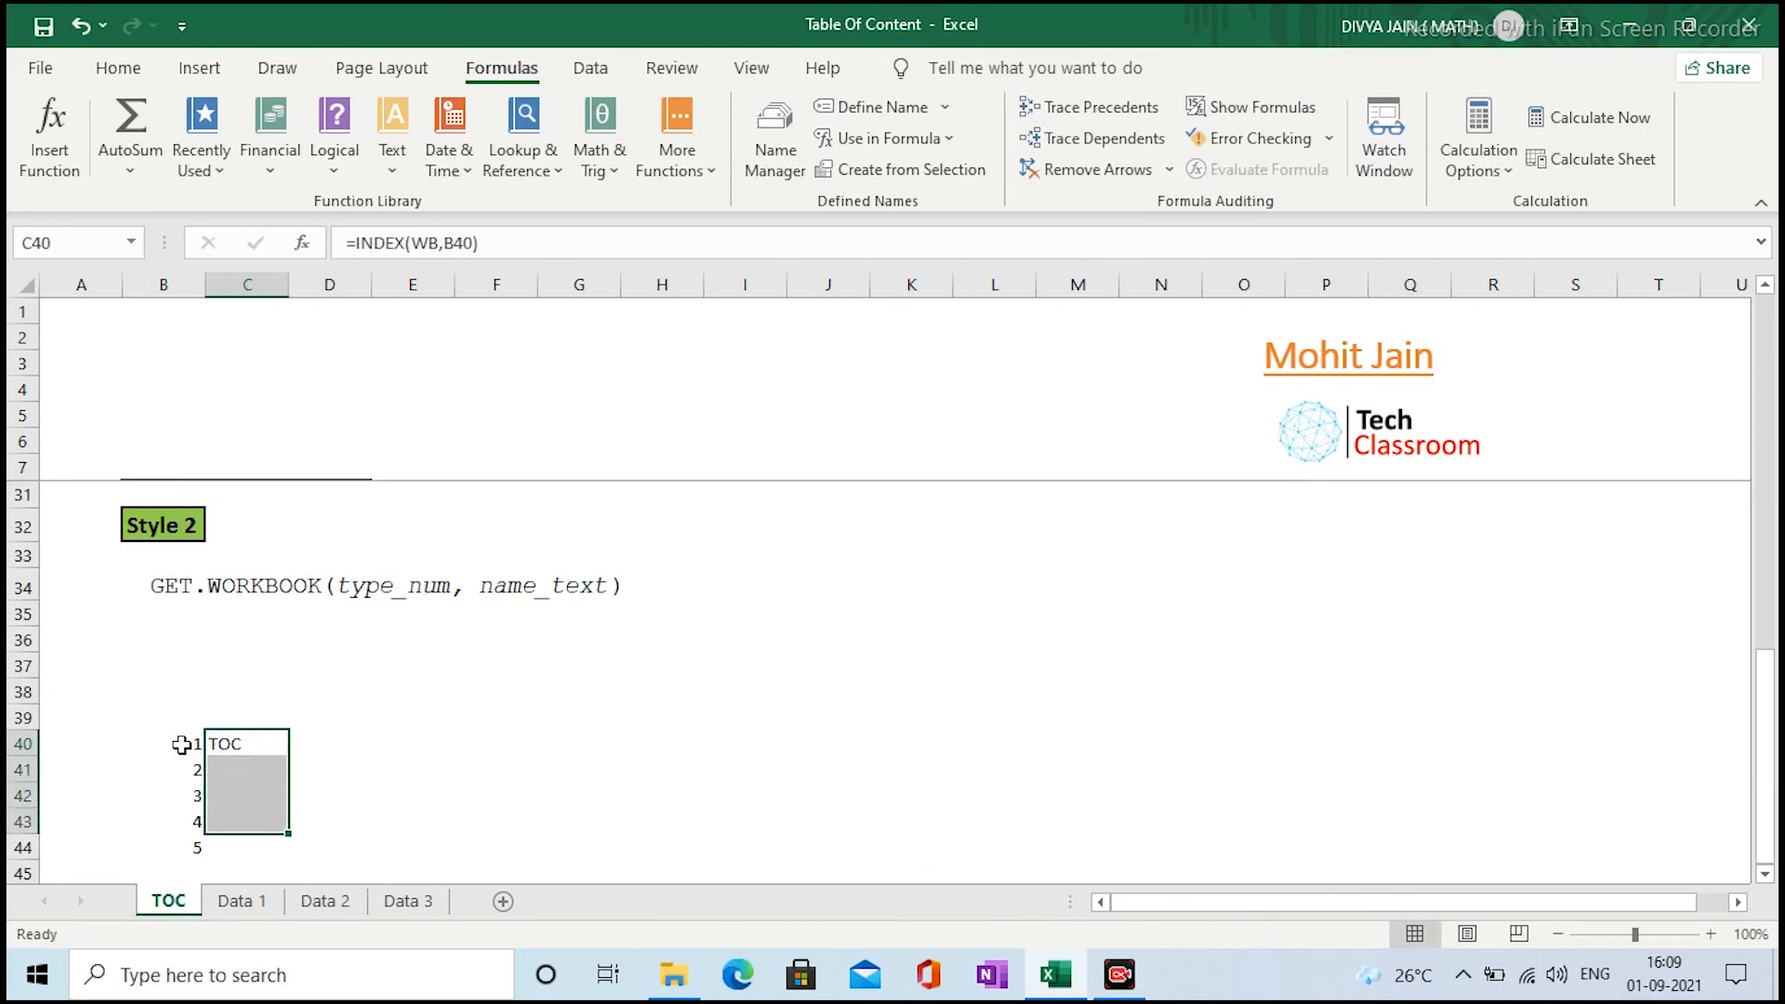
pyautogui.hotkey('ctrl', 'd')
pyautogui.press('Down')
pyautogui.press('Down')
pyautogui.press('Down')
pyautogui.press('Down')
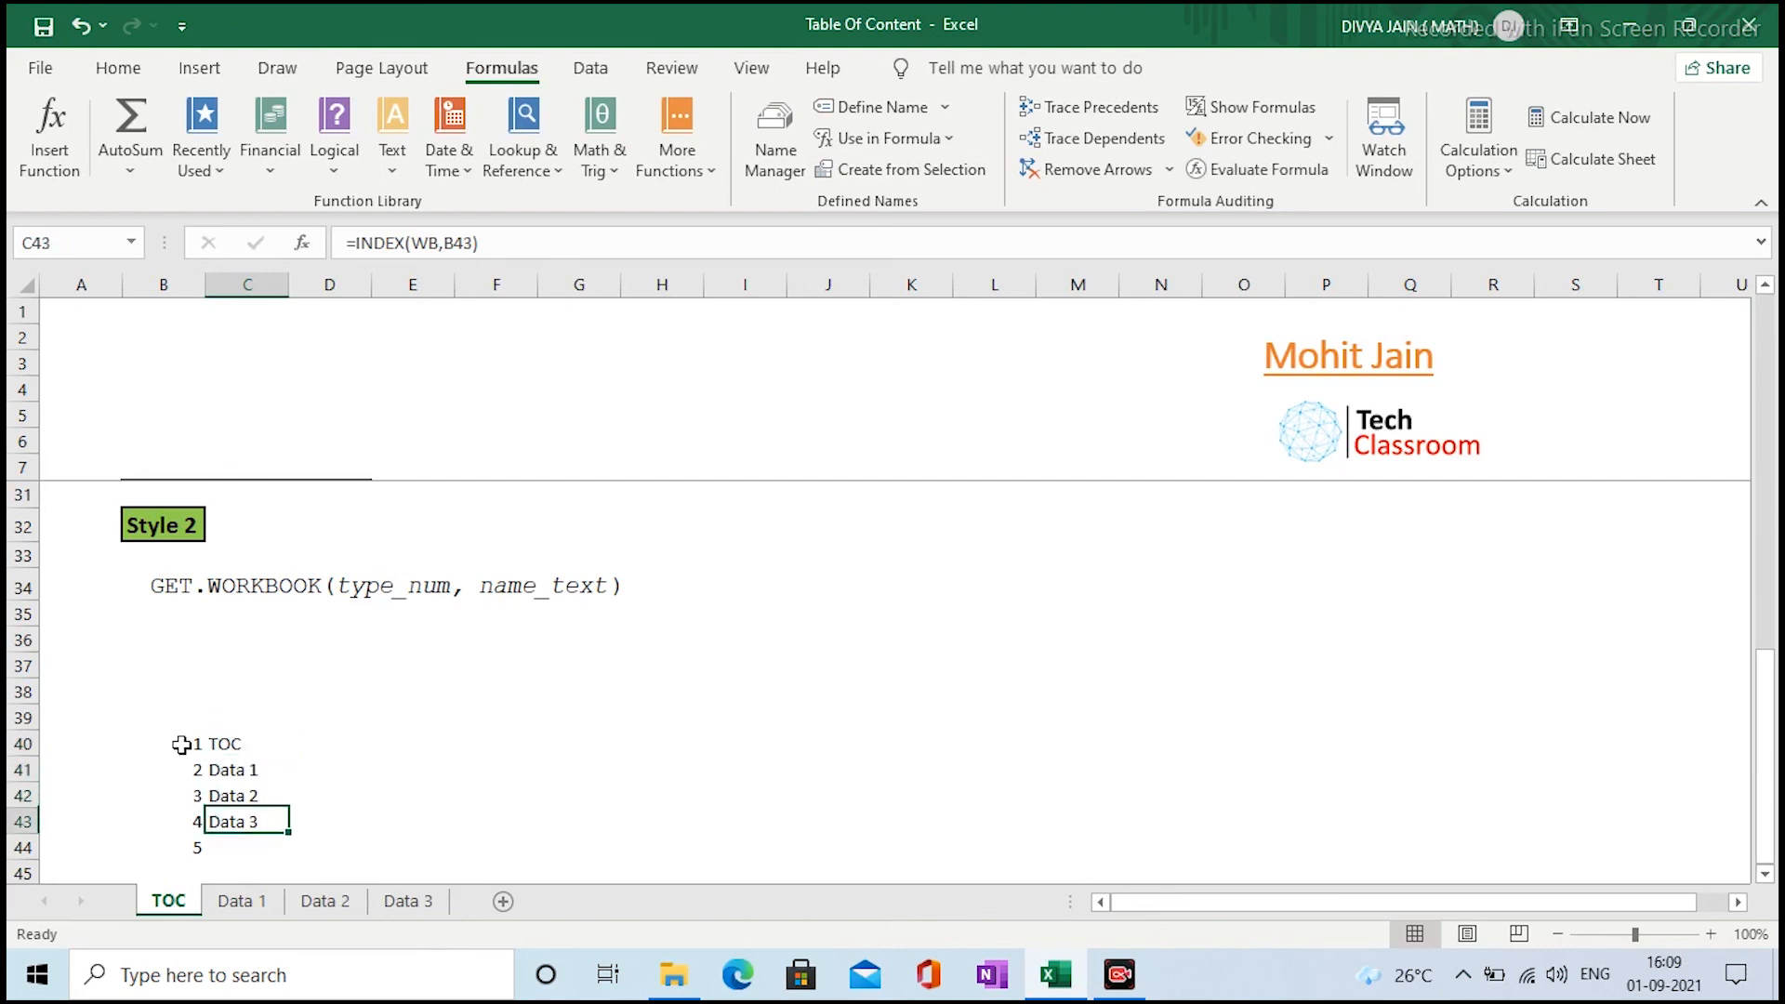
# Add a new worksheet after Data 3, and fill the INDEX formula down into cell C44 of the TOC sheet
pyautogui.click(444, 902)
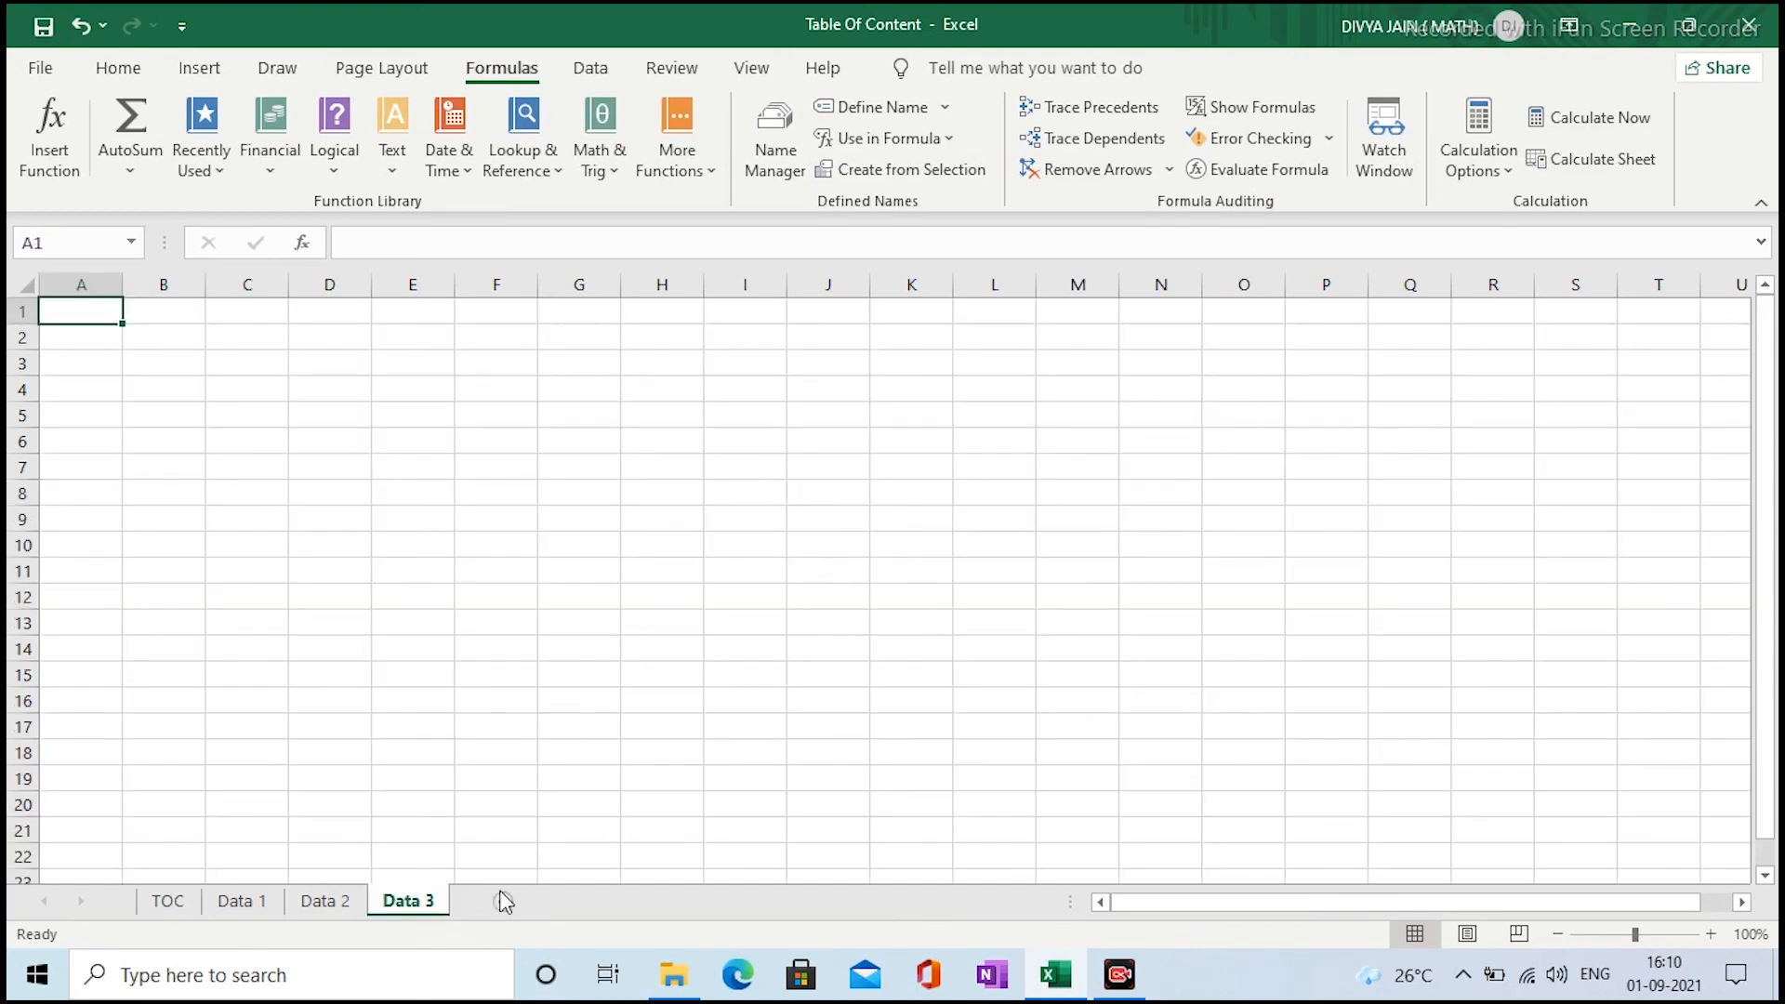
pyautogui.click(500, 900)
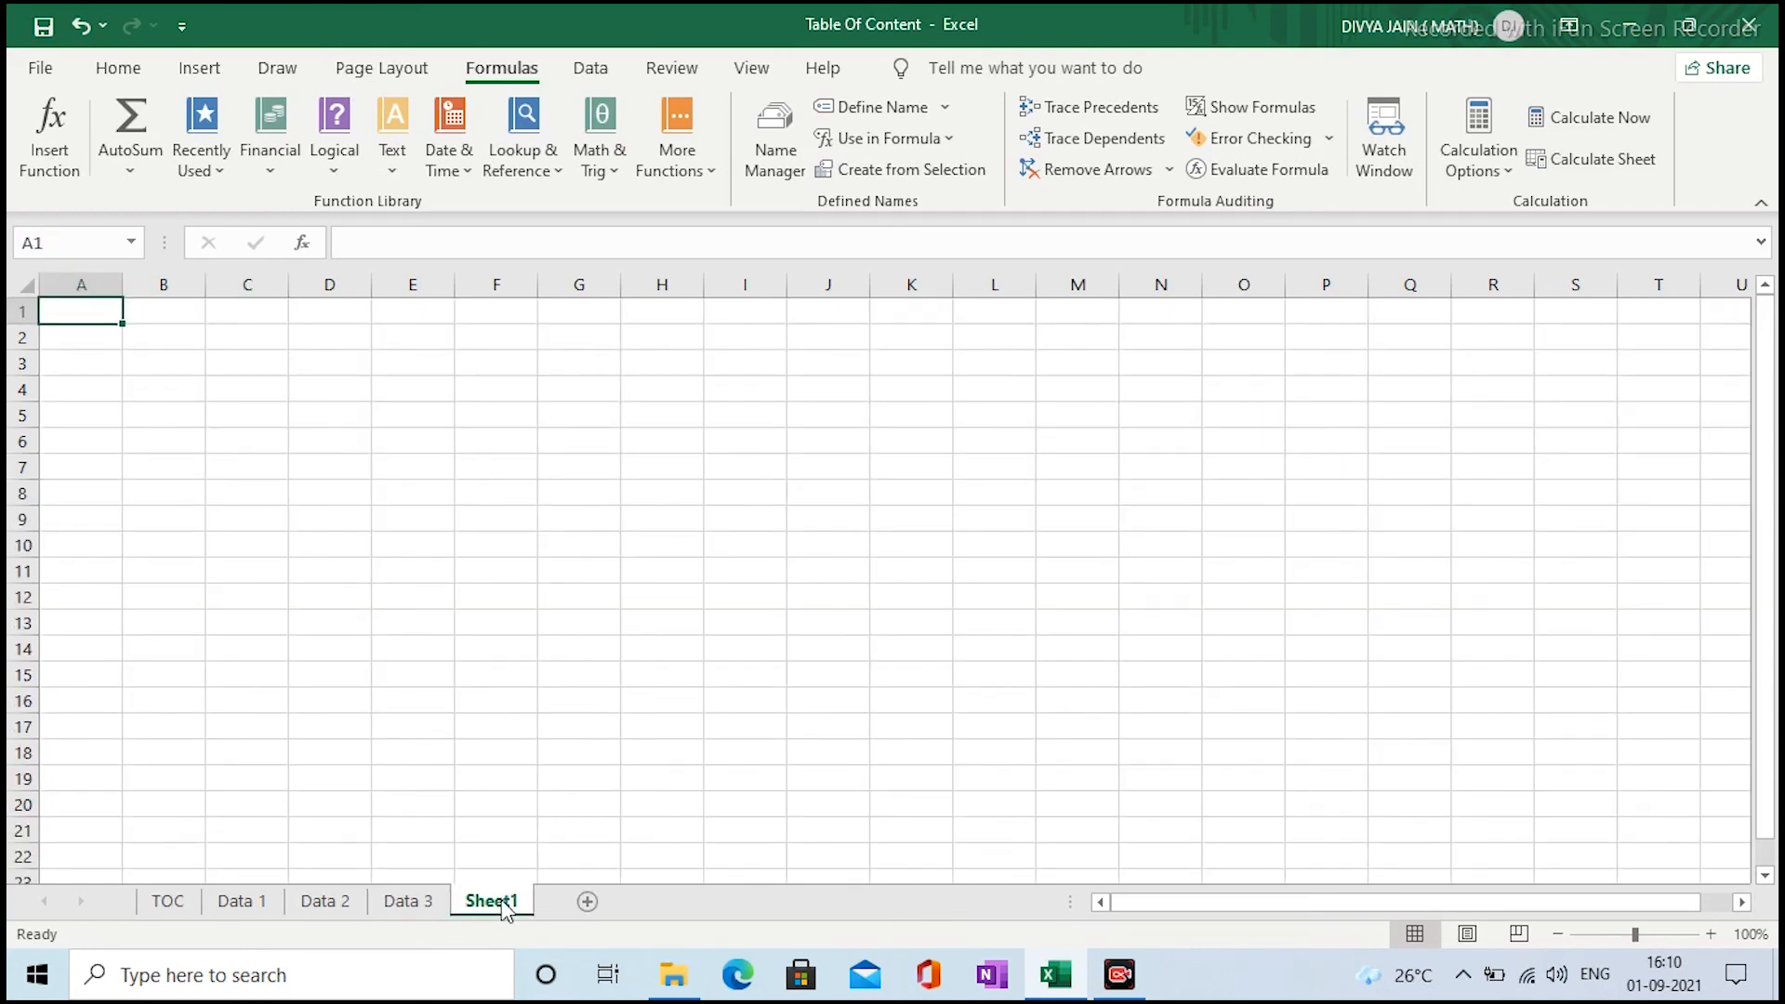
pyautogui.click(169, 913)
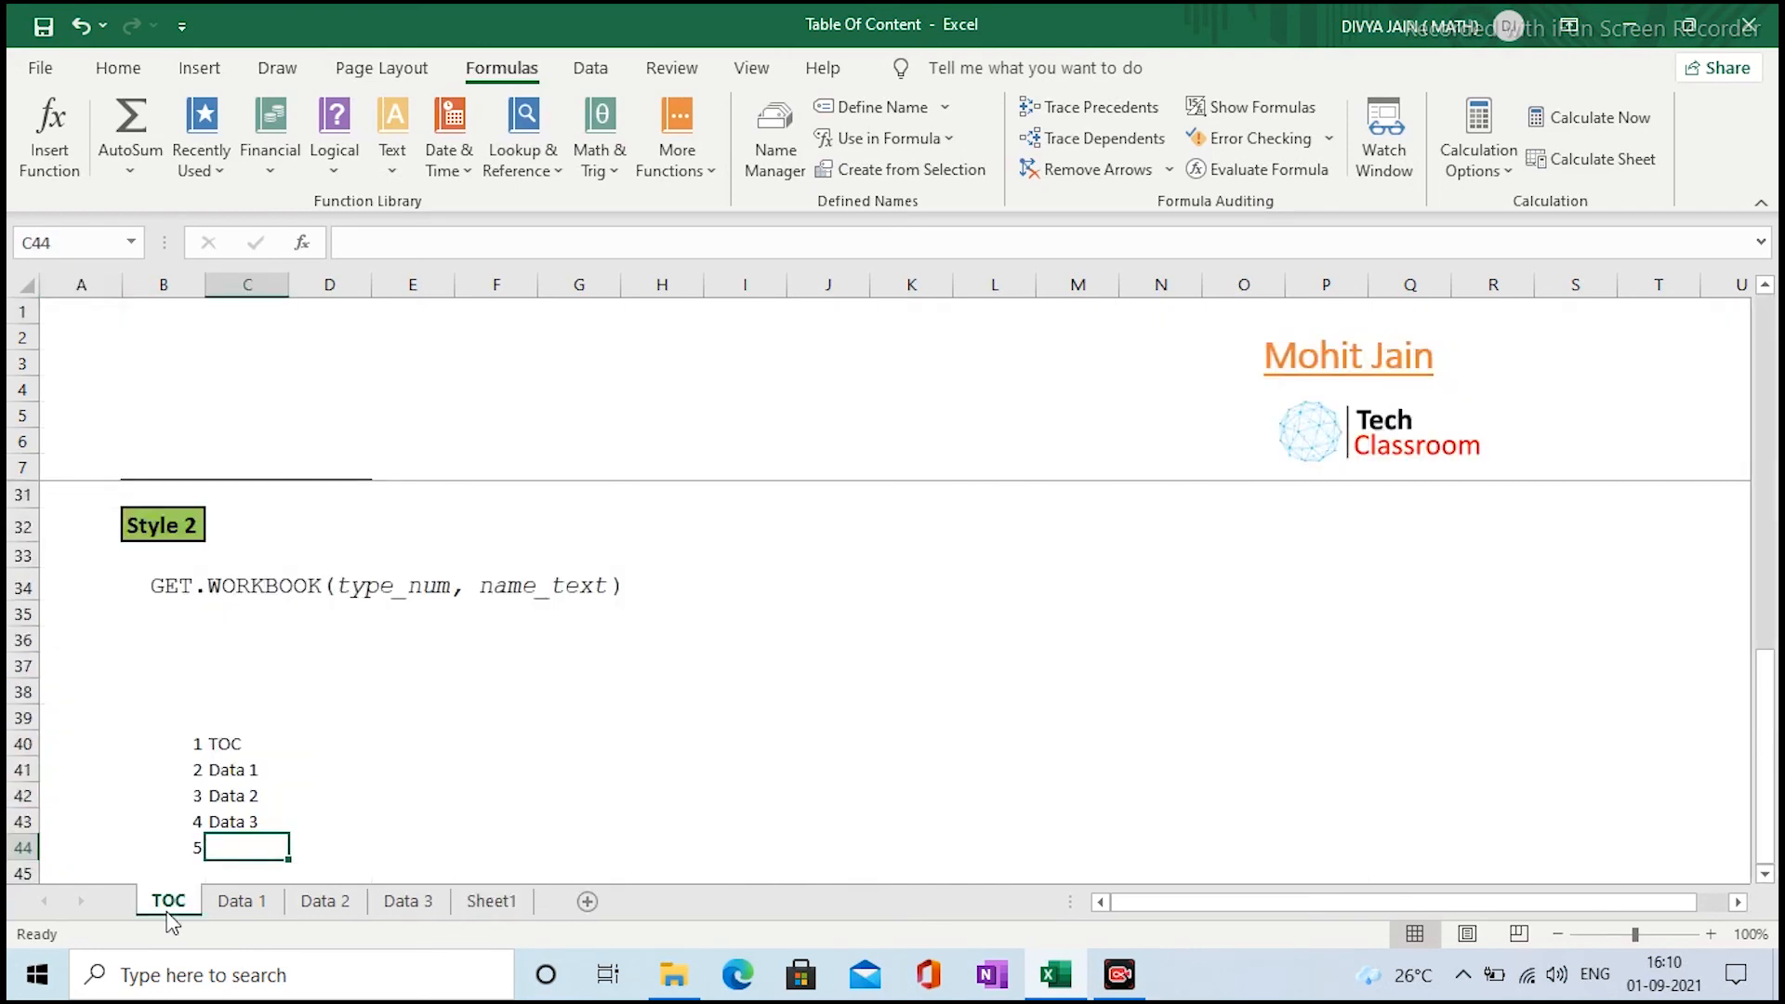
pyautogui.hotkey('ctrl', 'd')
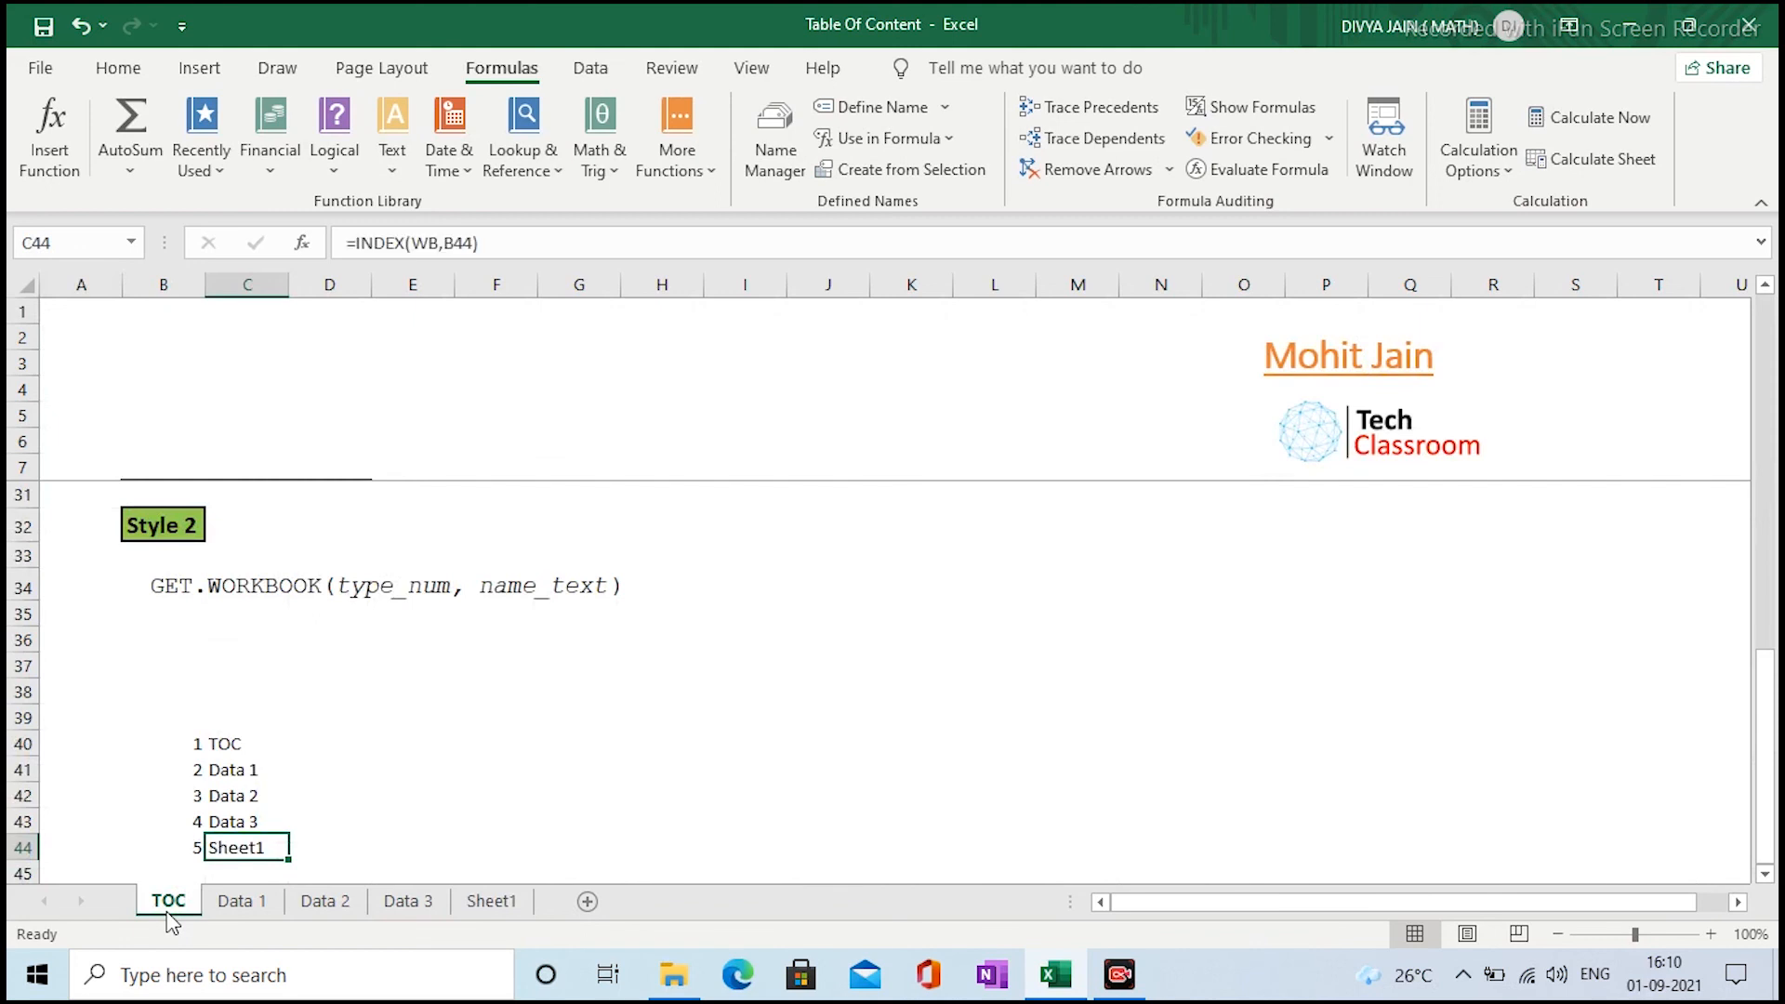